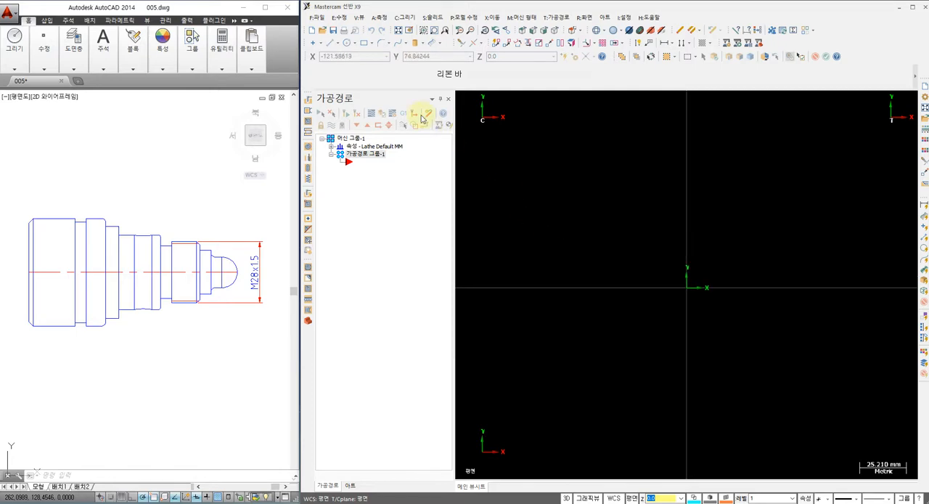
Step: Open the drawing 005.dwg from the Desktop, with the file type filter set to AutoCAD files
{"action": "left_click", "coordinate": [323, 30]}
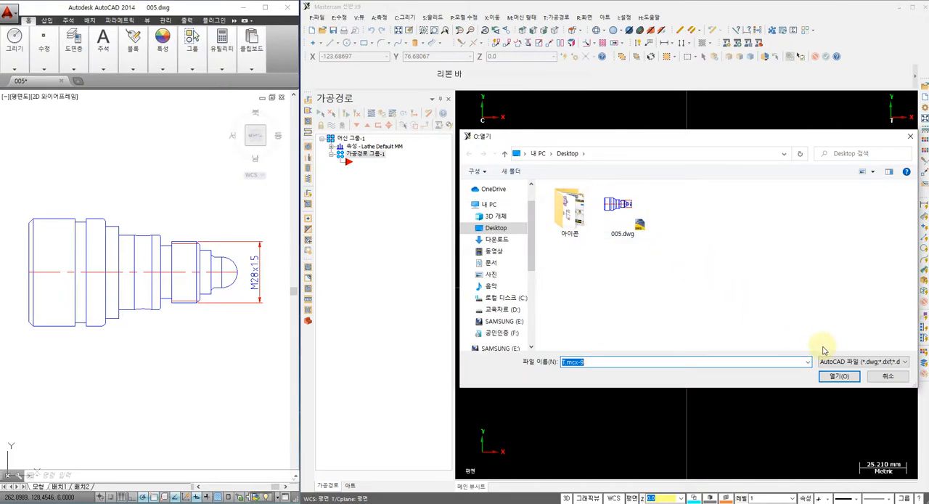
{"action": "left_click", "coordinate": [833, 365]}
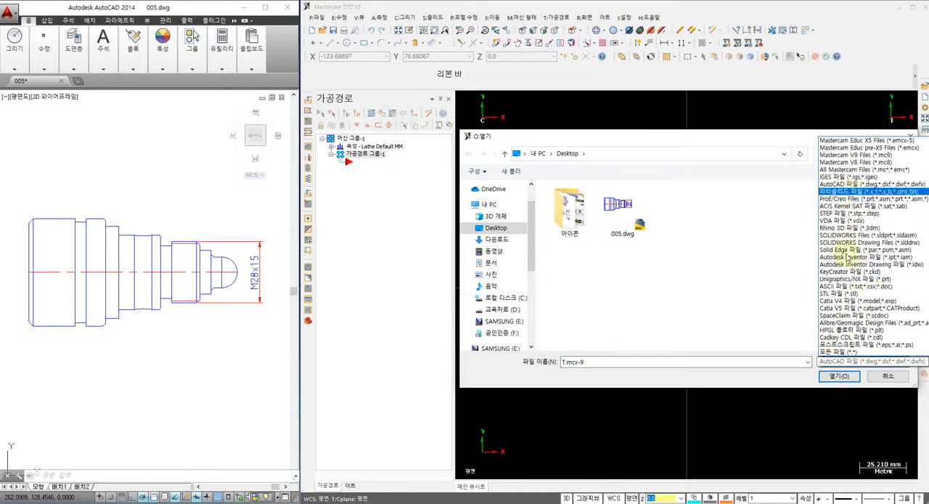
{"action": "left_click", "coordinate": [855, 185]}
{"action": "left_click", "coordinate": [632, 207]}
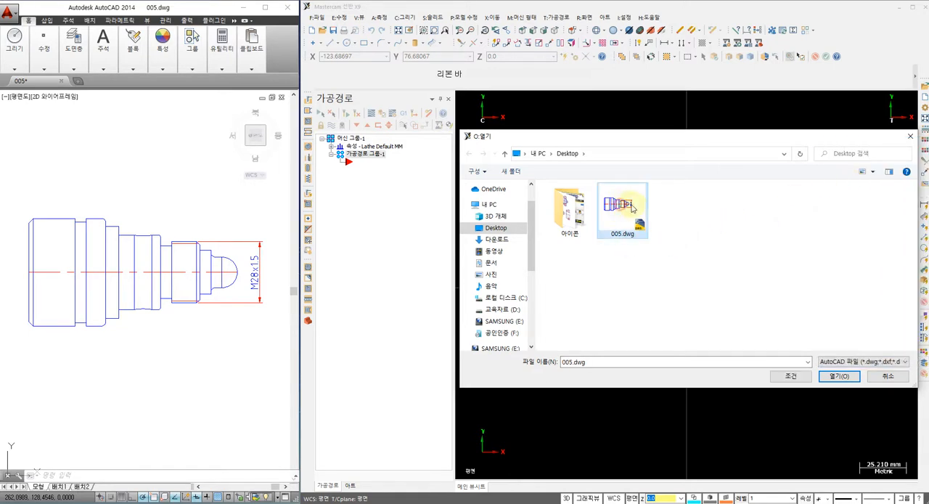
{"action": "left_click", "coordinate": [836, 377]}
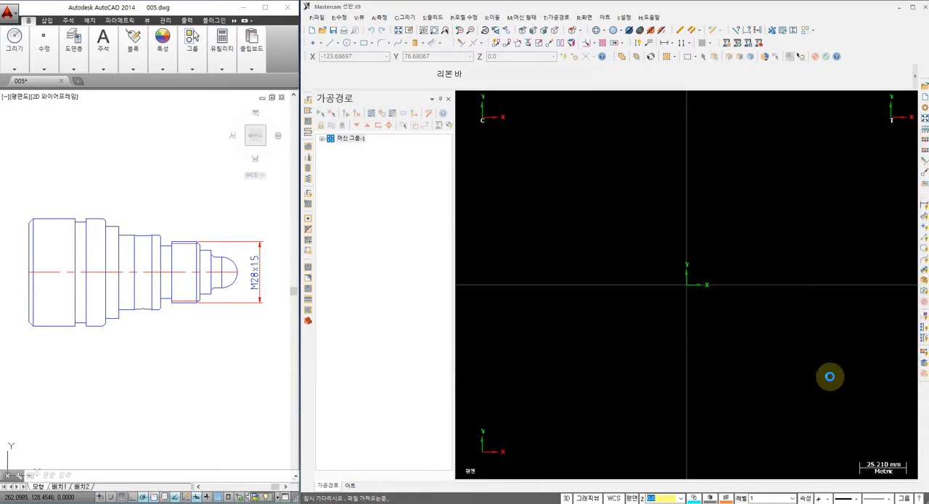
{"action": "left_click", "coordinate": [283, 290]}
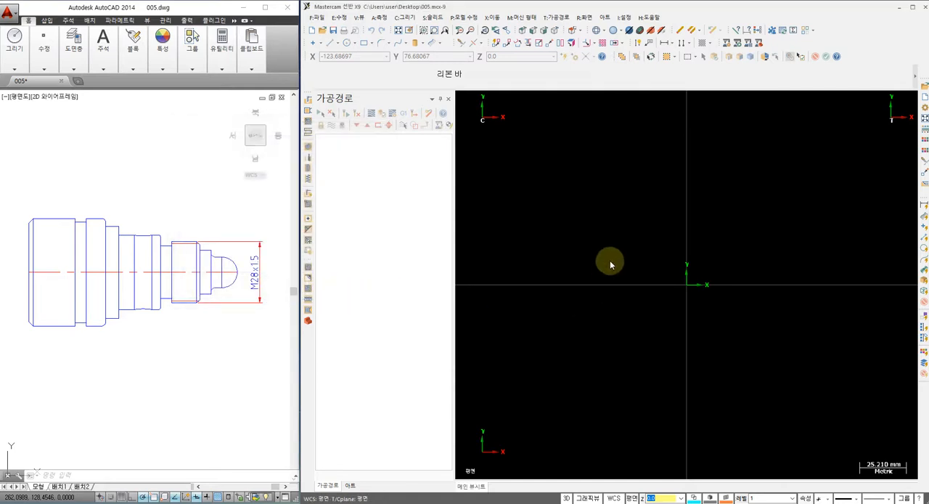
Step: Move all the imported geometry to the origin, using the tip of the rounded nose on the centreline as the start point
{"action": "right_click", "coordinate": [612, 231]}
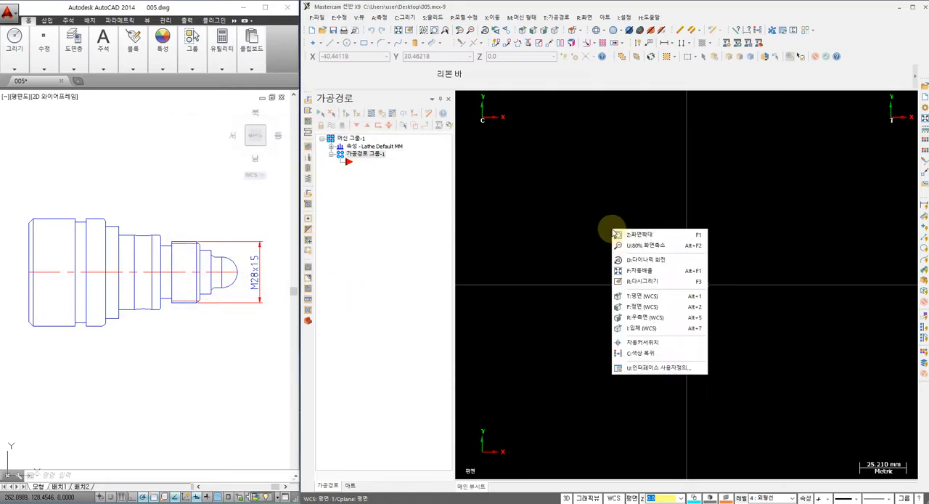
{"action": "left_click", "coordinate": [640, 272]}
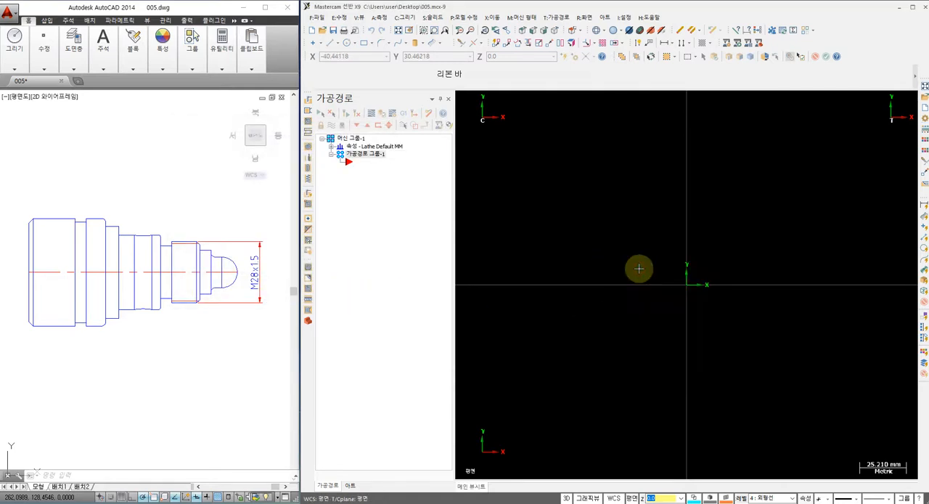
{"action": "mouse_move", "coordinate": [706, 302]}
{"action": "middle_mouse_down"}
{"action": "mouse_move", "coordinate": [689, 276]}
{"action": "mouse_move", "coordinate": [727, 265]}
{"action": "middle_mouse_up"}
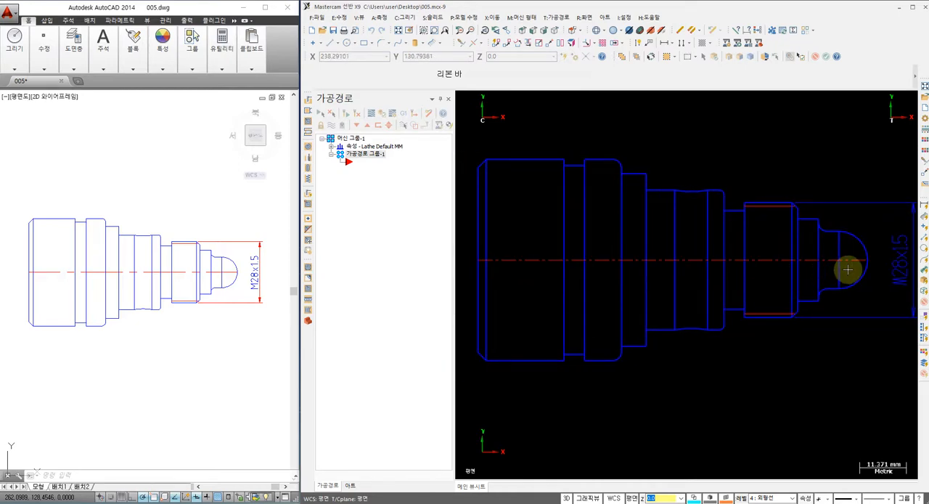
{"action": "scroll", "coordinate": [851, 269], "scroll_direction": "down", "scroll_amount": 1}
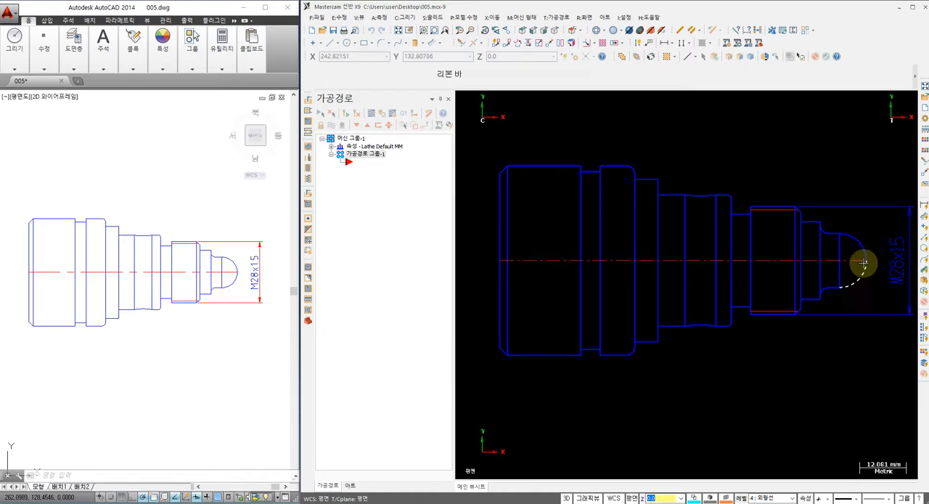
{"action": "left_click", "coordinate": [551, 44]}
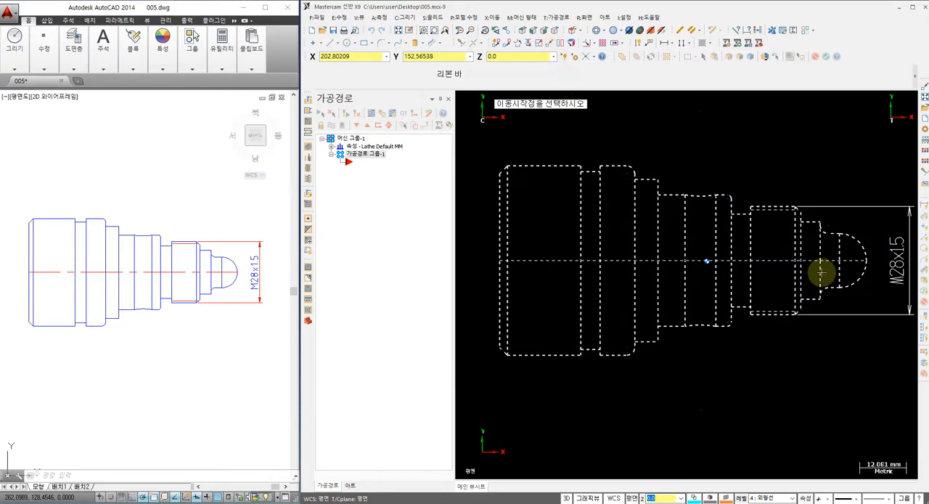
{"action": "left_click", "coordinate": [869, 262]}
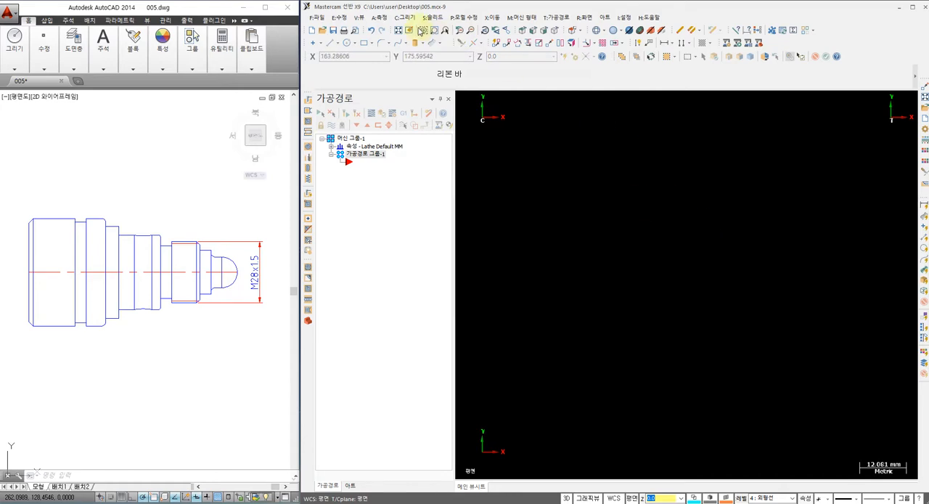
{"action": "left_click", "coordinate": [399, 32]}
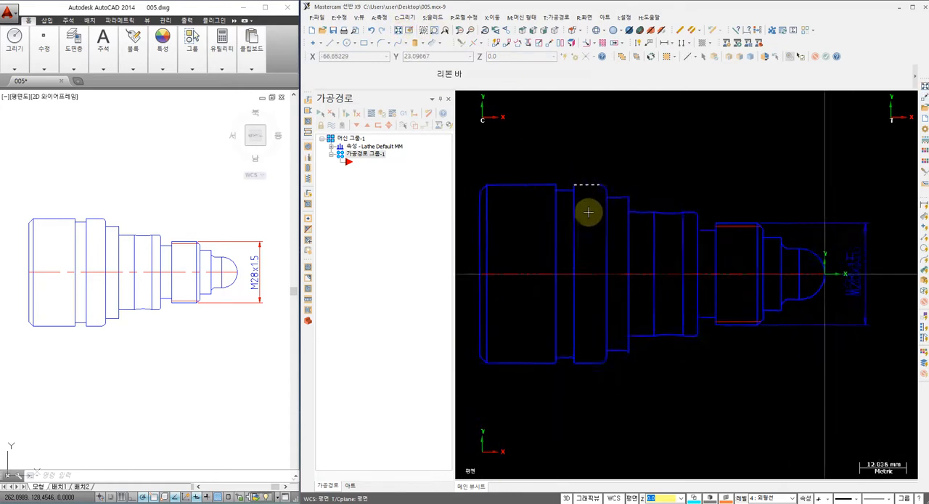
Step: Divide away the lower nose arc, the lower half of the far end line and the nose-step verticals above the centreline
{"action": "middle_click_drag", "start_coordinate": [626, 252], "coordinate": [661, 244]}
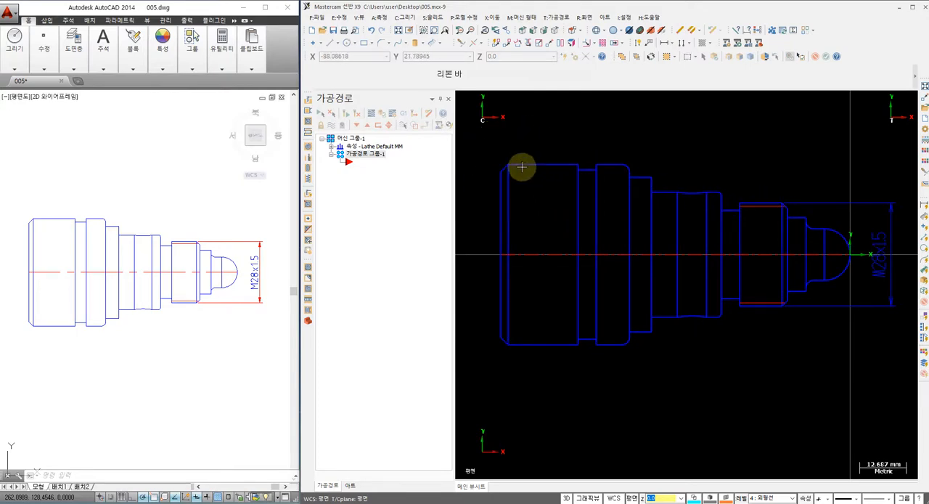
{"action": "middle_click_drag", "start_coordinate": [547, 150], "coordinate": [560, 150]}
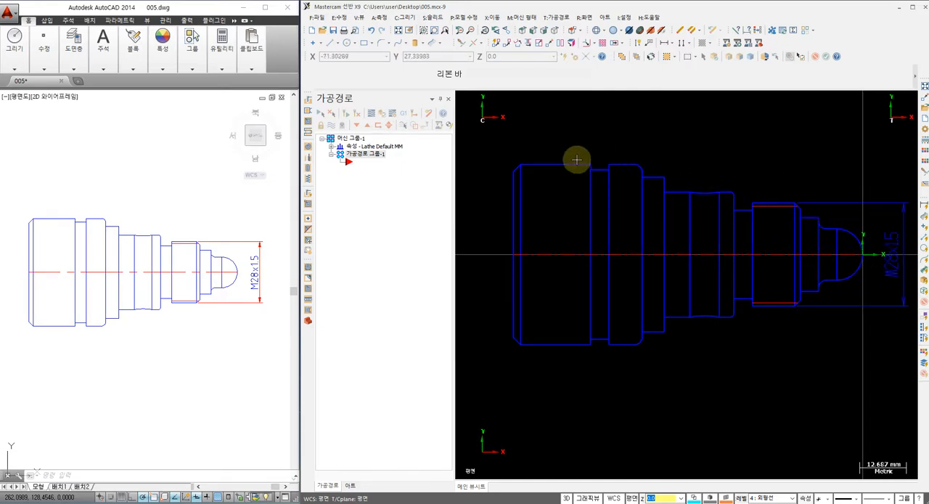
{"action": "left_click", "coordinate": [459, 46]}
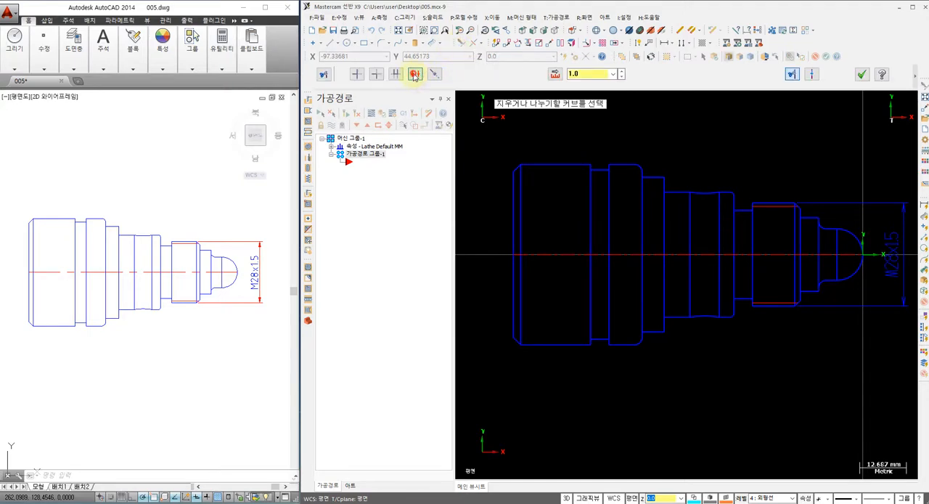
{"action": "left_click", "coordinate": [860, 268]}
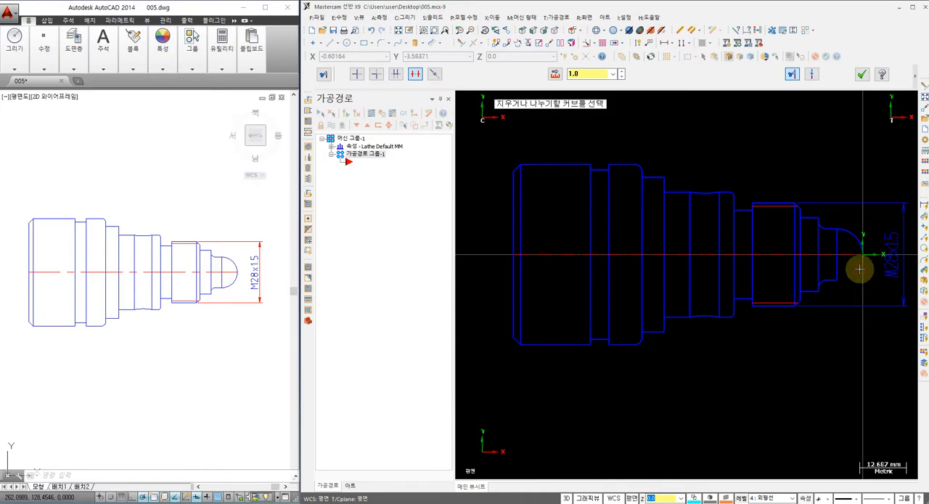
{"action": "left_click", "coordinate": [512, 288]}
{"action": "scroll", "coordinate": [847, 263], "scroll_direction": "up", "scroll_amount": 4}
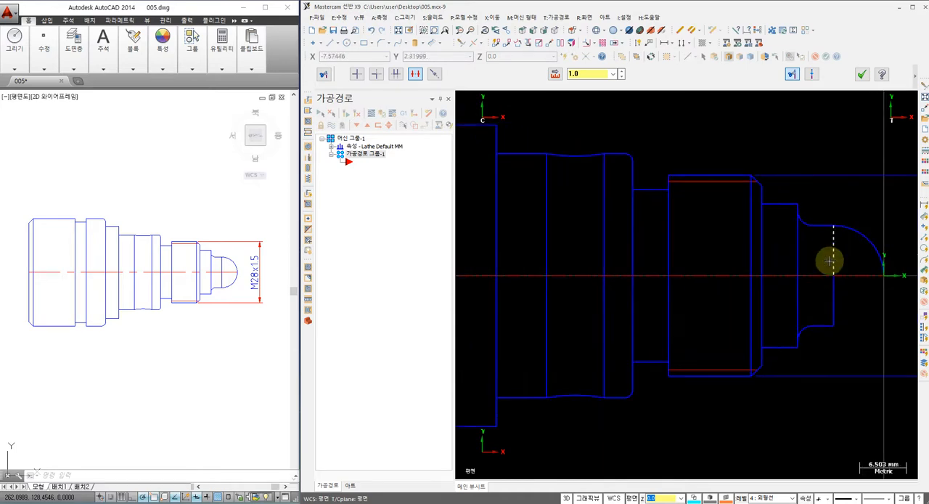
{"action": "left_click", "coordinate": [797, 254]}
{"action": "left_click", "coordinate": [762, 243]}
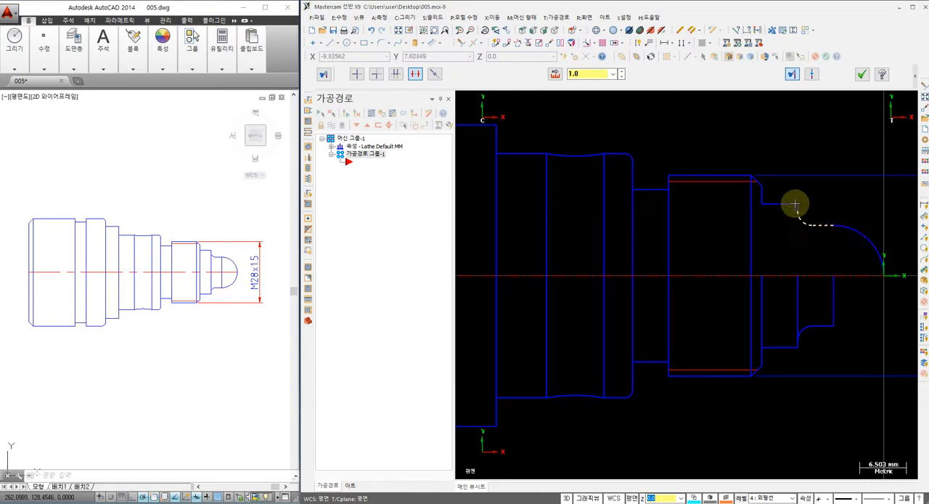
Step: Divide away the inner vertical lines and thread root line above the centreline, from the thread chamfer through the concave section
{"action": "scroll", "coordinate": [796, 244], "scroll_direction": "up", "scroll_amount": 1}
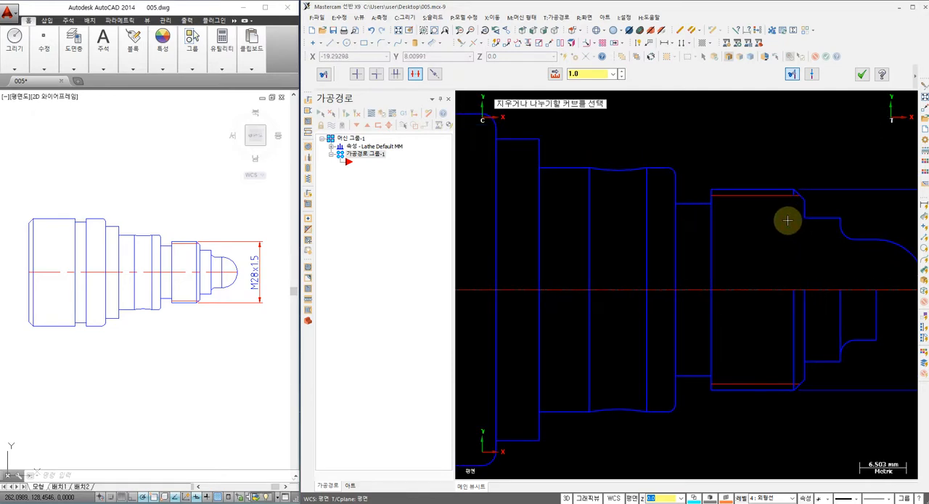
{"action": "scroll", "coordinate": [780, 206], "scroll_direction": "up", "scroll_amount": 1}
{"action": "scroll", "coordinate": [780, 194], "scroll_direction": "up", "scroll_amount": 2}
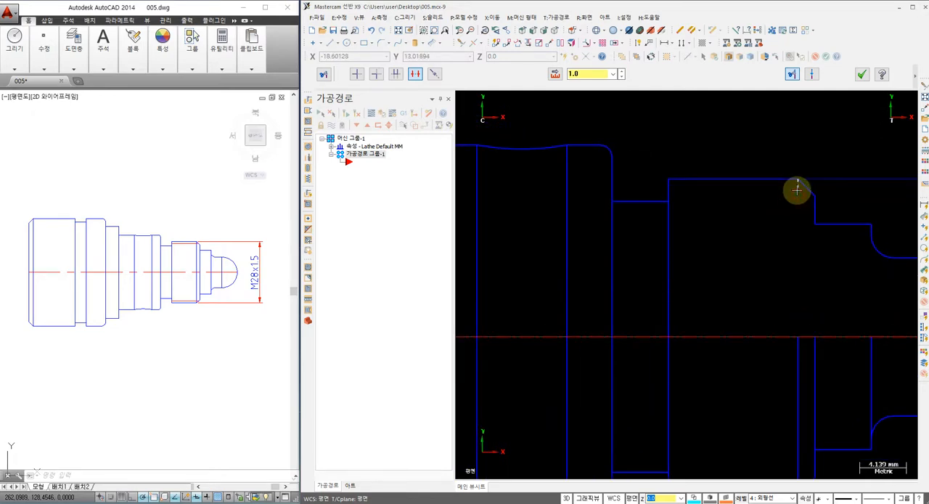
{"action": "scroll", "coordinate": [719, 254], "scroll_direction": "down", "scroll_amount": 3}
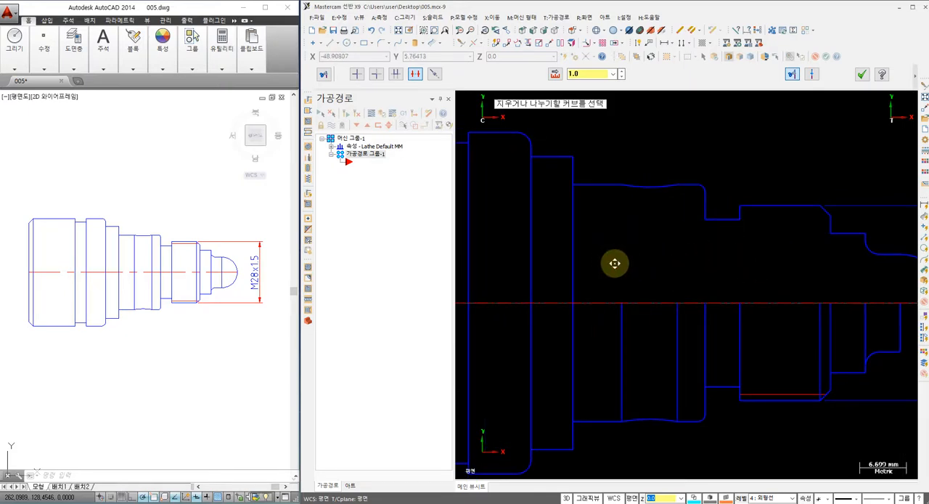
{"action": "middle_click_drag", "start_coordinate": [615, 262], "coordinate": [693, 264]}
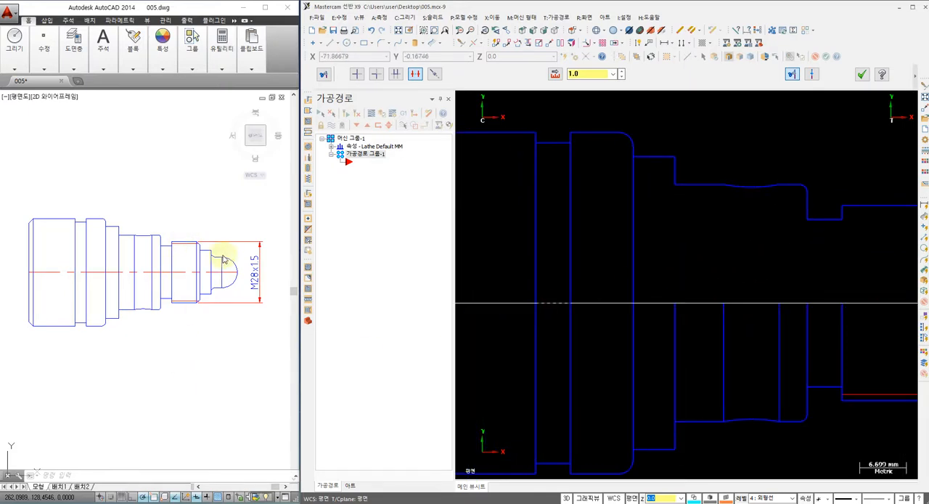
Step: Divide away the remaining inner vertical lines above the centreline in the collar, groove and large-diameter end, and finish the command
{"action": "middle_click_drag", "start_coordinate": [567, 250], "coordinate": [628, 273]}
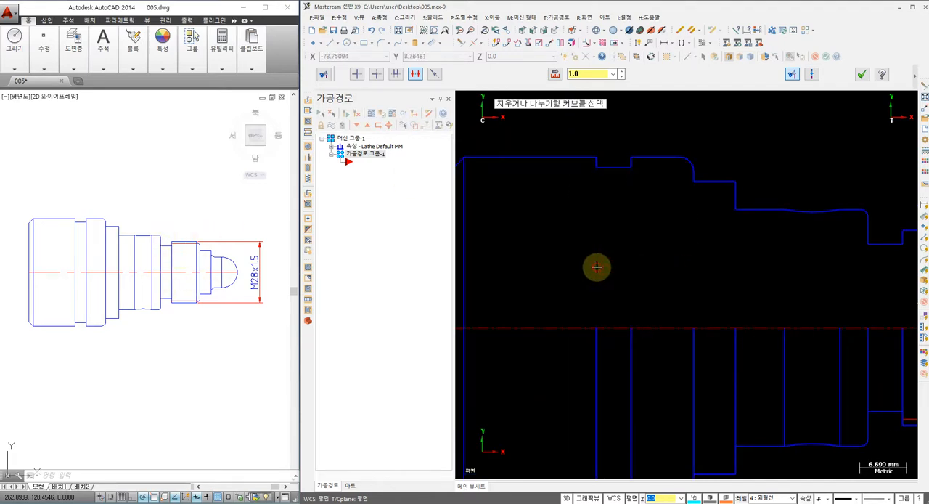
{"action": "middle_click_drag", "start_coordinate": [566, 267], "coordinate": [674, 266]}
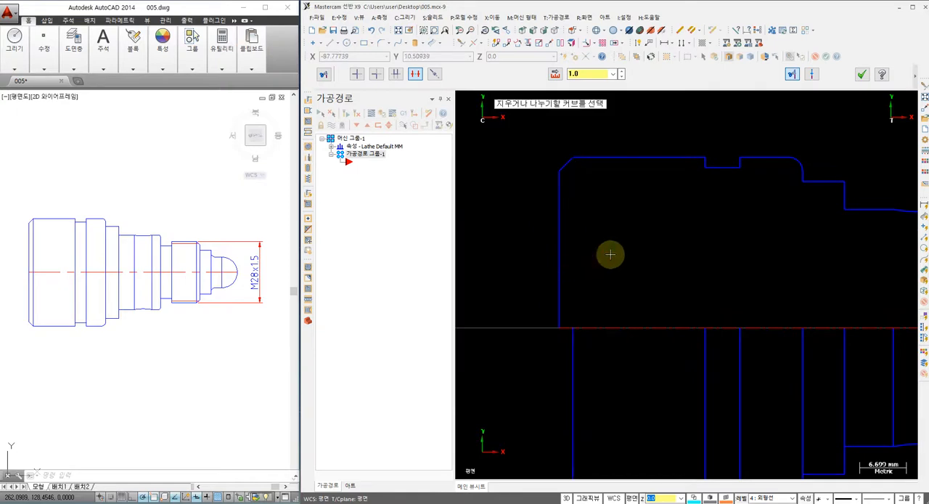
{"action": "scroll", "coordinate": [609, 253], "scroll_direction": "down", "scroll_amount": 1}
{"action": "left_click", "coordinate": [805, 204]}
{"action": "left_click", "coordinate": [862, 78]}
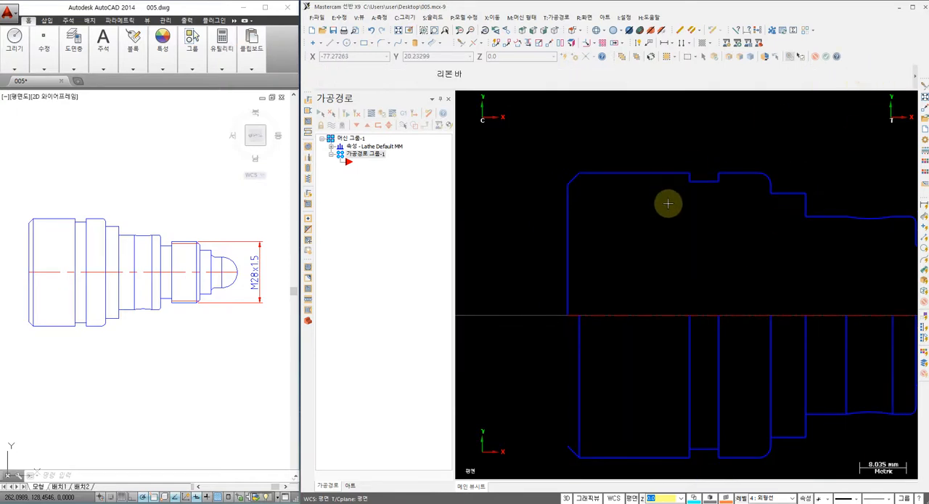
Step: Define the left-spindle stock as a cylinder with outer diameter 51.0, length 97.0 and Z position 1.0
{"action": "scroll", "coordinate": [647, 234], "scroll_direction": "down", "scroll_amount": 1}
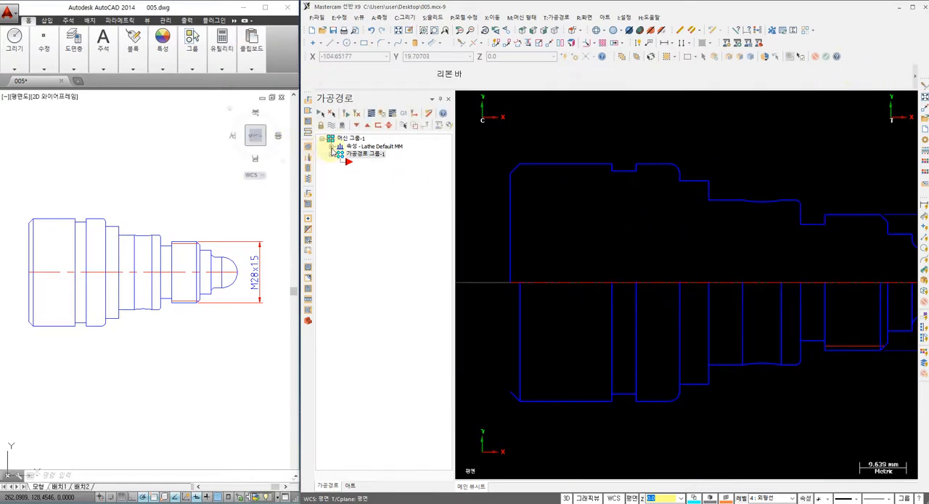
{"action": "left_click", "coordinate": [331, 146]}
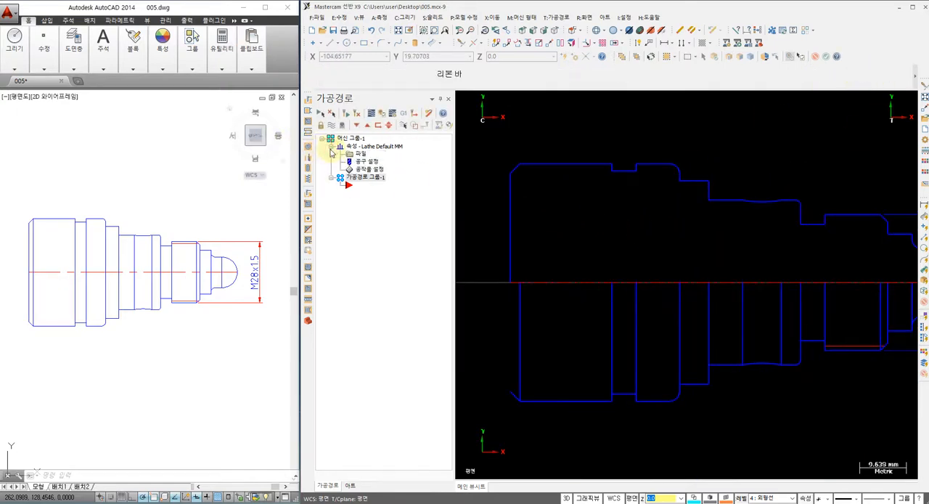
{"action": "left_click", "coordinate": [368, 170]}
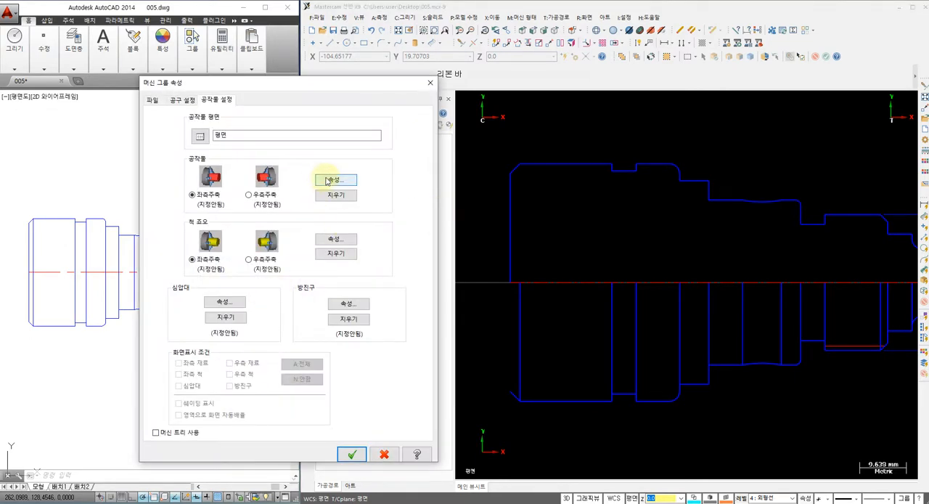
{"action": "left_click", "coordinate": [334, 180]}
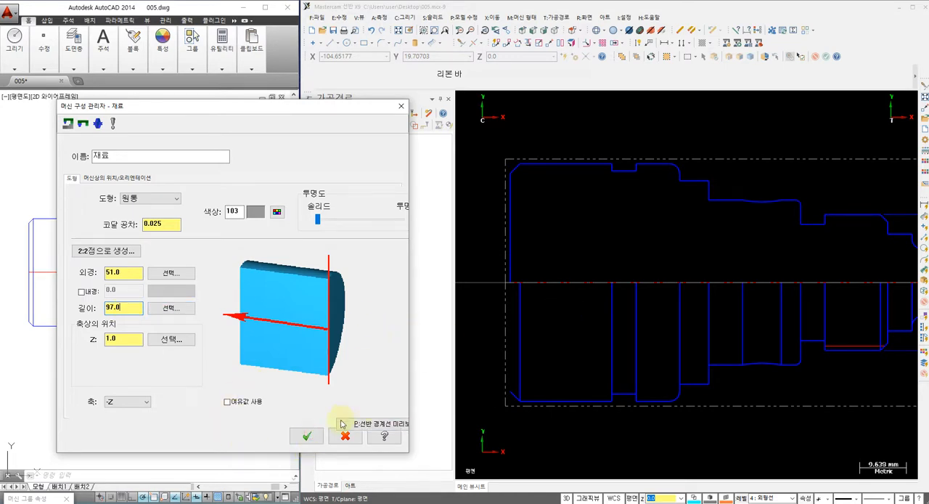
{"action": "left_click", "coordinate": [308, 437]}
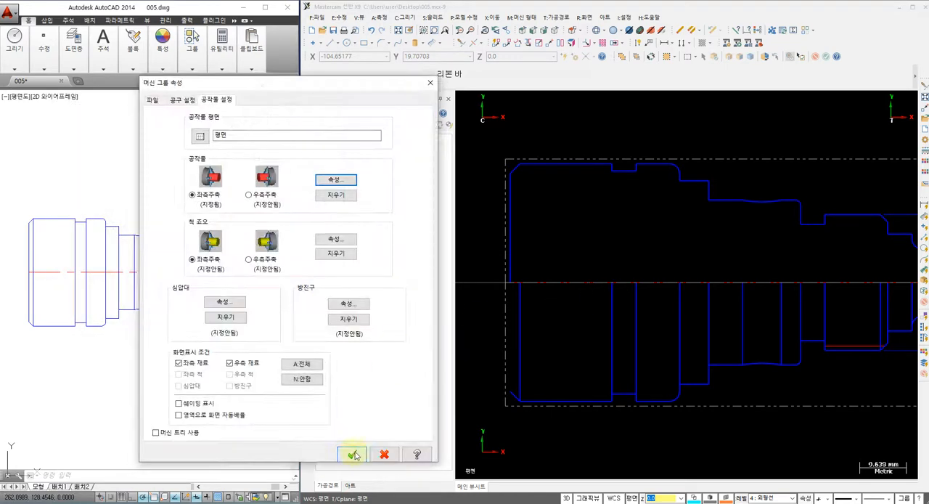
{"action": "left_click", "coordinate": [354, 454]}
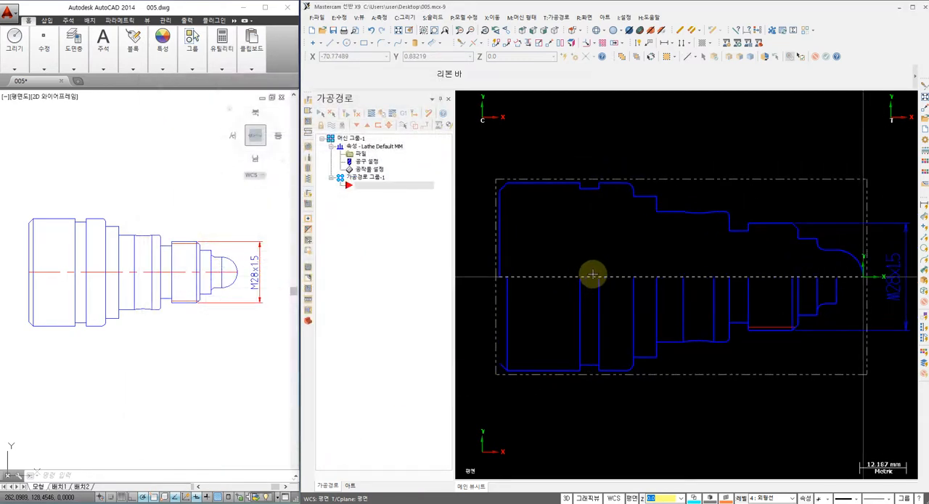
{"action": "scroll", "coordinate": [594, 272], "scroll_direction": "up", "scroll_amount": 1}
{"action": "scroll", "coordinate": [602, 251], "scroll_direction": "up", "scroll_amount": 1}
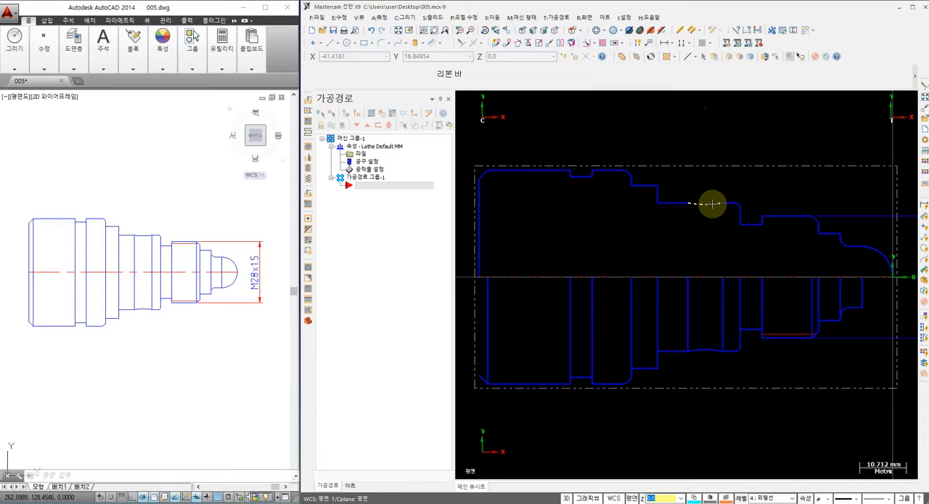
{"action": "middle_click_drag", "start_coordinate": [717, 209], "coordinate": [700, 210]}
{"action": "scroll", "coordinate": [781, 215], "scroll_direction": "down", "scroll_amount": 1}
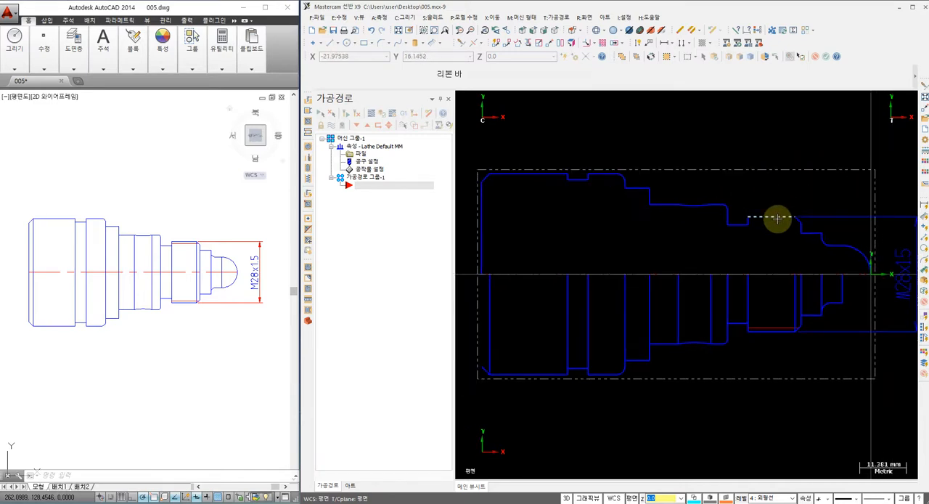
{"action": "middle_click_drag", "start_coordinate": [777, 219], "coordinate": [734, 211]}
{"action": "scroll", "coordinate": [747, 220], "scroll_direction": "down", "scroll_amount": 2}
{"action": "scroll", "coordinate": [777, 181], "scroll_direction": "up", "scroll_amount": 1}
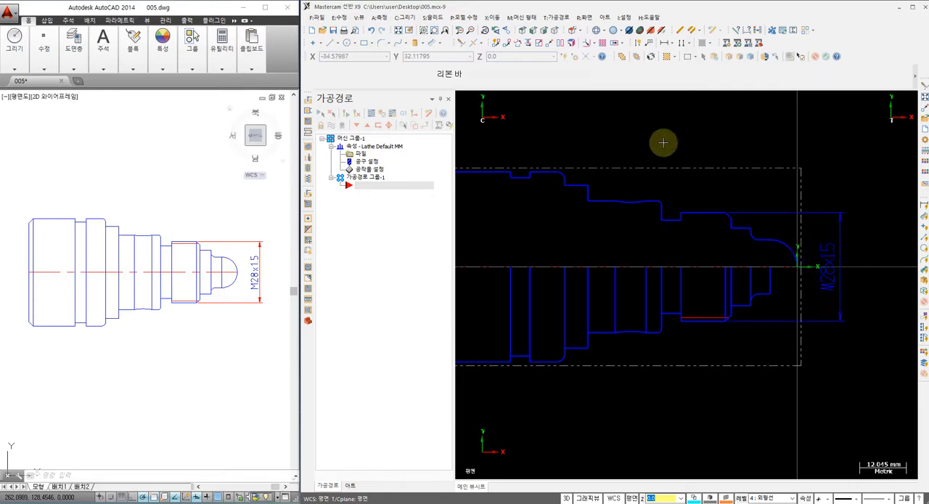
Step: Start a lathe face toolpath with the T0101 R0.8 OD rough right tool, feed rate 0.25, CSS speed 200 and maximum spindle speed 1800
{"action": "left_click", "coordinate": [558, 17]}
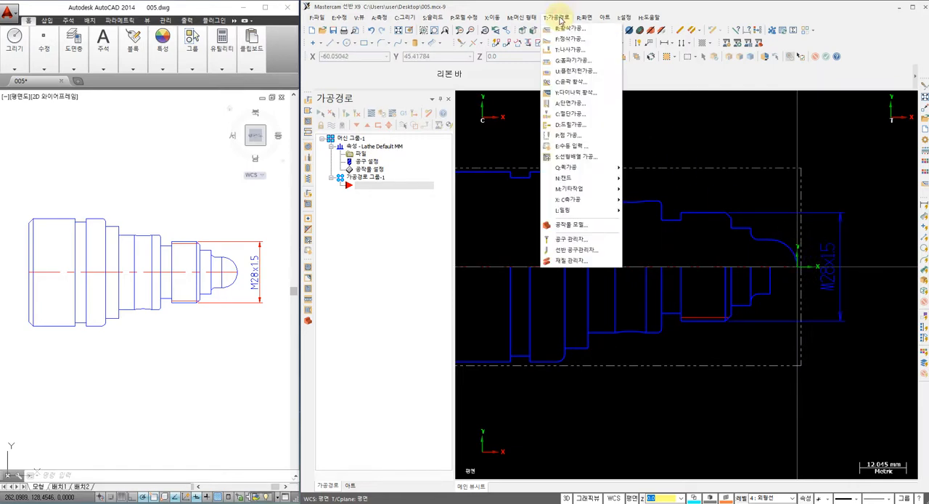
{"action": "left_click", "coordinate": [571, 106]}
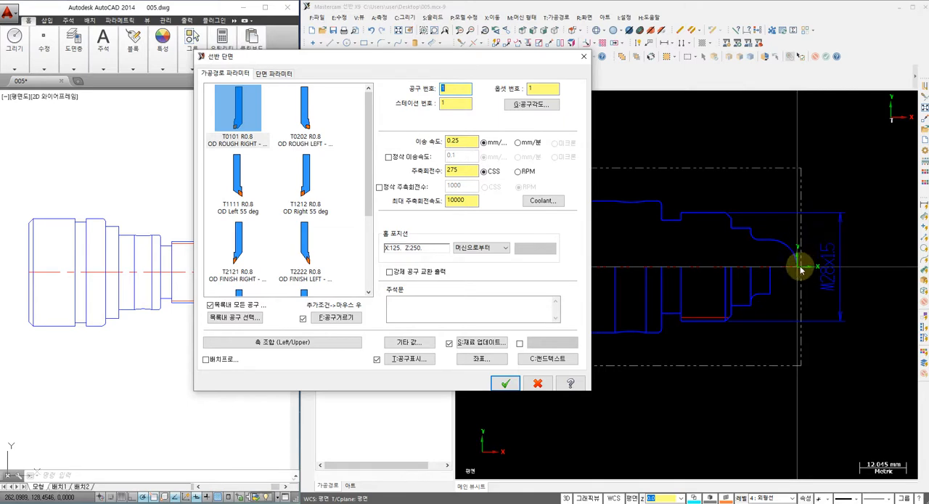
{"action": "left_click", "coordinate": [233, 113]}
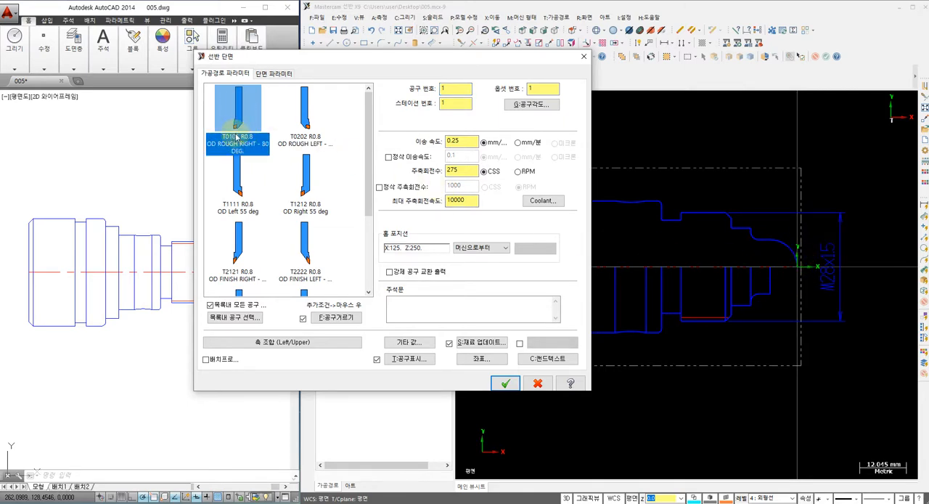
{"action": "left_click", "coordinate": [463, 140]}
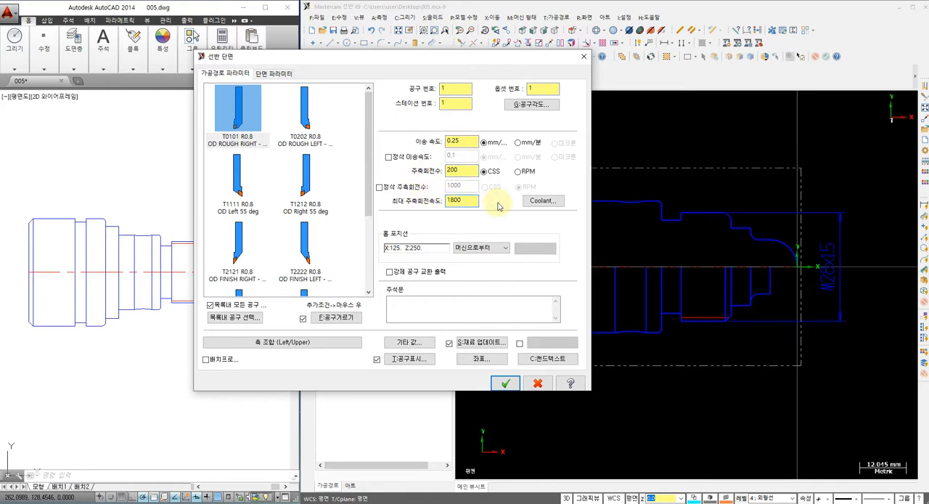
Step: Turn on flood coolant, set the finish Z to 0 and generate the facing toolpath
{"action": "left_click", "coordinate": [543, 200]}
{"action": "left_click", "coordinate": [556, 201]}
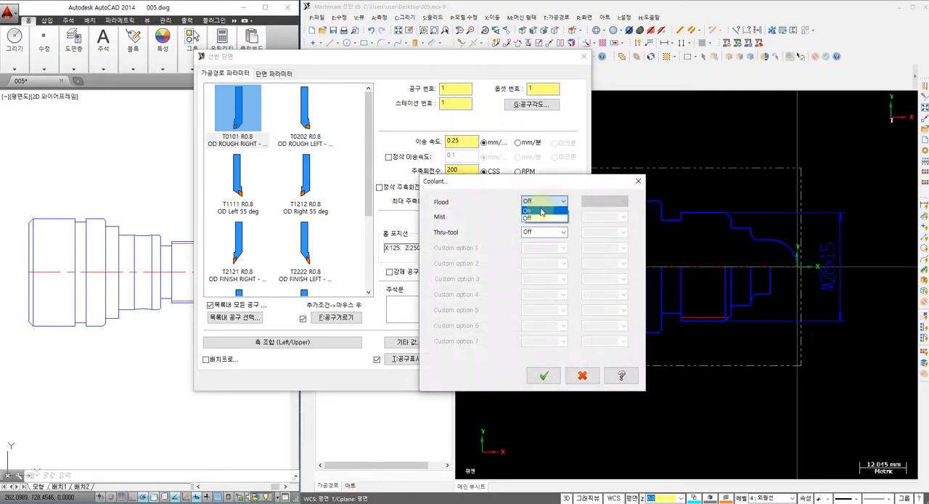
{"action": "left_click", "coordinate": [541, 212]}
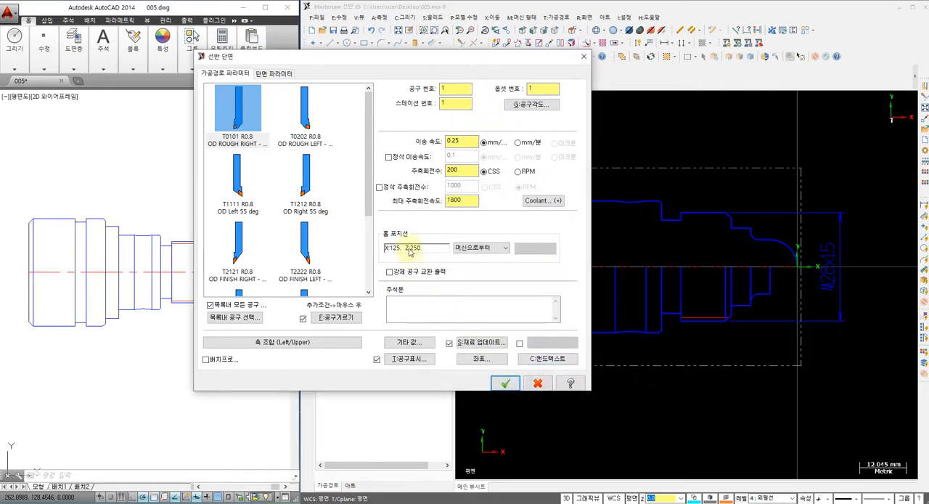
{"action": "left_click", "coordinate": [277, 74]}
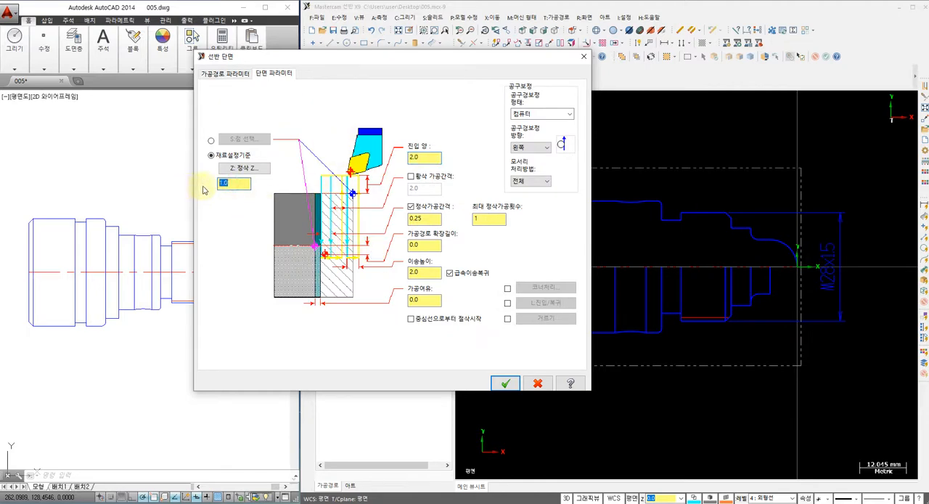
{"action": "left_click", "coordinate": [505, 382]}
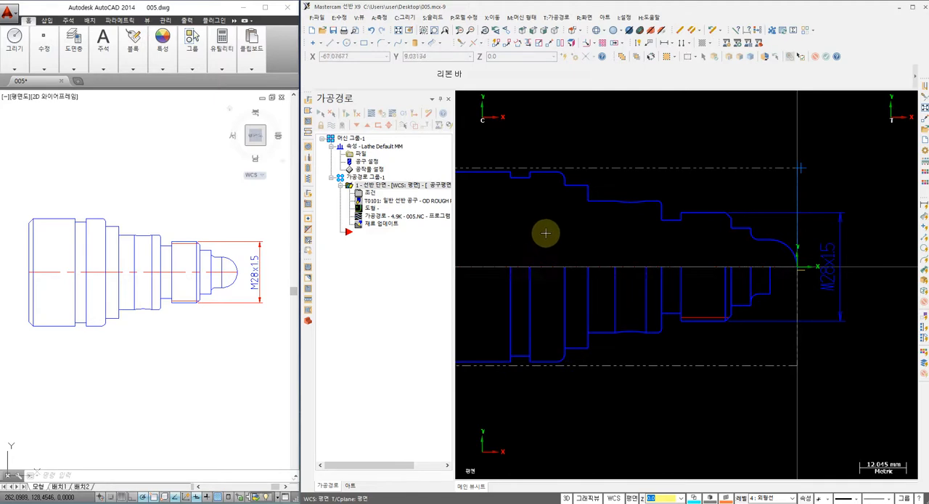
Step: Play the facing toolpath in backplot, examine the cut down the front face to the nose, and close it
{"action": "middle_click_drag", "start_coordinate": [544, 221], "coordinate": [539, 229]}
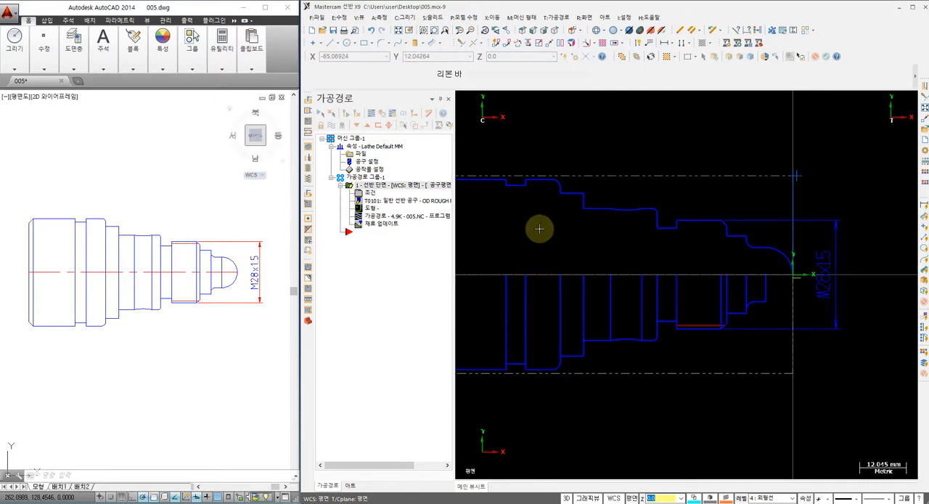
{"action": "left_click", "coordinate": [374, 217]}
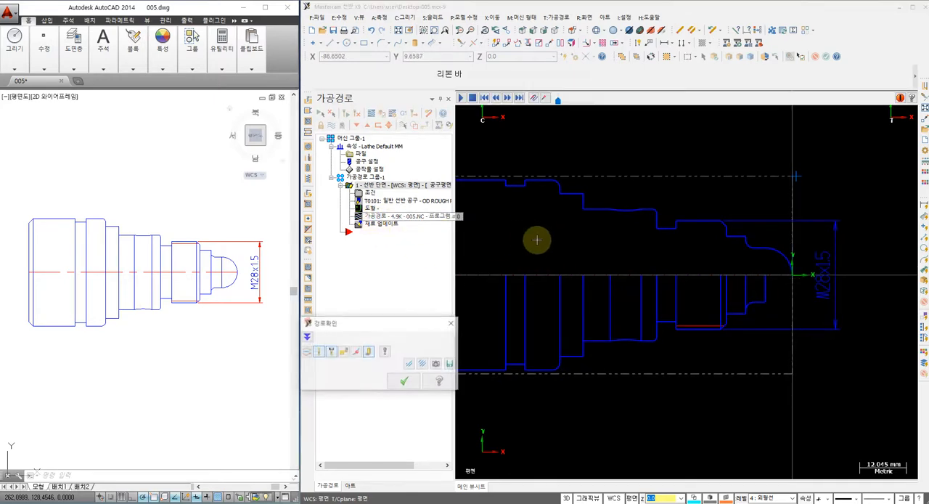
{"action": "scroll", "coordinate": [570, 243], "scroll_direction": "down", "scroll_amount": 2}
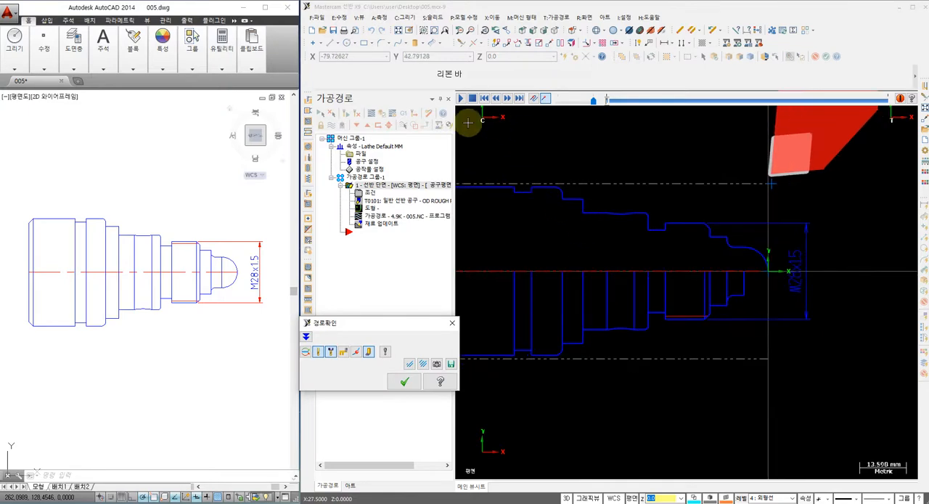
{"action": "left_click", "coordinate": [460, 99]}
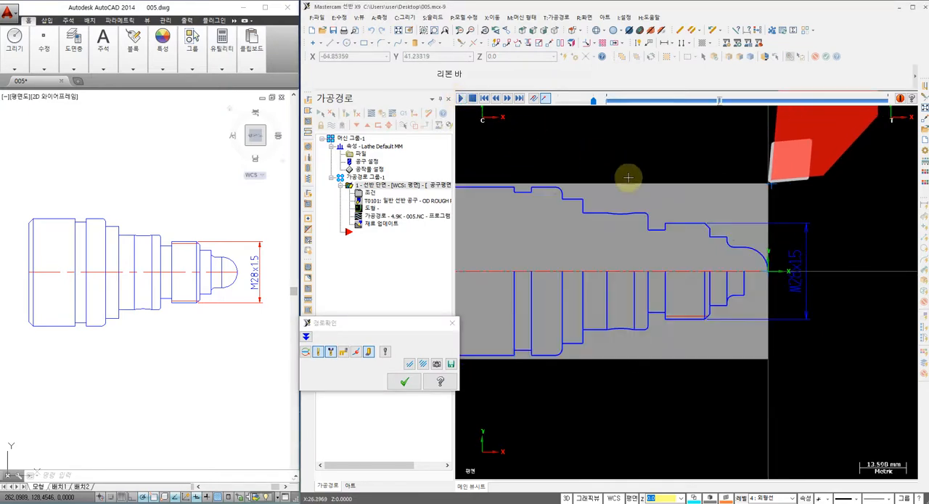
{"action": "scroll", "coordinate": [798, 211], "scroll_direction": "up", "scroll_amount": 3}
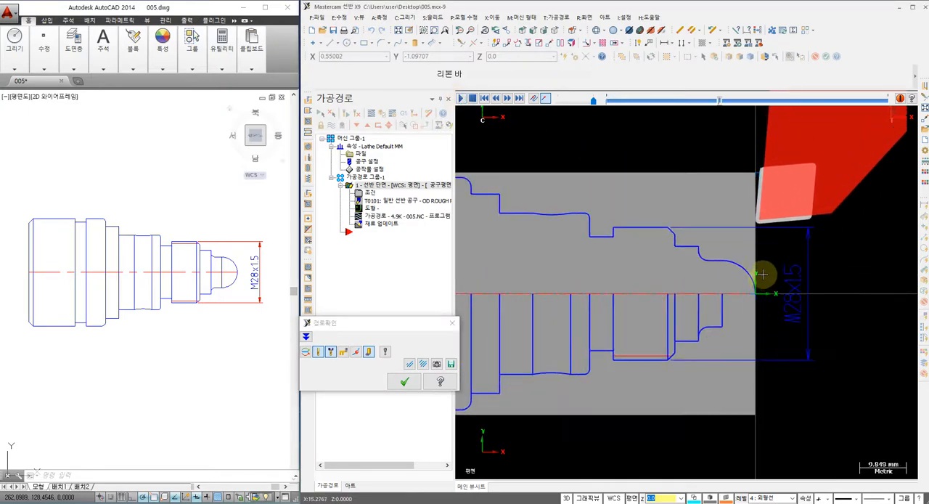
{"action": "scroll", "coordinate": [758, 230], "scroll_direction": "up", "scroll_amount": 5}
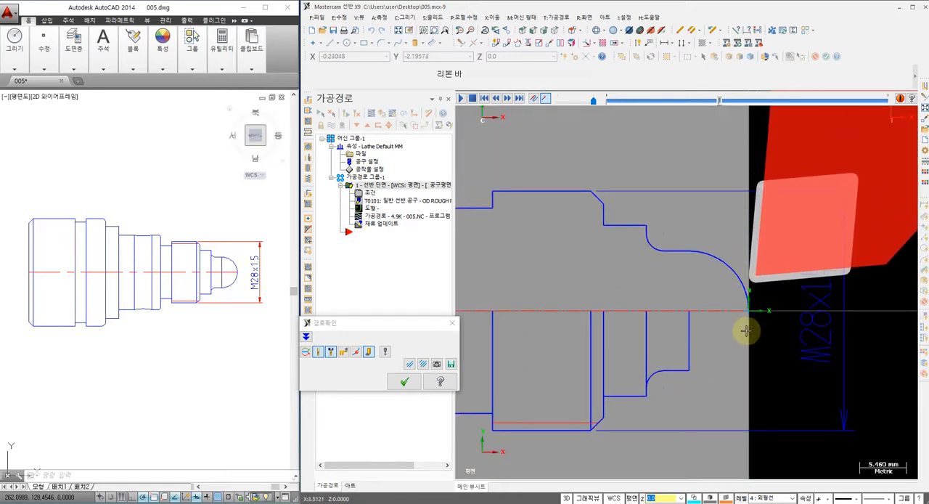
{"action": "scroll", "coordinate": [749, 312], "scroll_direction": "up", "scroll_amount": 1}
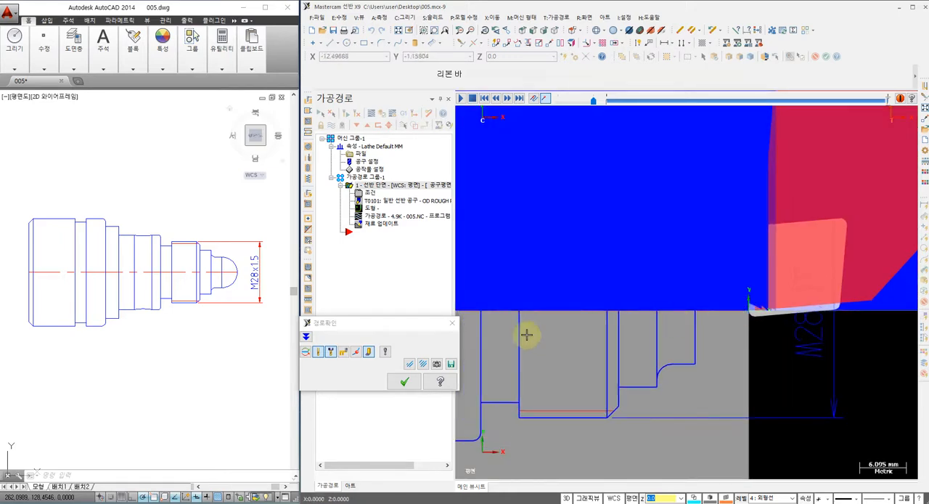
{"action": "left_click", "coordinate": [405, 382]}
{"action": "scroll", "coordinate": [752, 289], "scroll_direction": "down", "scroll_amount": 2}
{"action": "scroll", "coordinate": [763, 244], "scroll_direction": "down", "scroll_amount": 2}
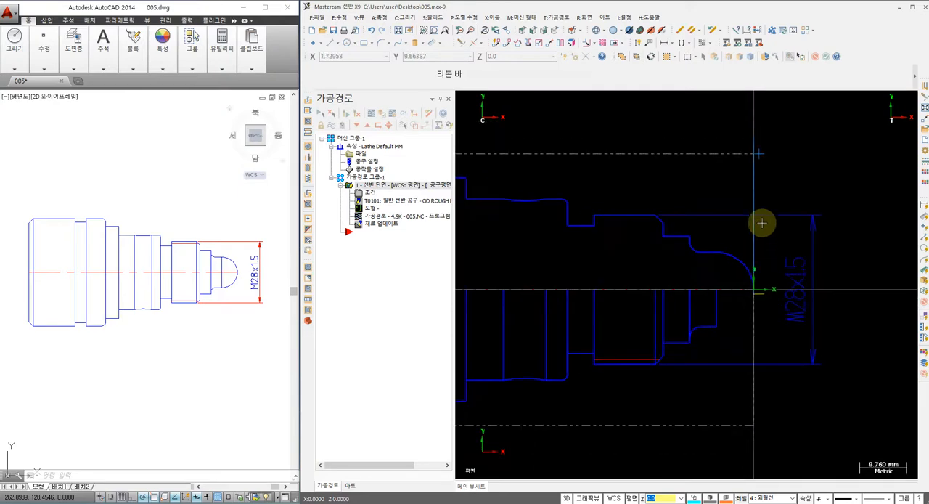
{"action": "scroll", "coordinate": [756, 172], "scroll_direction": "down", "scroll_amount": 1}
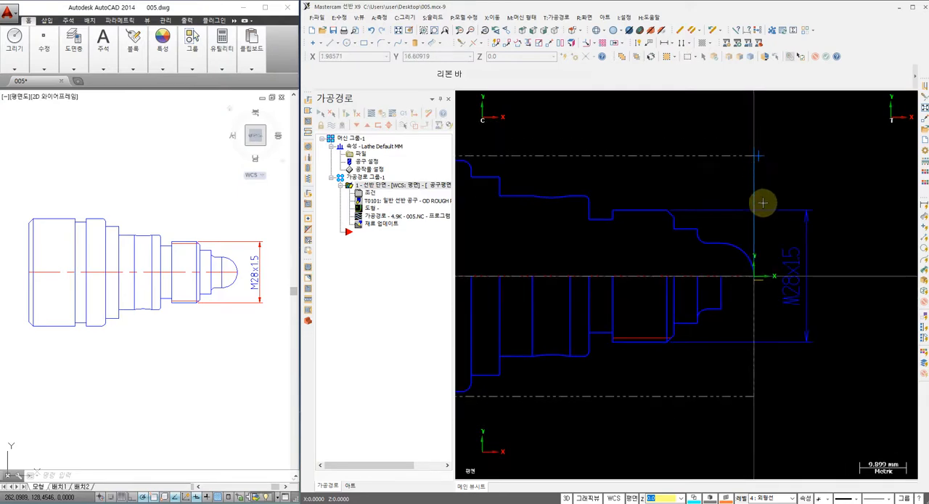
{"action": "middle_click_drag", "start_coordinate": [730, 182], "coordinate": [756, 192]}
{"action": "scroll", "coordinate": [674, 184], "scroll_direction": "down", "scroll_amount": 1}
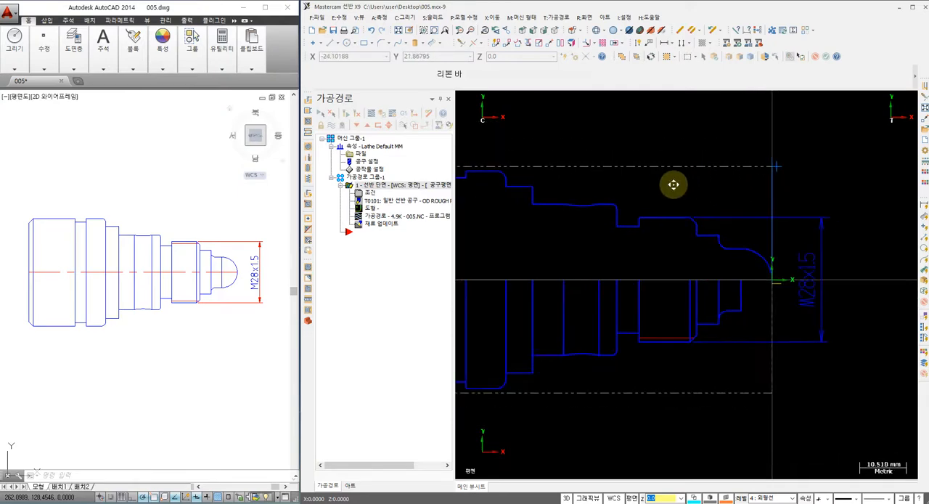
{"action": "middle_click_drag", "start_coordinate": [674, 185], "coordinate": [731, 193]}
{"action": "middle_click_drag", "start_coordinate": [640, 166], "coordinate": [644, 167]}
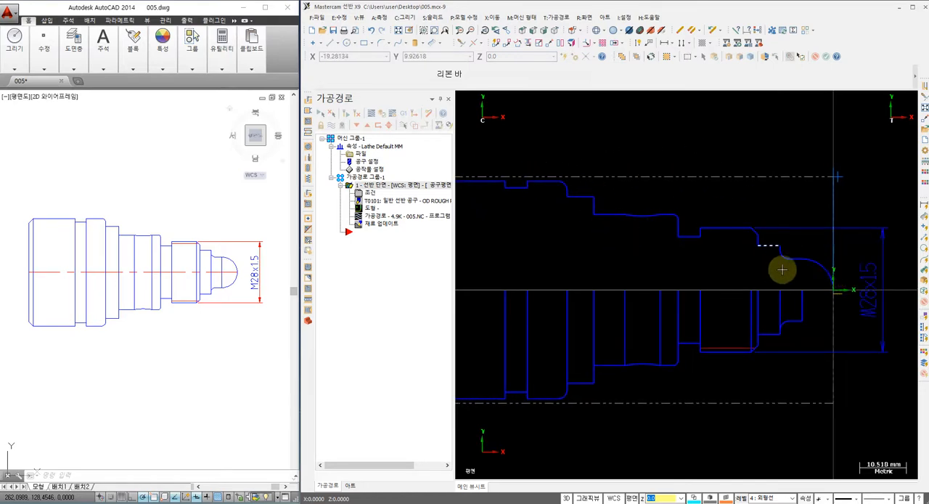
Step: Start a lathe rough toolpath and partially chain the upper profile from the nose arc to the collar's horizontal line before the groove
{"action": "left_click", "coordinate": [558, 18]}
{"action": "left_click", "coordinate": [561, 29]}
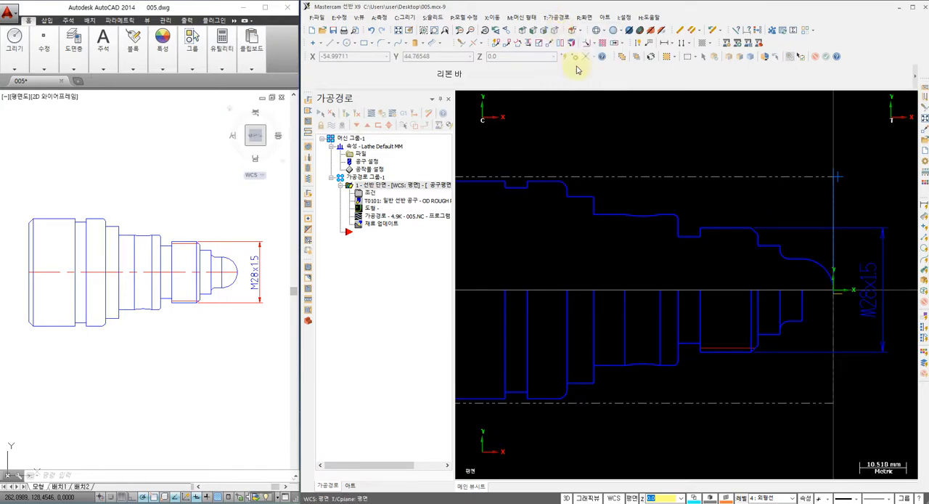
{"action": "left_click", "coordinate": [832, 279]}
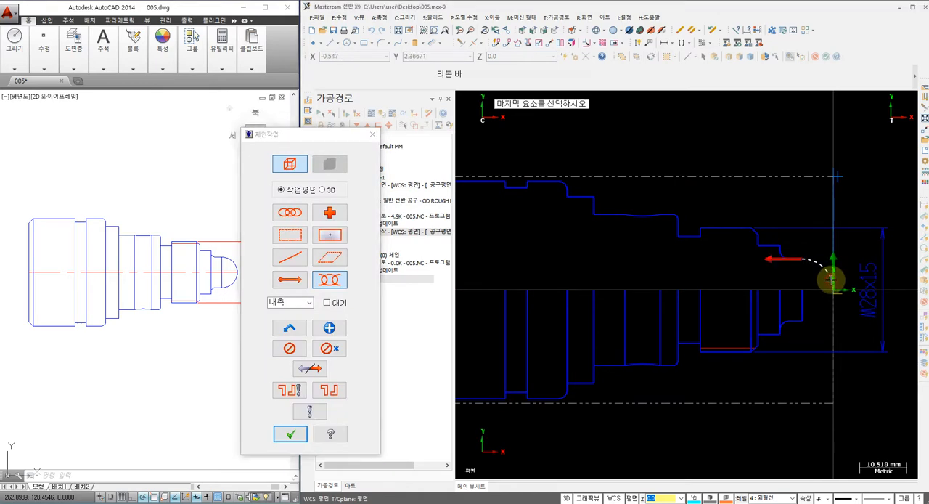
{"action": "left_click", "coordinate": [535, 186]}
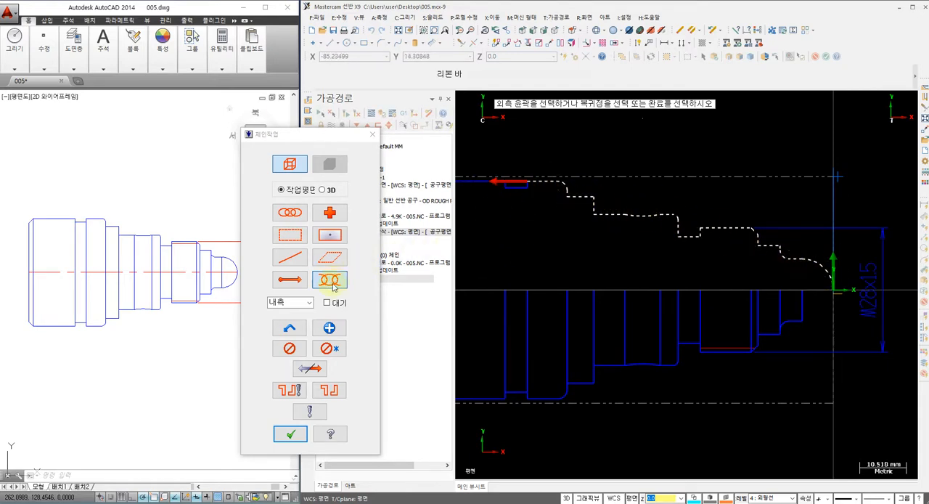
{"action": "left_click", "coordinate": [291, 433]}
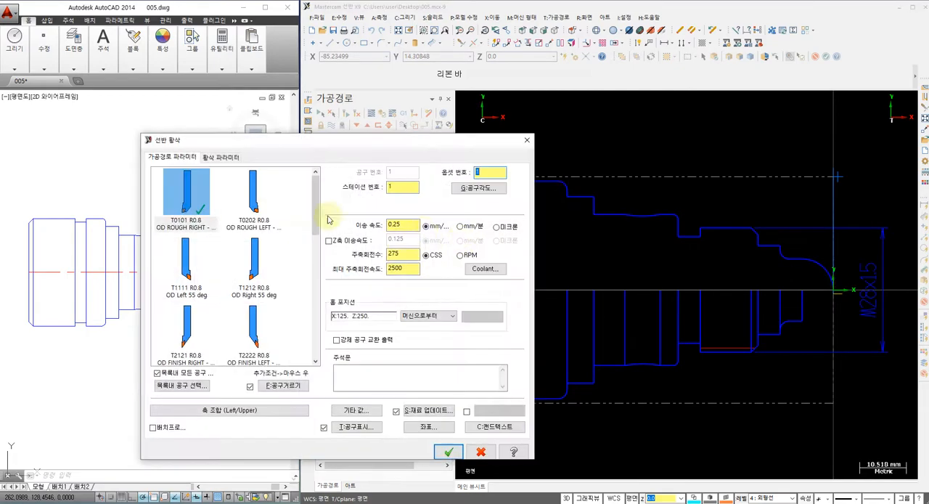
Step: Set the roughing tool to T0101 R0.8 with feed rate 0.25, CSS speed 200, maximum spindle speed 1800 and flood coolant on
{"action": "left_click", "coordinate": [190, 203]}
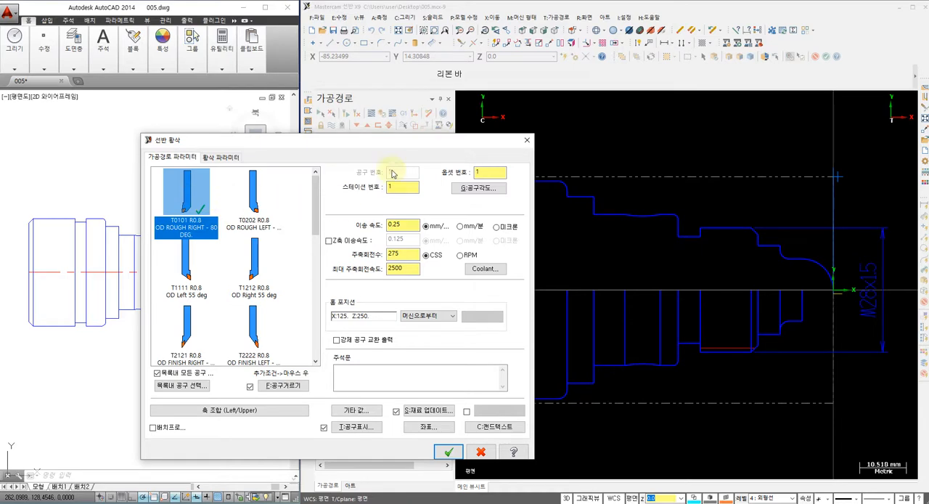
{"action": "left_click", "coordinate": [407, 224]}
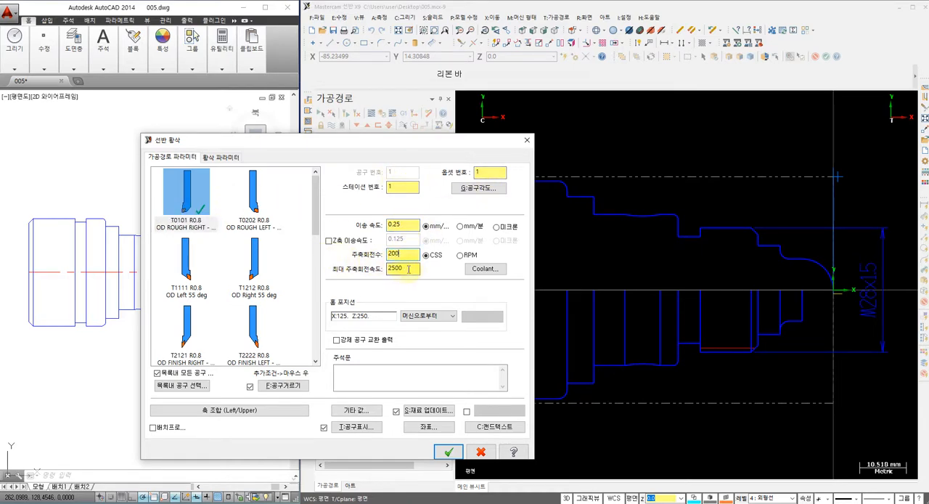
{"action": "left_click", "coordinate": [485, 270]}
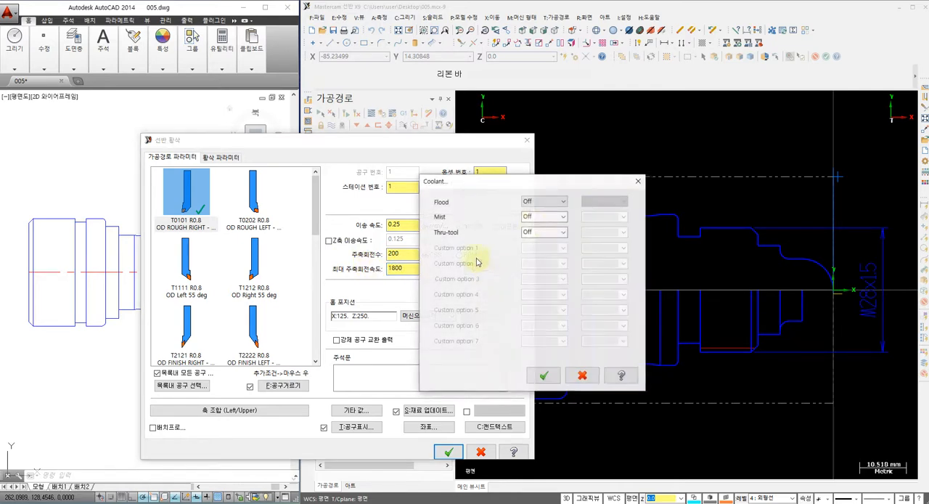
{"action": "left_click", "coordinate": [544, 201]}
{"action": "left_click", "coordinate": [540, 209]}
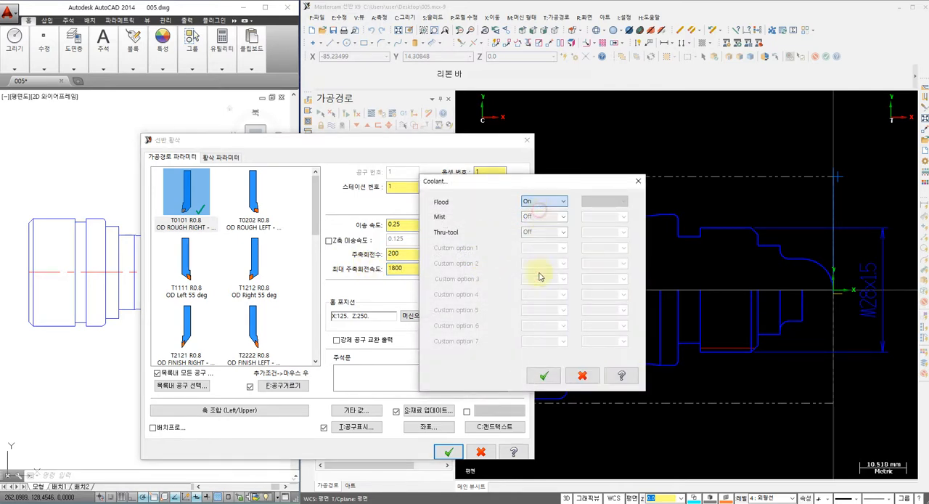
{"action": "left_click", "coordinate": [540, 375]}
Step: Generate the roughing toolpath with equal 2.0 depth steps, 0.2 stock in X and Z, and the defined stock as outer boundary
{"action": "left_click", "coordinate": [221, 159]}
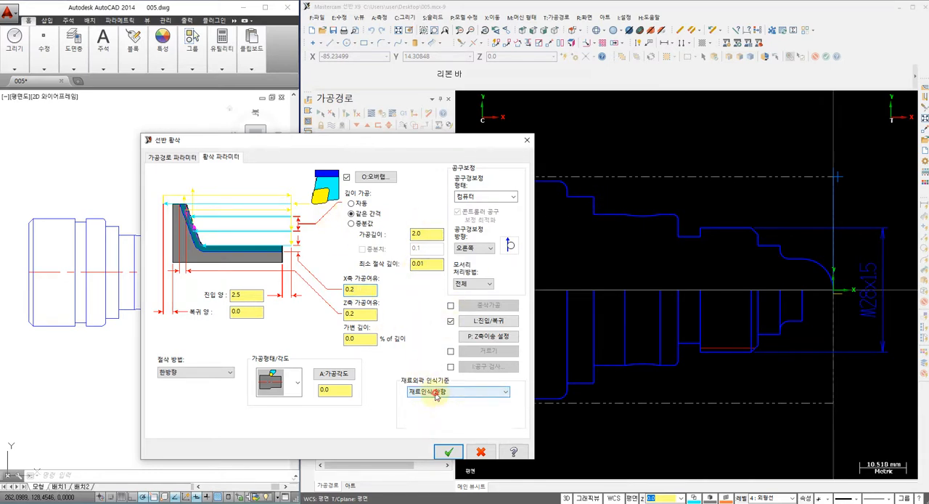
{"action": "left_click", "coordinate": [430, 393]}
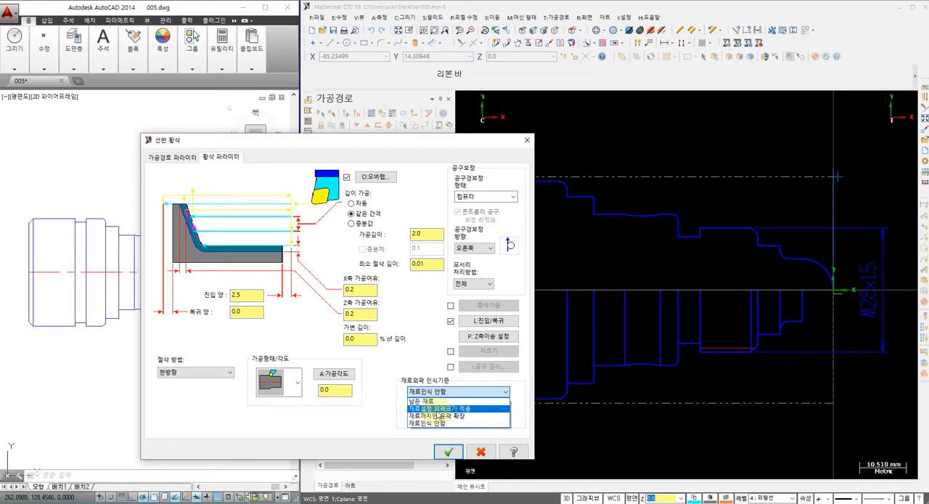
{"action": "left_click", "coordinate": [450, 410]}
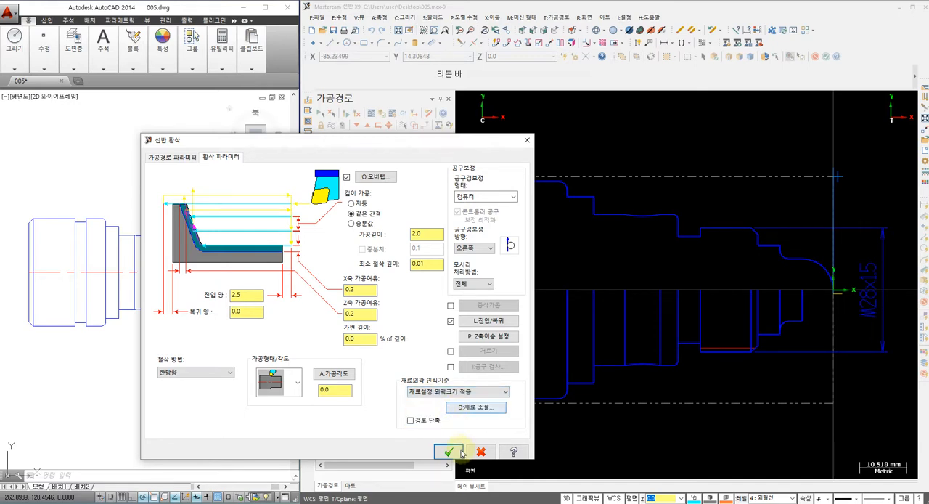
{"action": "left_click", "coordinate": [448, 451]}
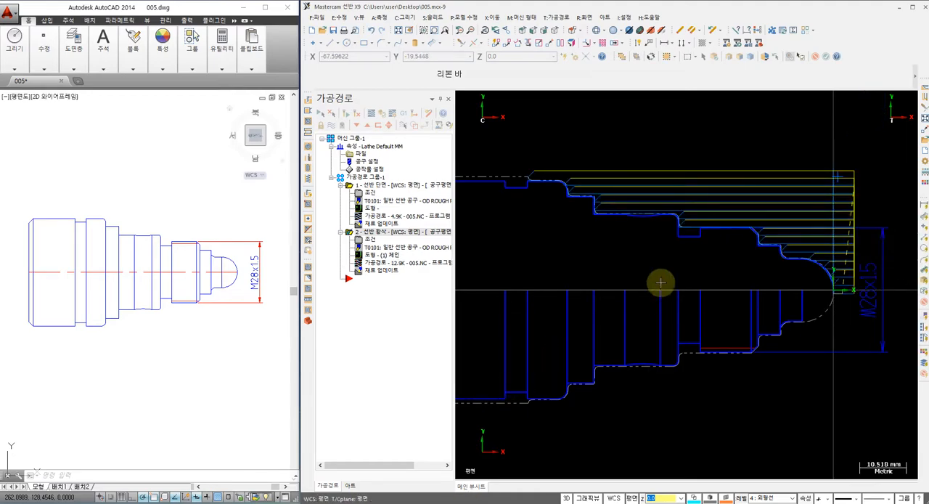
{"action": "scroll", "coordinate": [651, 262], "scroll_direction": "up", "scroll_amount": 2}
{"action": "scroll", "coordinate": [769, 220], "scroll_direction": "up", "scroll_amount": 7}
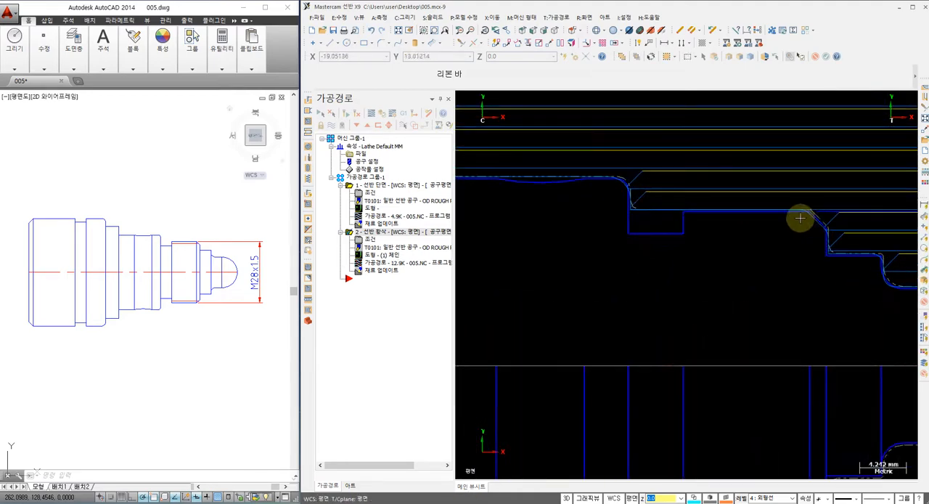
Step: Open the roughing toolpath in backplot and play the cut along the stepped upper profile
{"action": "scroll", "coordinate": [683, 204], "scroll_direction": "down", "scroll_amount": 8}
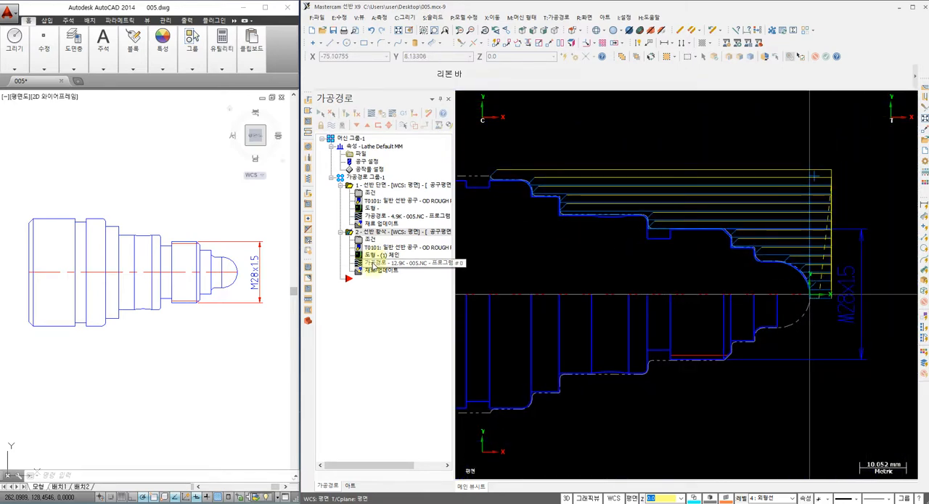
{"action": "left_click", "coordinate": [374, 264]}
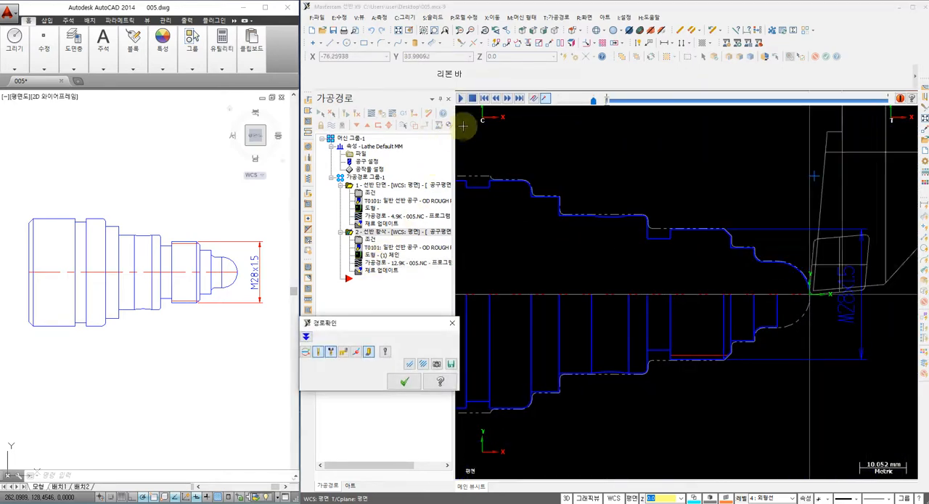
{"action": "left_click", "coordinate": [461, 98]}
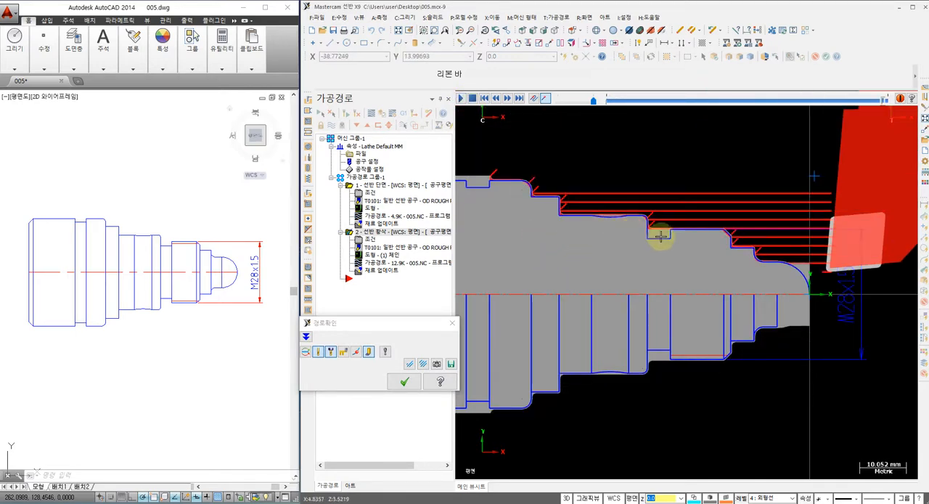
Step: Examine the roughed stock against the profile along the nose arc, the small shoulders and the chamfer of the threaded section
{"action": "scroll", "coordinate": [780, 289], "scroll_direction": "up", "scroll_amount": 5}
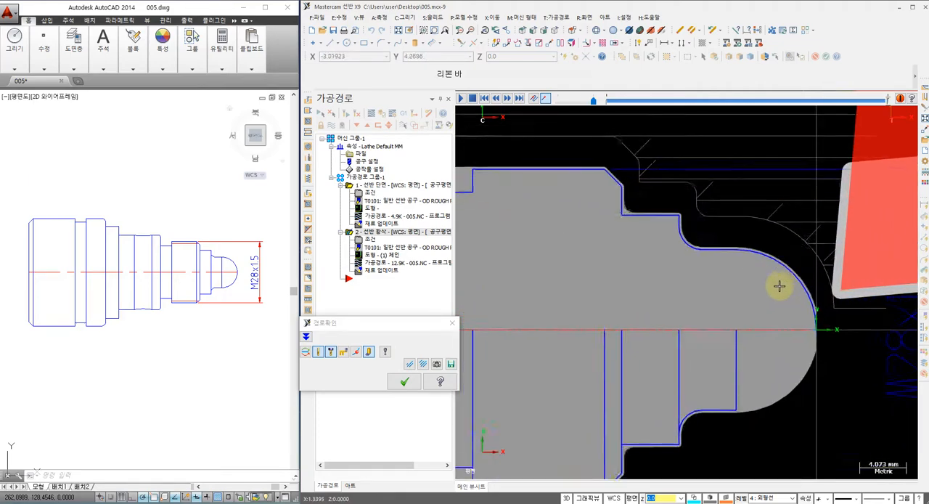
{"action": "scroll", "coordinate": [780, 286], "scroll_direction": "up", "scroll_amount": 2}
{"action": "scroll", "coordinate": [827, 301], "scroll_direction": "up", "scroll_amount": 1}
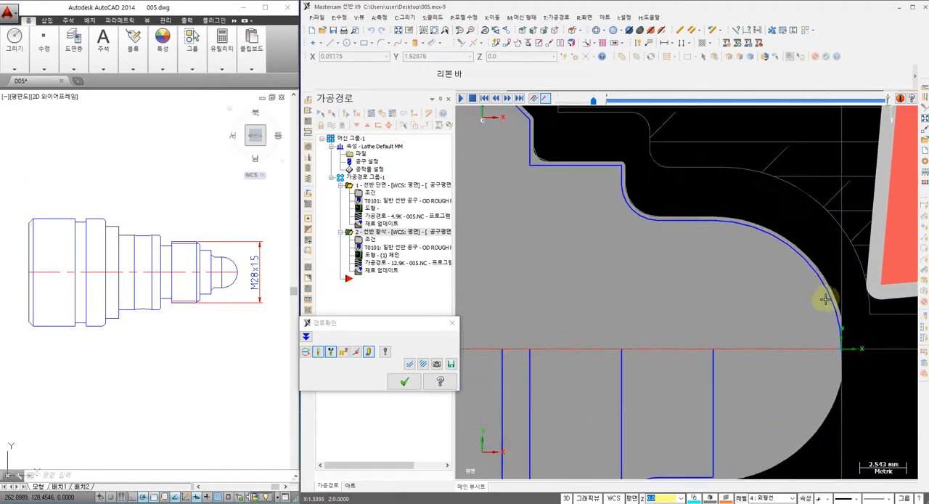
{"action": "scroll", "coordinate": [827, 298], "scroll_direction": "down", "scroll_amount": 2}
{"action": "middle_click_drag", "start_coordinate": [723, 262], "coordinate": [824, 340]}
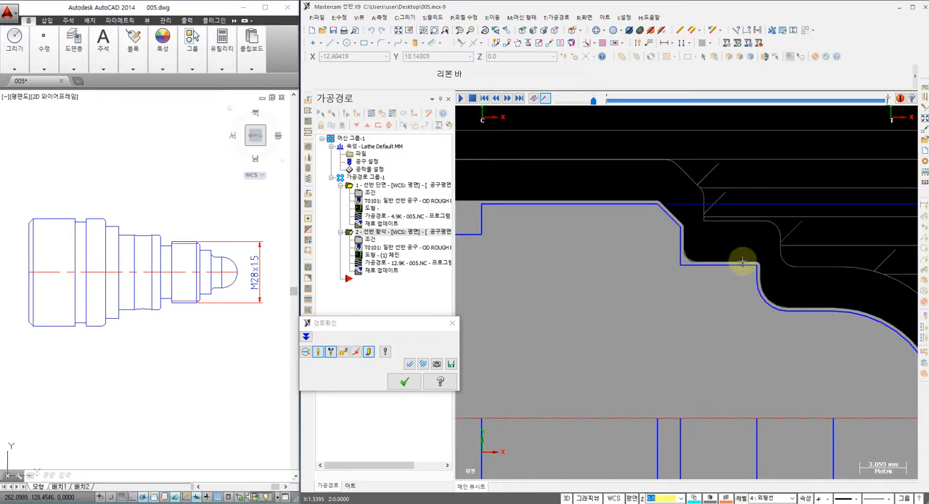
{"action": "scroll", "coordinate": [684, 258], "scroll_direction": "up", "scroll_amount": 2}
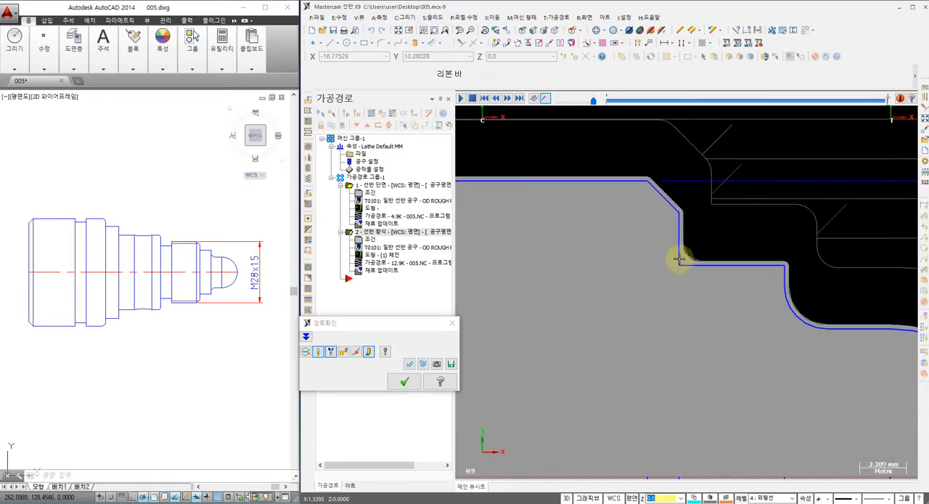
{"action": "scroll", "coordinate": [686, 265], "scroll_direction": "down", "scroll_amount": 3}
{"action": "scroll", "coordinate": [794, 344], "scroll_direction": "down", "scroll_amount": 4}
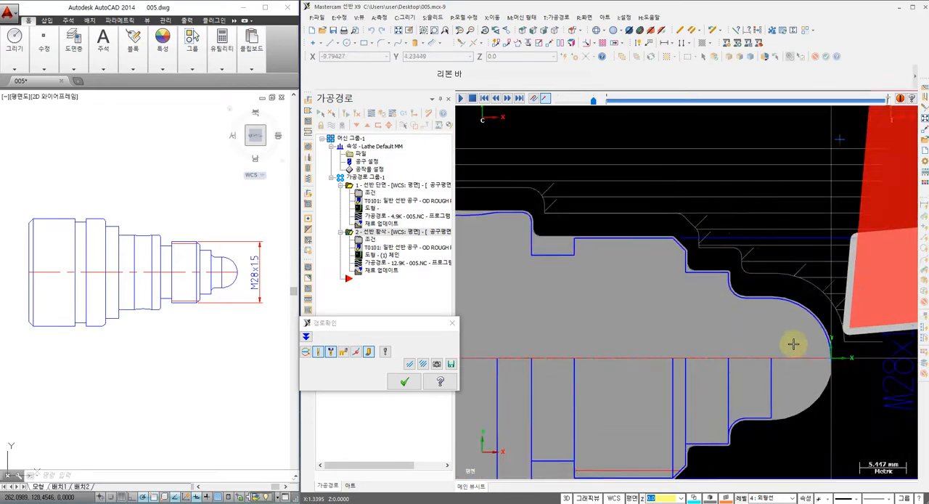
{"action": "scroll", "coordinate": [850, 322], "scroll_direction": "up", "scroll_amount": 1}
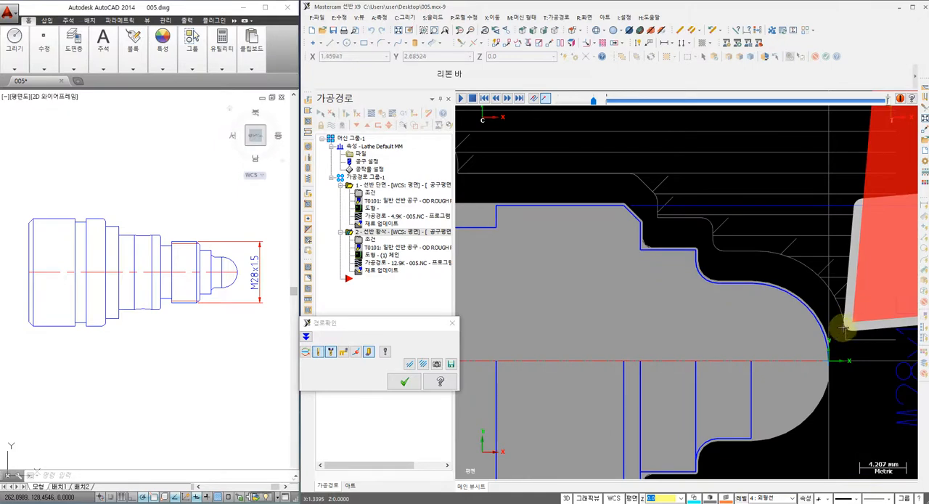
{"action": "scroll", "coordinate": [640, 249], "scroll_direction": "up", "scroll_amount": 10}
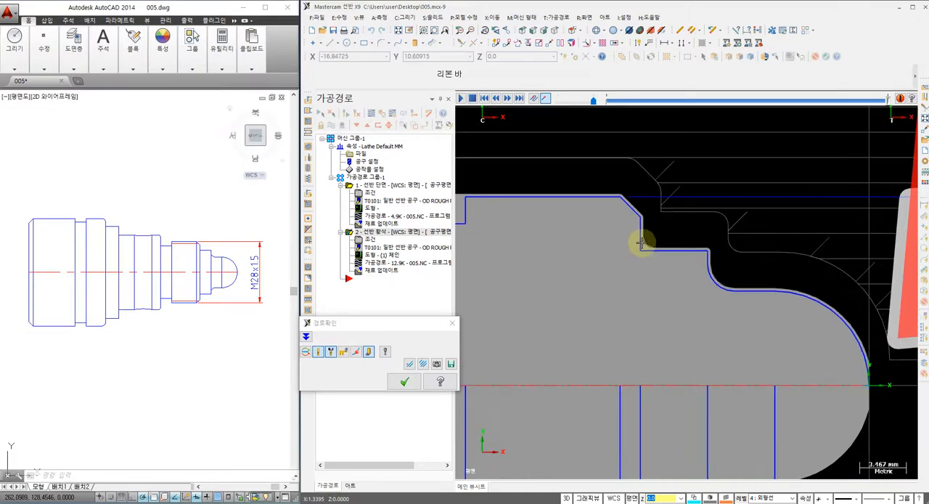
Step: Examine the material left over the thread relief groove and the shallow concave arc, and close the backplot
{"action": "scroll", "coordinate": [655, 251], "scroll_direction": "up", "scroll_amount": 1}
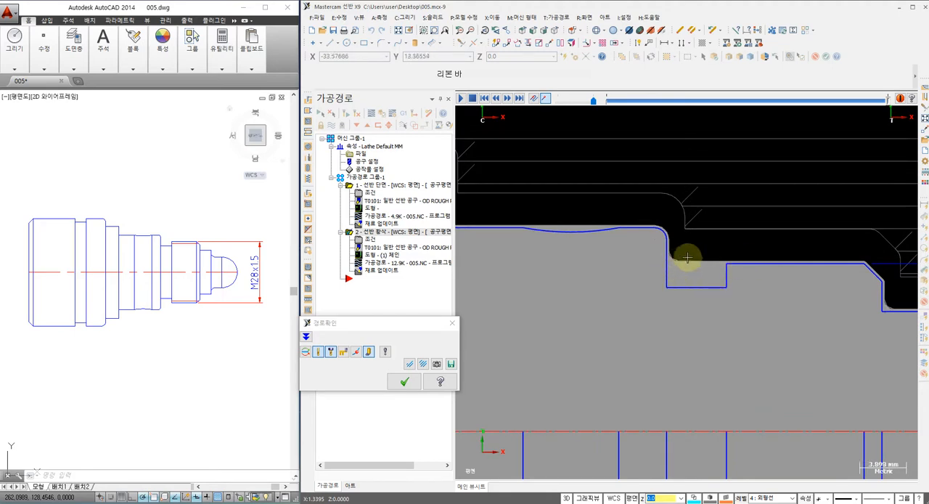
{"action": "scroll", "coordinate": [701, 256], "scroll_direction": "down", "scroll_amount": 2}
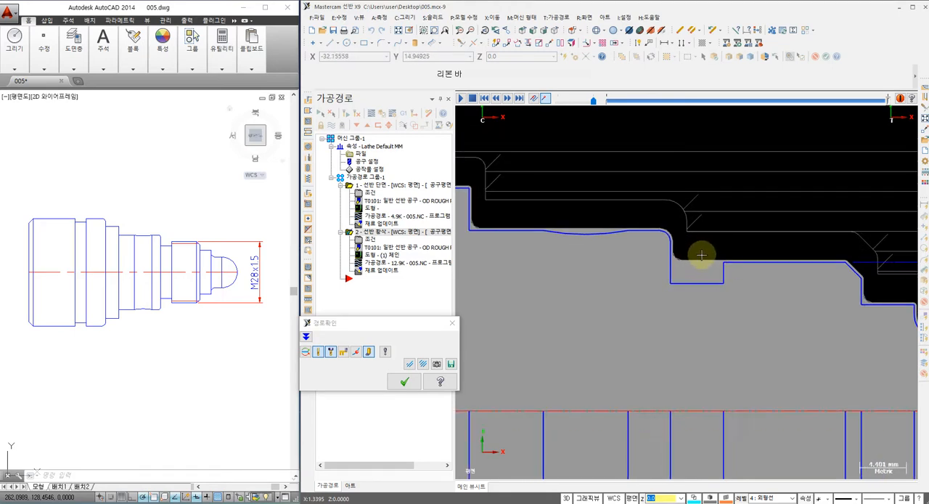
{"action": "middle_click_drag", "start_coordinate": [592, 263], "coordinate": [687, 292]}
{"action": "scroll", "coordinate": [678, 265], "scroll_direction": "up", "scroll_amount": 2}
{"action": "scroll", "coordinate": [685, 270], "scroll_direction": "up", "scroll_amount": 1}
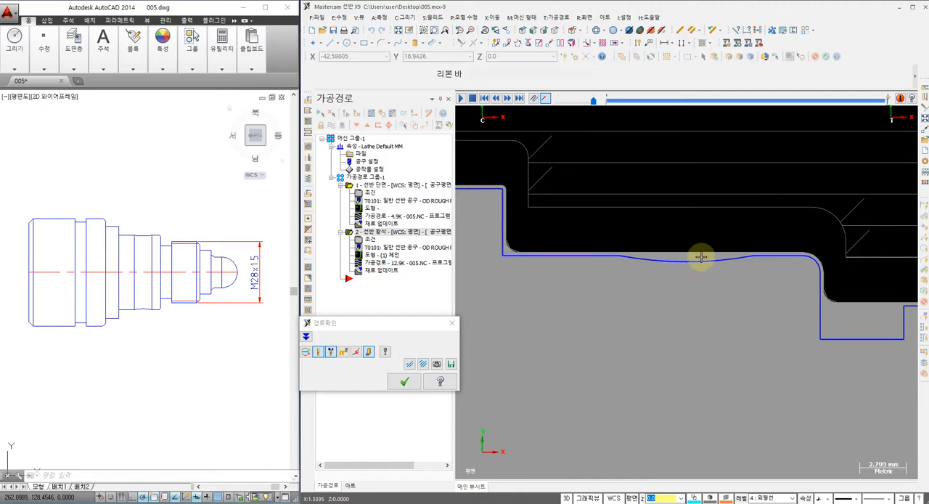
{"action": "scroll", "coordinate": [626, 255], "scroll_direction": "down", "scroll_amount": 5}
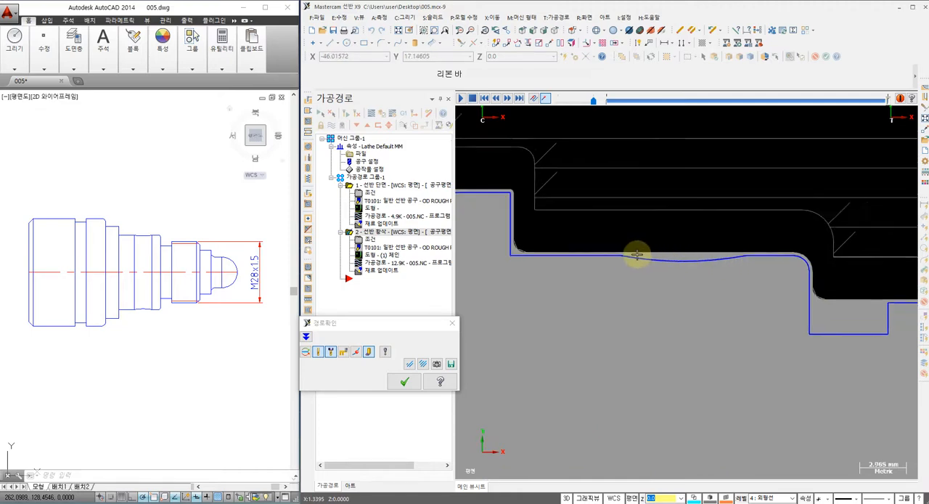
{"action": "middle_click_drag", "start_coordinate": [609, 268], "coordinate": [646, 265]}
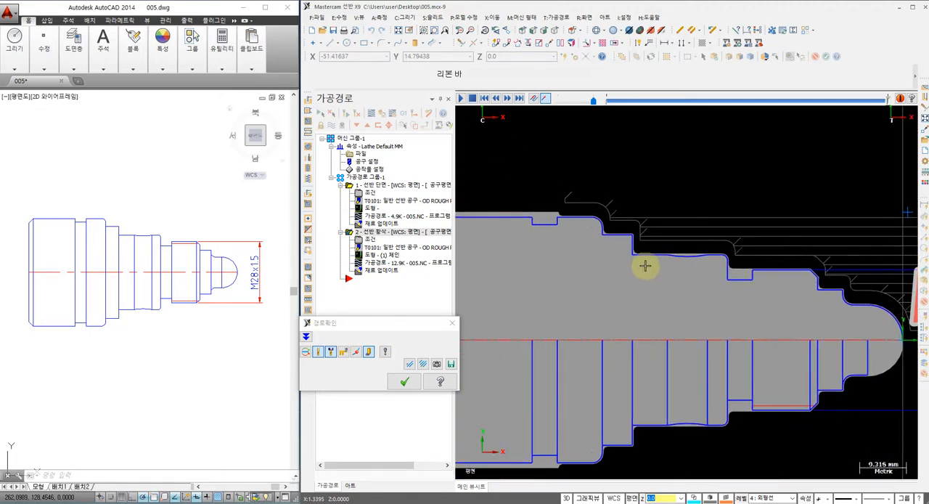
{"action": "left_click", "coordinate": [403, 382]}
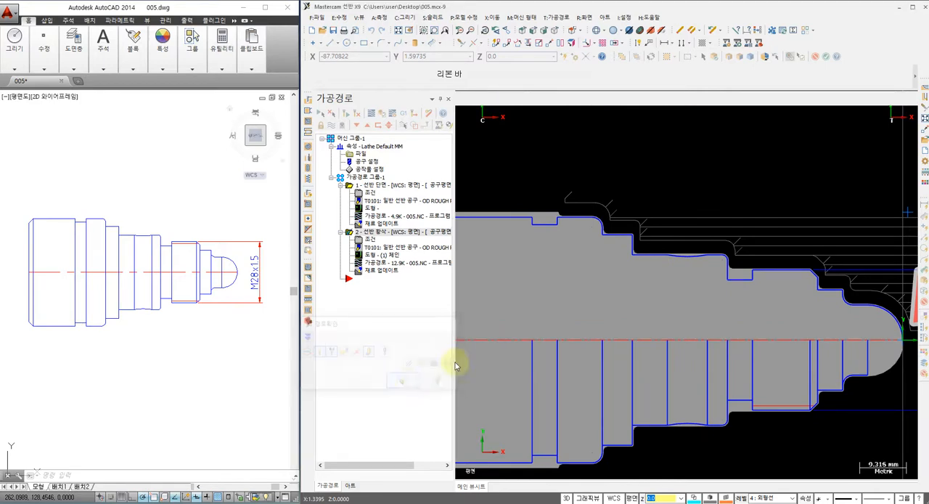
Step: Hide the displayed toolpaths of the facing and roughing operations
{"action": "middle_click_drag", "start_coordinate": [619, 249], "coordinate": [611, 243]}
{"action": "scroll", "coordinate": [585, 204], "scroll_direction": "down", "scroll_amount": 2}
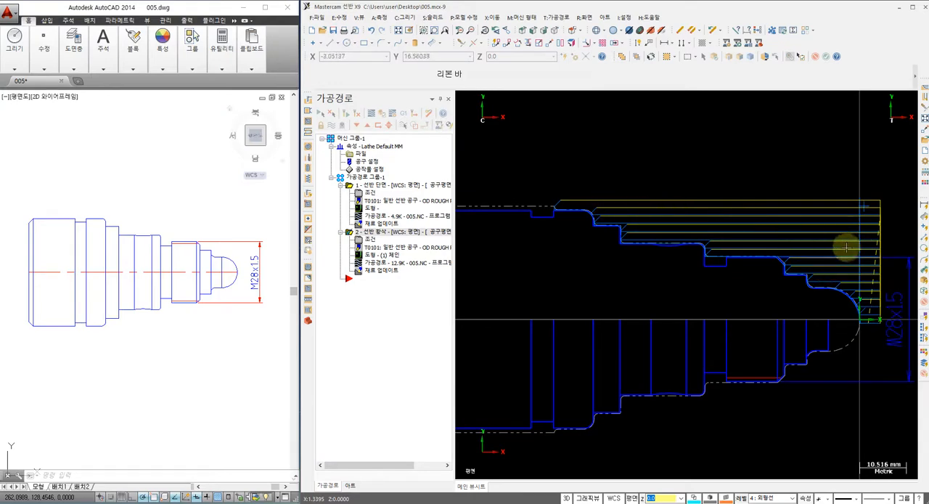
{"action": "scroll", "coordinate": [602, 203], "scroll_direction": "up", "scroll_amount": 2}
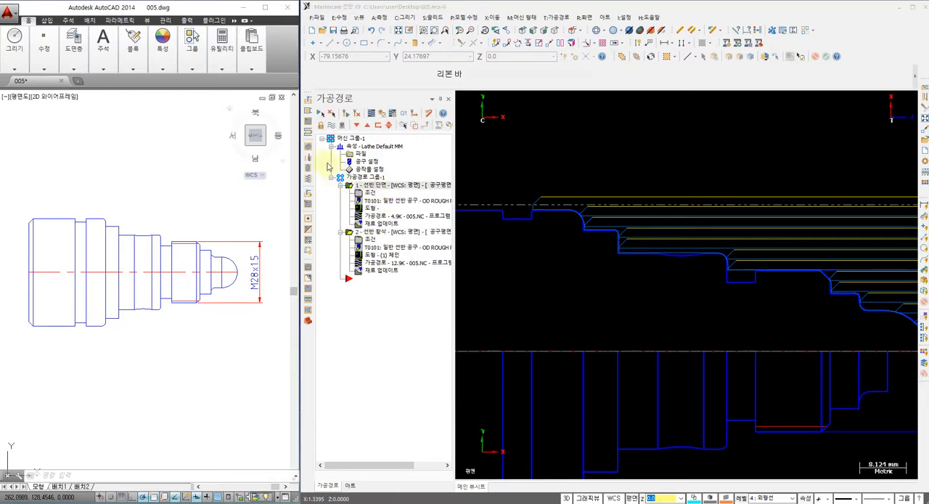
{"action": "left_click", "coordinate": [373, 193]}
{"action": "left_click", "coordinate": [584, 57]}
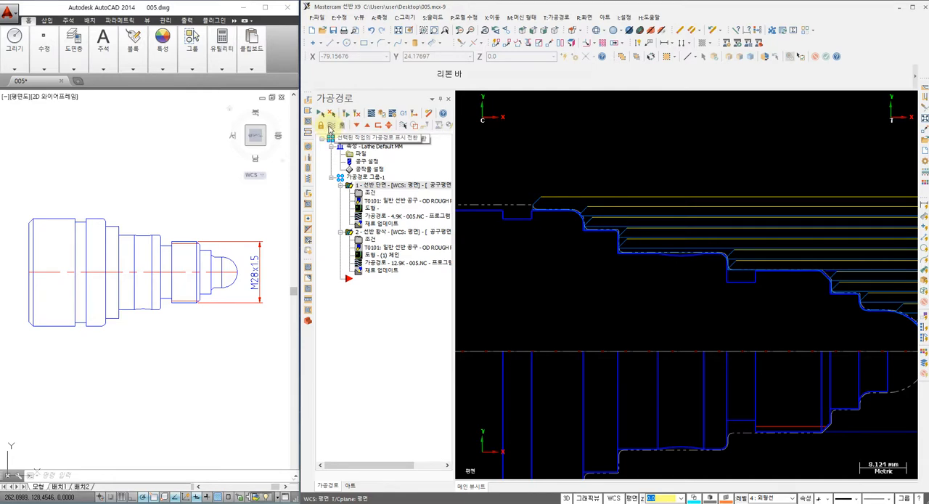
{"action": "left_click", "coordinate": [331, 128]}
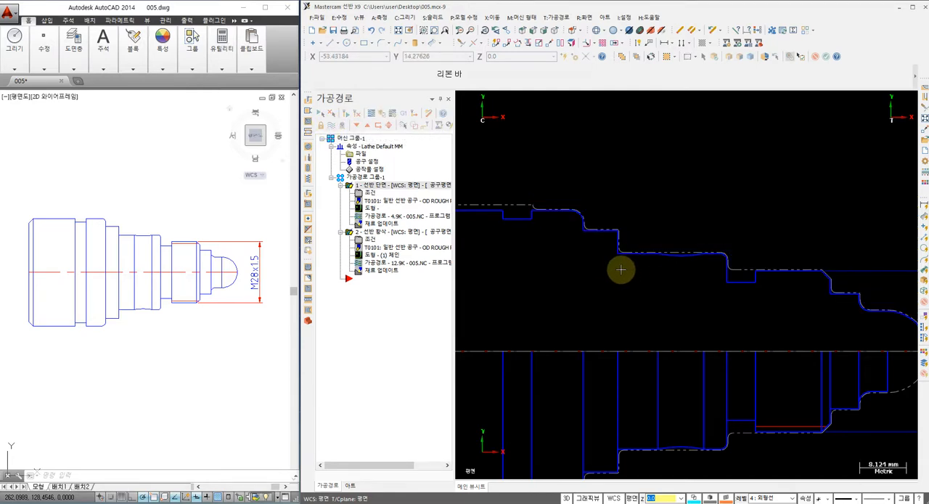
Step: Start a lathe finish toolpath and partially chain the upper profile from the nose arc to the collar before the wide groove
{"action": "scroll", "coordinate": [624, 282], "scroll_direction": "down", "scroll_amount": 2}
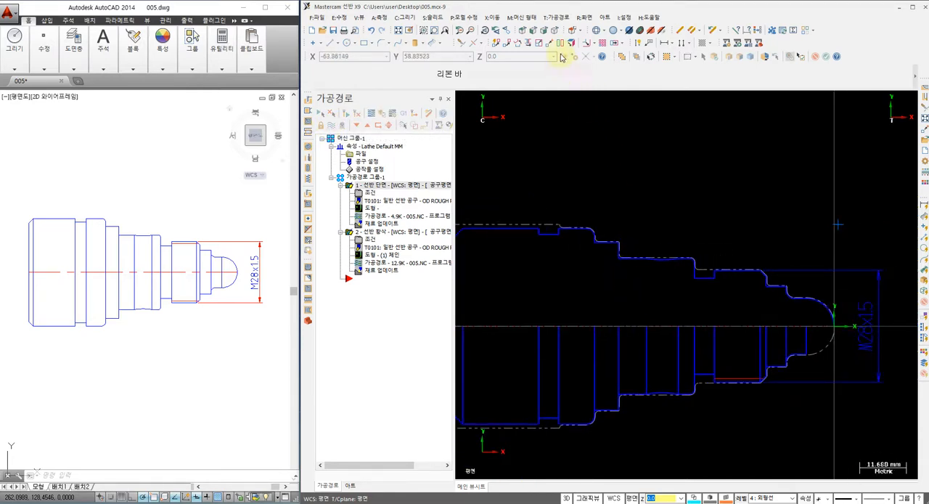
{"action": "left_click", "coordinate": [561, 18]}
{"action": "left_click", "coordinate": [562, 41]}
{"action": "left_click", "coordinate": [835, 316]}
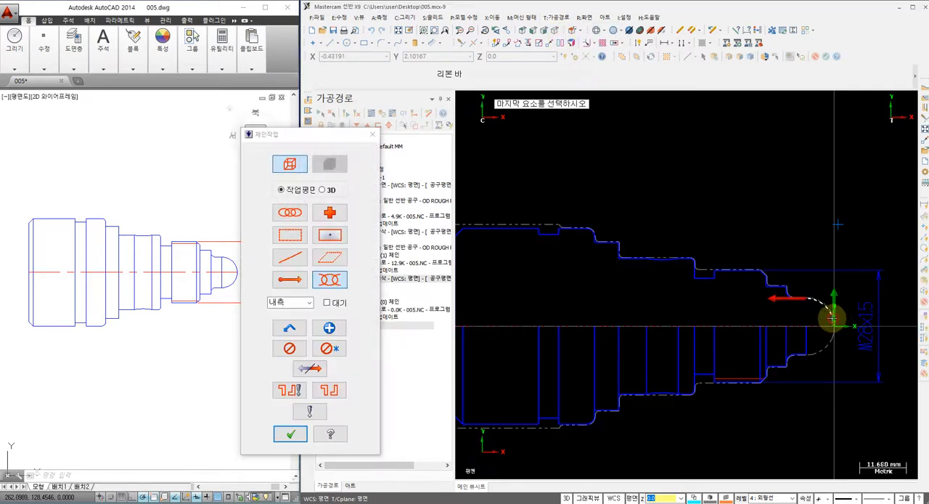
{"action": "left_click", "coordinate": [585, 238]}
{"action": "left_click", "coordinate": [293, 433]}
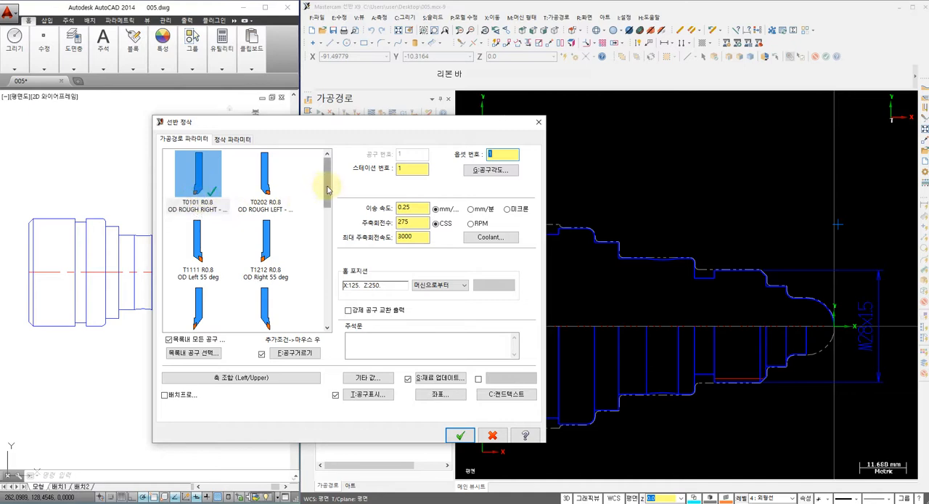
Step: Create an R0.4 version of the T2121 OD FINISH RIGHT 35-degree tool by setting its insert corner radius to 04, and select it
{"action": "scroll", "coordinate": [327, 190], "scroll_direction": "down", "scroll_amount": 2}
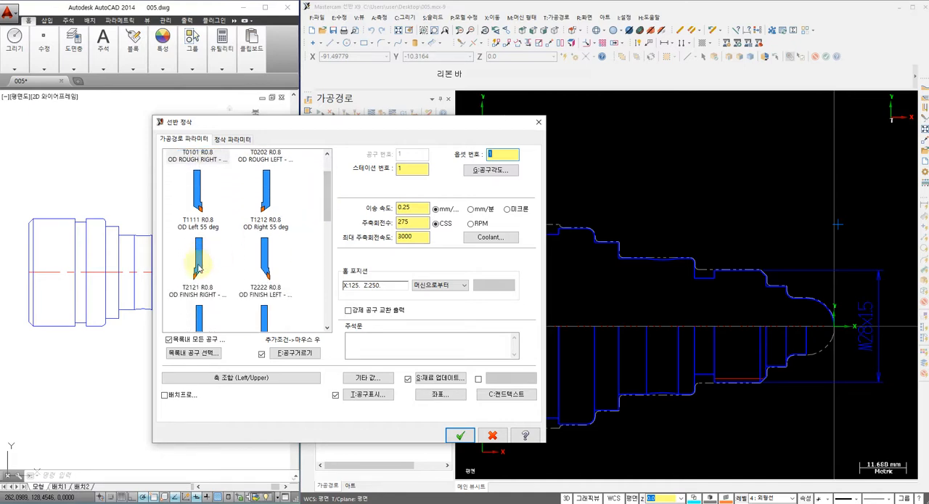
{"action": "left_click", "coordinate": [196, 270]}
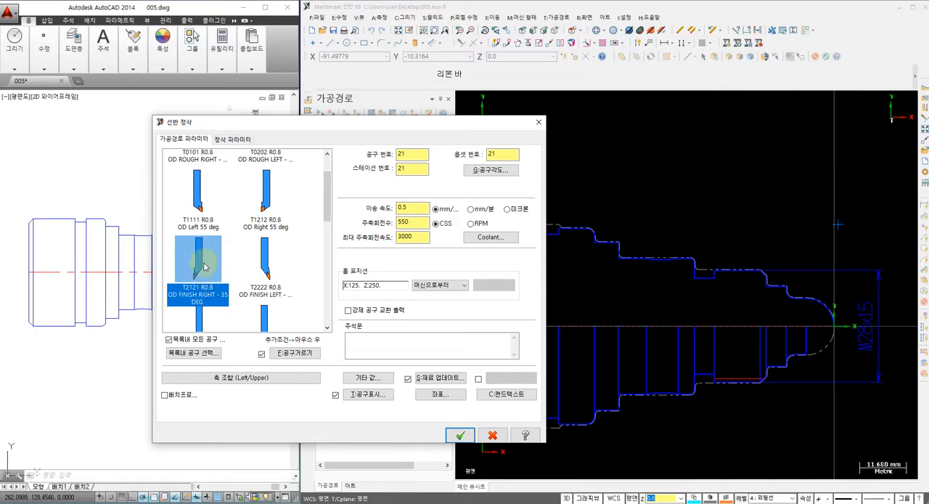
{"action": "double_click", "coordinate": [198, 259]}
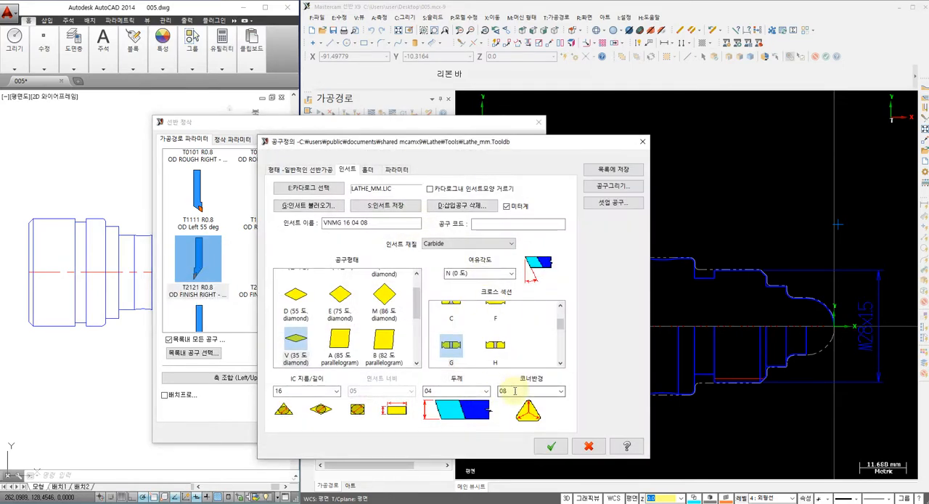
{"action": "left_click", "coordinate": [560, 390]}
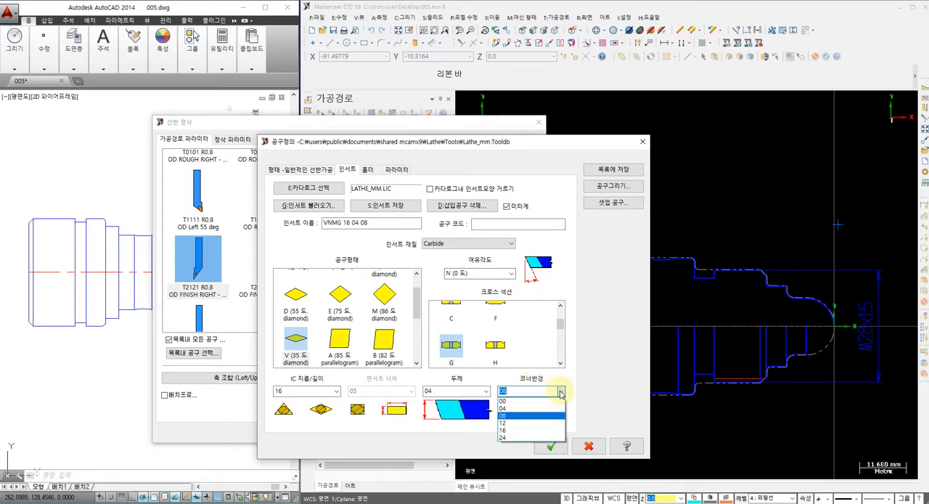
{"action": "left_click", "coordinate": [511, 408]}
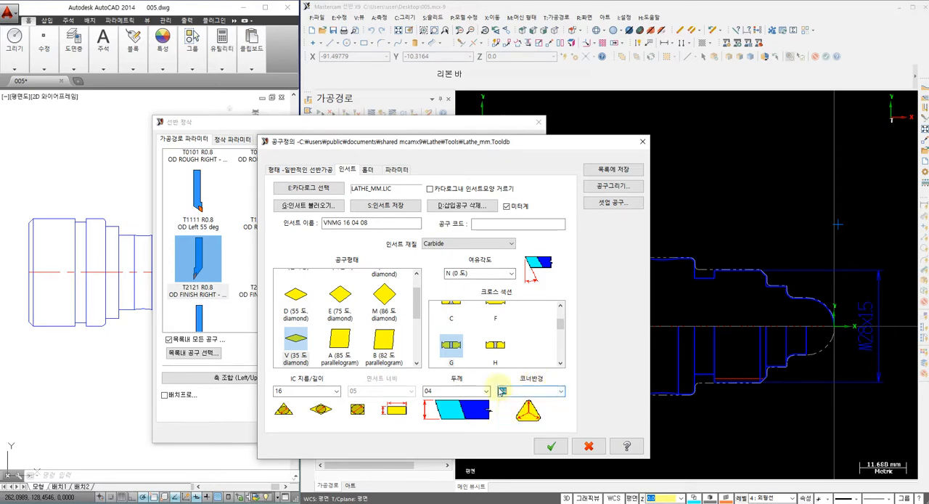
{"action": "left_click", "coordinate": [550, 448]}
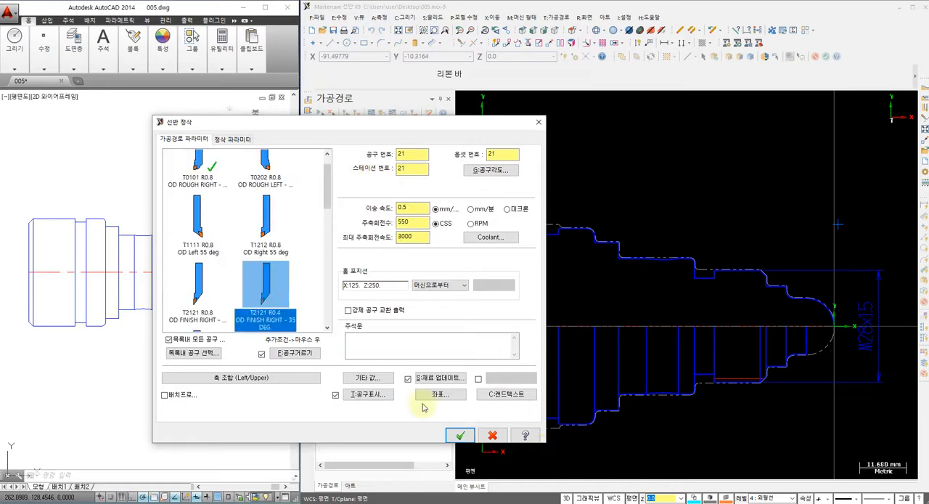
{"action": "left_click", "coordinate": [266, 316]}
Step: Set the finishing tool, offset and station numbers to 2, feed rate 0.18, CSS speed 250, maximum spindle speed 2500 and flood coolant on
{"action": "left_click", "coordinate": [411, 154]}
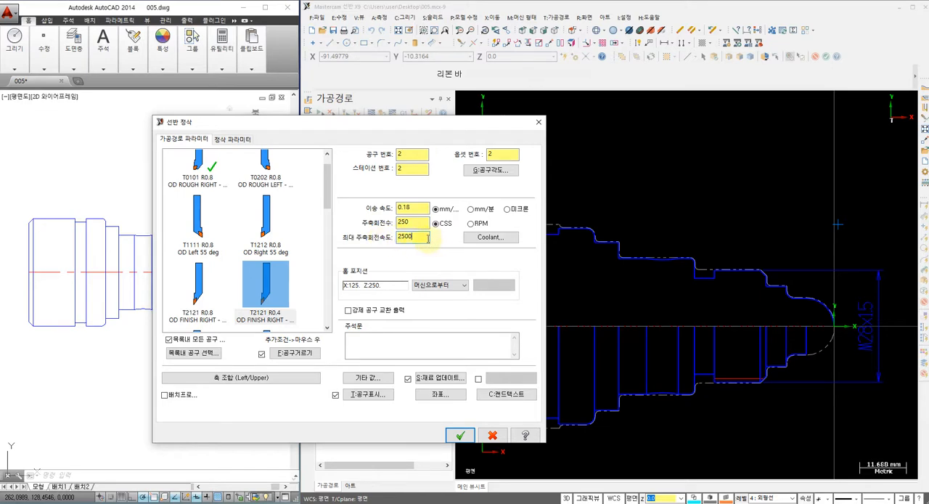
{"action": "left_click", "coordinate": [488, 238]}
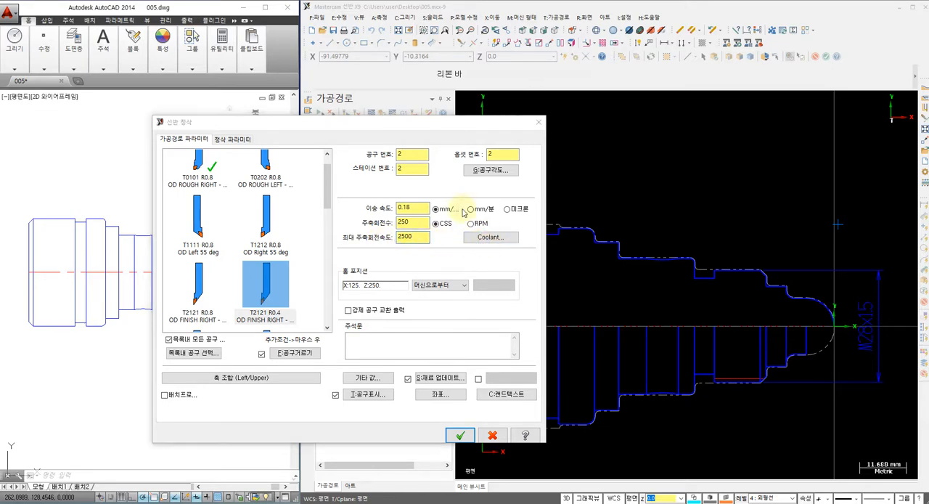
{"action": "left_click", "coordinate": [526, 202]}
{"action": "left_click", "coordinate": [537, 220]}
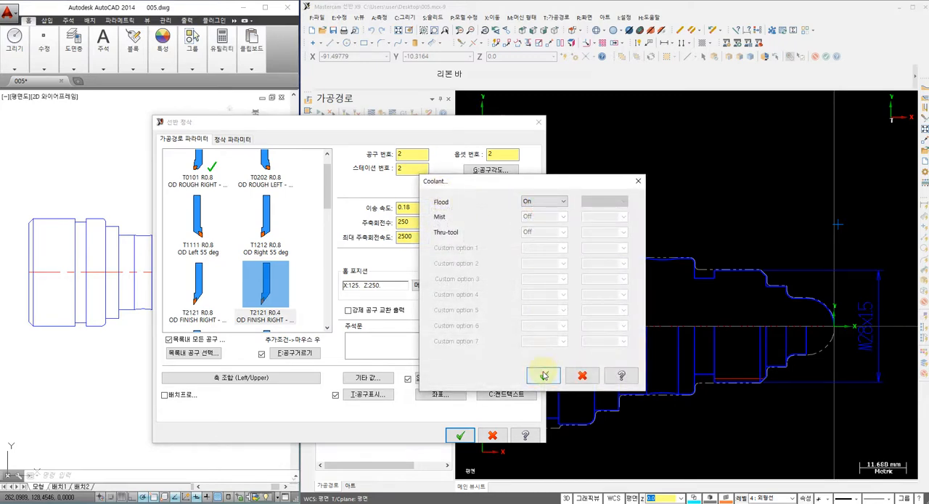
{"action": "left_click", "coordinate": [544, 375]}
Step: Generate the finishing toolpath with one pass, 0.0 stock in X and Z, and computer compensation to the right
{"action": "left_click", "coordinate": [232, 140]}
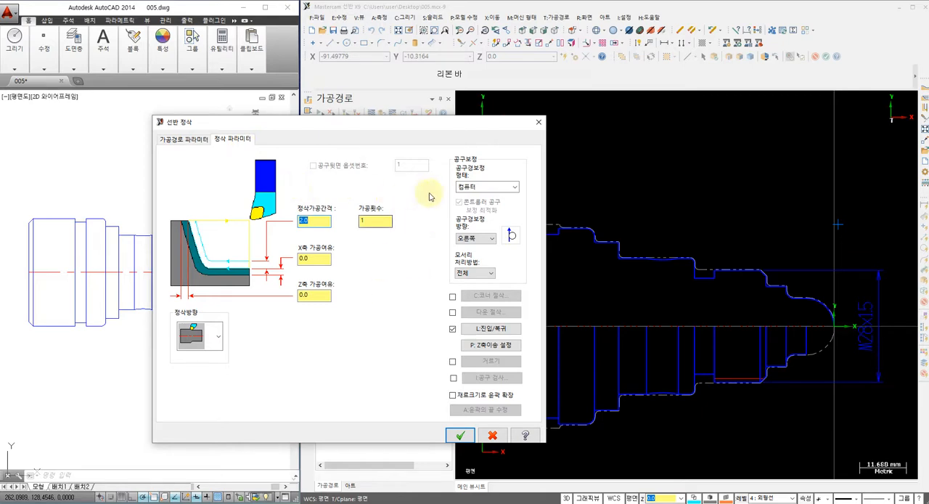
{"action": "left_click", "coordinate": [459, 436]}
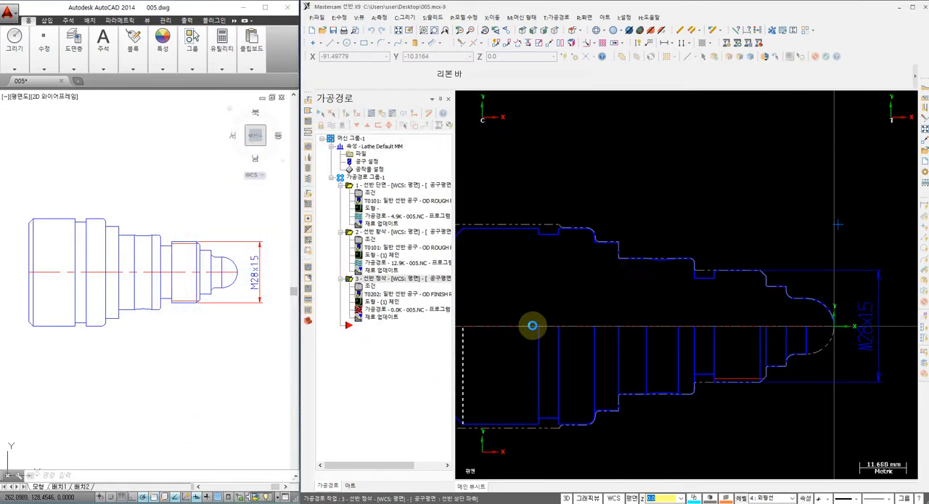
{"action": "scroll", "coordinate": [601, 232], "scroll_direction": "up", "scroll_amount": 2}
{"action": "scroll", "coordinate": [601, 232], "scroll_direction": "up", "scroll_amount": 1}
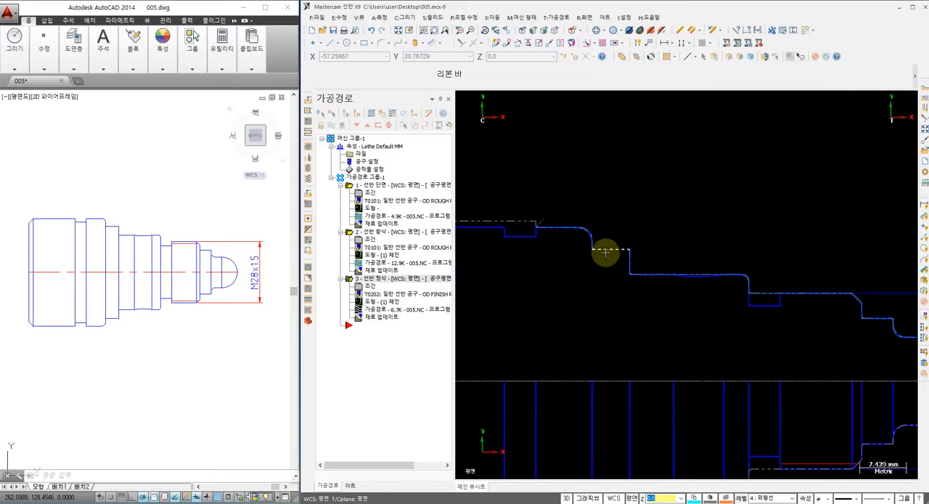
Step: Backplot the finishing toolpath and examine the leftover material at the fillet and the inside corners of the collar steps
{"action": "left_click", "coordinate": [370, 311]}
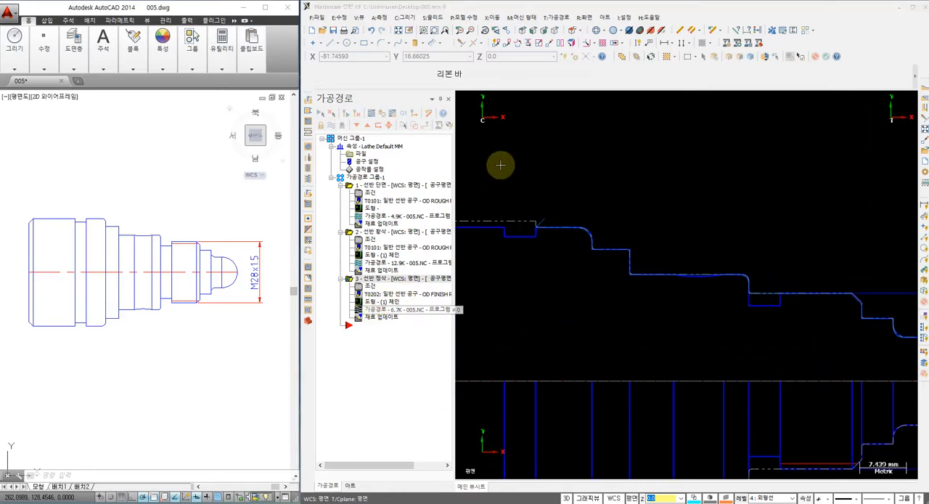
{"action": "left_click", "coordinate": [460, 99]}
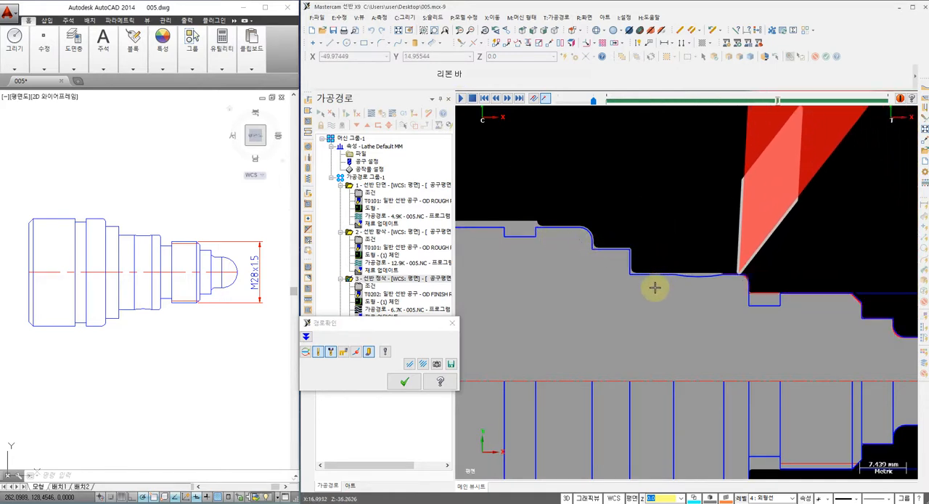
{"action": "scroll", "coordinate": [684, 276], "scroll_direction": "up", "scroll_amount": 2}
{"action": "scroll", "coordinate": [687, 278], "scroll_direction": "down", "scroll_amount": 2}
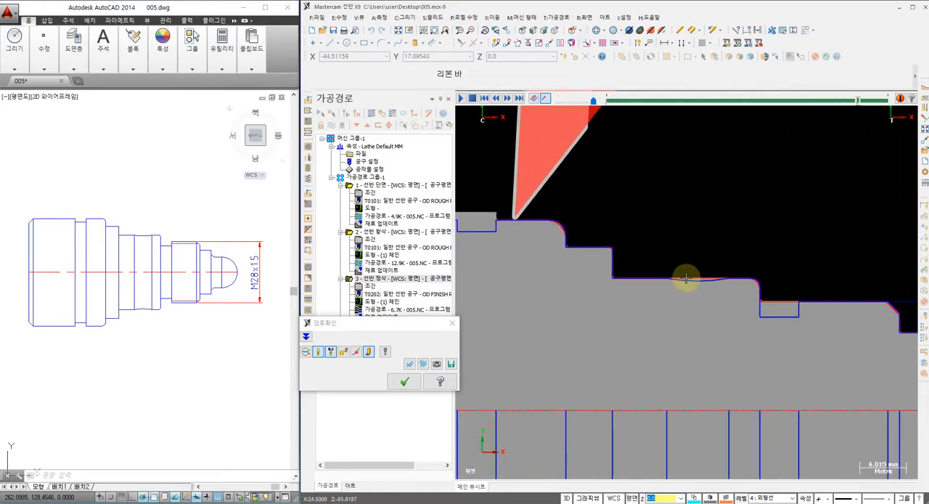
{"action": "scroll", "coordinate": [567, 264], "scroll_direction": "up", "scroll_amount": 1}
{"action": "scroll", "coordinate": [596, 253], "scroll_direction": "up", "scroll_amount": 5}
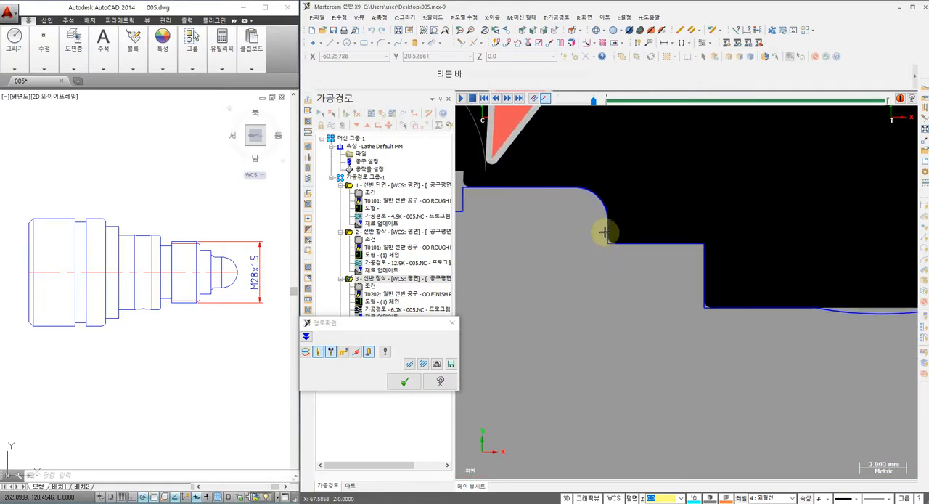
{"action": "scroll", "coordinate": [611, 241], "scroll_direction": "up", "scroll_amount": 2}
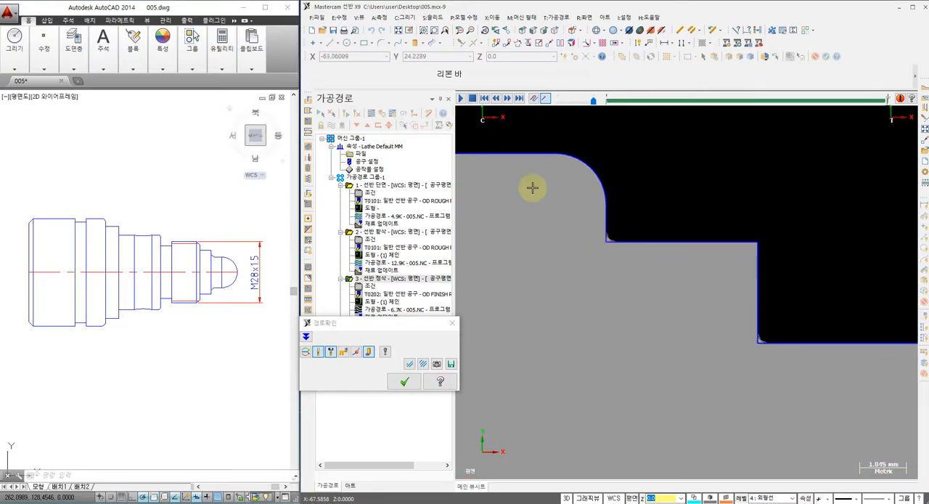
{"action": "scroll", "coordinate": [562, 231], "scroll_direction": "down", "scroll_amount": 3}
{"action": "scroll", "coordinate": [555, 237], "scroll_direction": "up", "scroll_amount": 2}
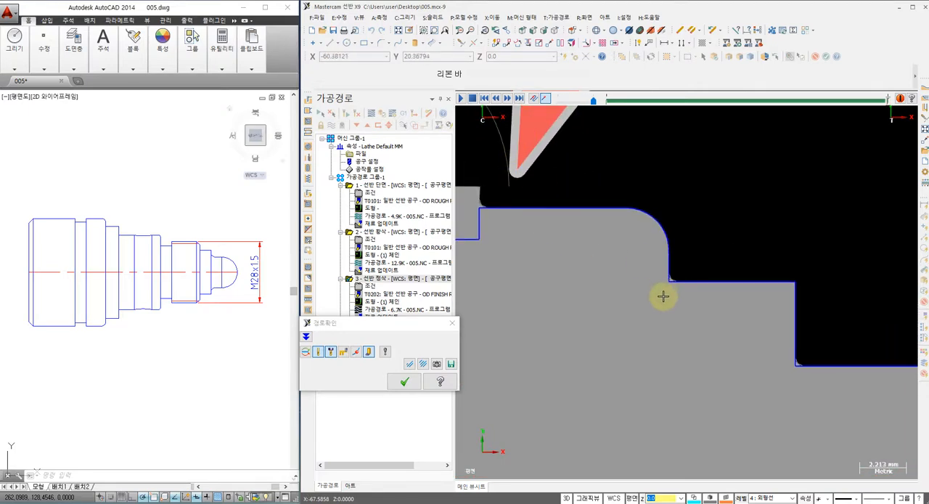
{"action": "scroll", "coordinate": [667, 276], "scroll_direction": "up", "scroll_amount": 2}
{"action": "scroll", "coordinate": [671, 277], "scroll_direction": "down", "scroll_amount": 1}
{"action": "middle_click_drag", "start_coordinate": [755, 402], "coordinate": [617, 331]}
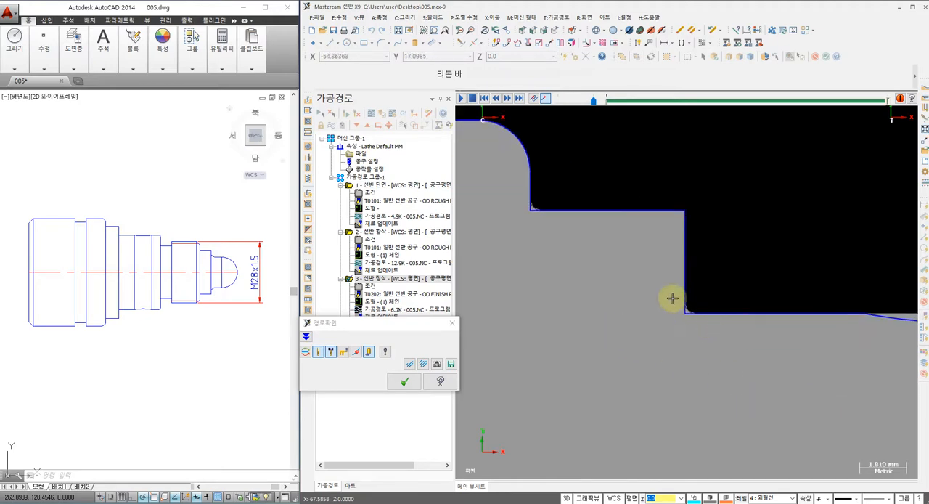
{"action": "middle_click_drag", "start_coordinate": [701, 294], "coordinate": [662, 295]}
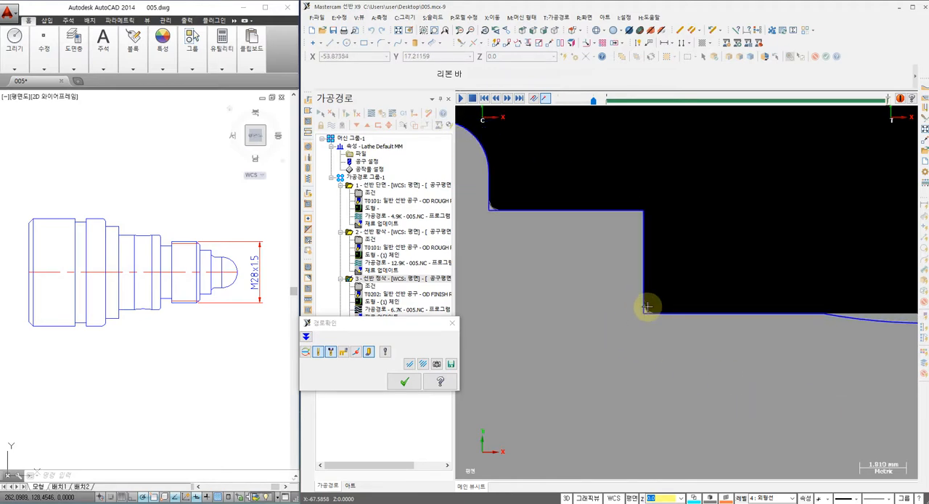
Step: Examine the simulated finish along the shallow concave arc, relief groove, chamfer and nose, and close the backplot
{"action": "scroll", "coordinate": [646, 306], "scroll_direction": "down", "scroll_amount": 1}
{"action": "scroll", "coordinate": [647, 308], "scroll_direction": "down", "scroll_amount": 1}
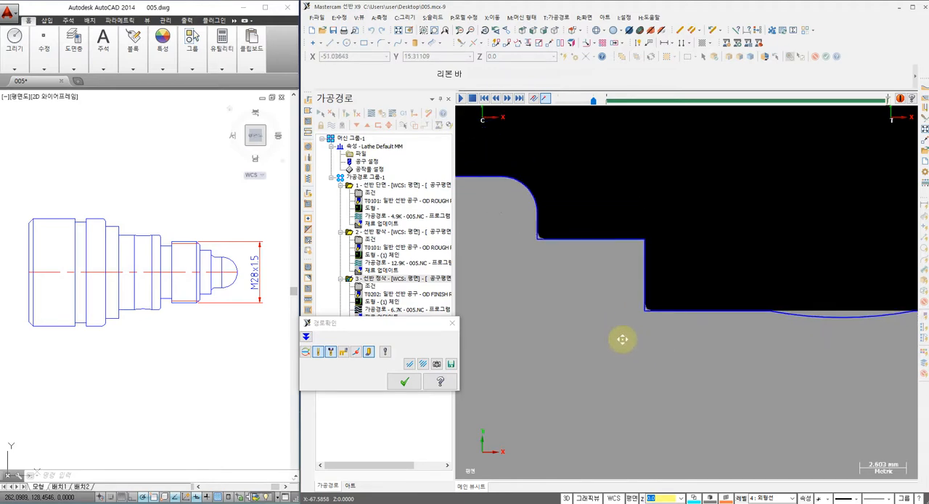
{"action": "middle_click_drag", "start_coordinate": [623, 338], "coordinate": [564, 333]}
{"action": "scroll", "coordinate": [695, 308], "scroll_direction": "up", "scroll_amount": 3}
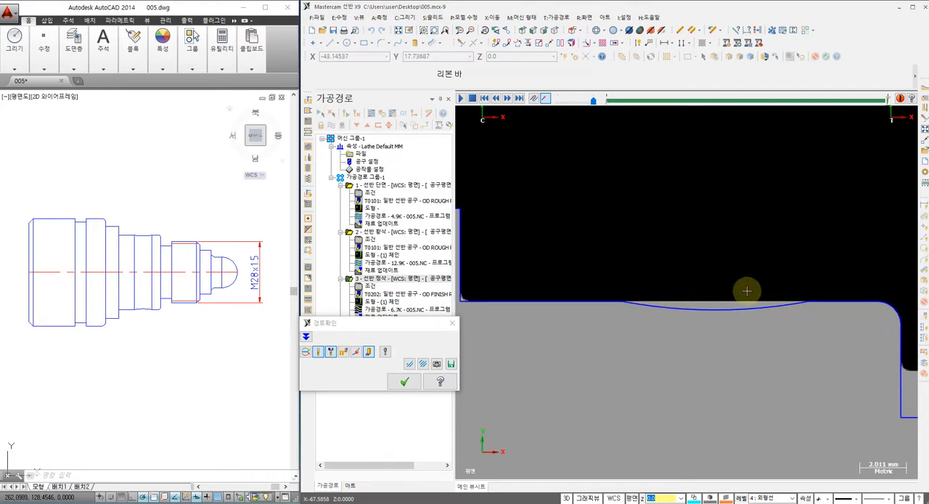
{"action": "scroll", "coordinate": [660, 302], "scroll_direction": "down", "scroll_amount": 2}
{"action": "middle_click_drag", "start_coordinate": [725, 370], "coordinate": [591, 347]}
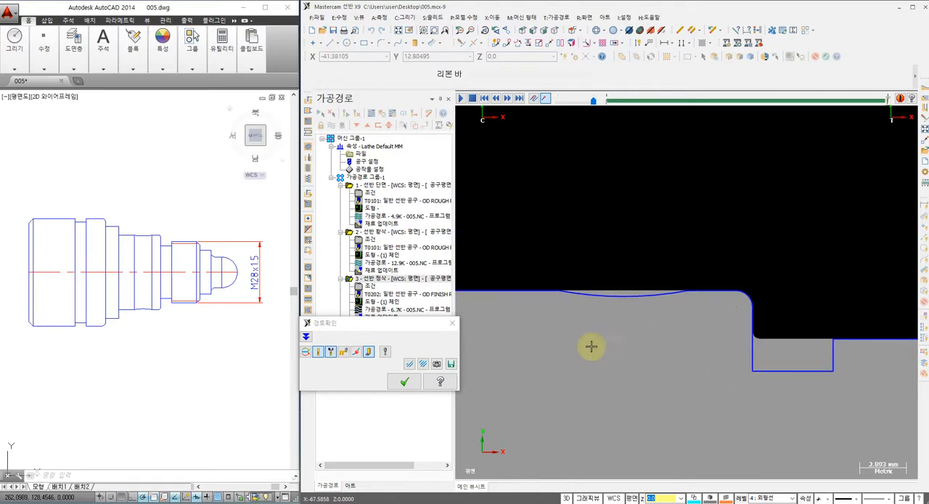
{"action": "scroll", "coordinate": [682, 332], "scroll_direction": "down", "scroll_amount": 2}
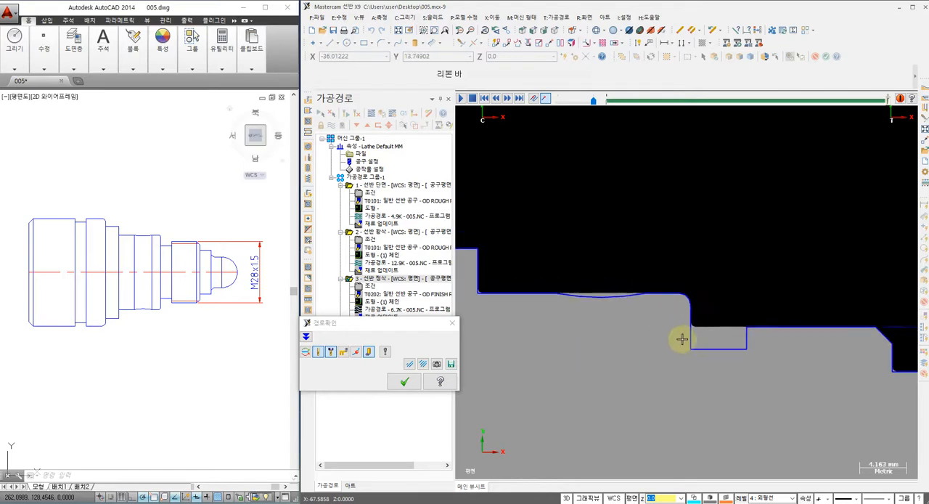
{"action": "scroll", "coordinate": [694, 350], "scroll_direction": "down", "scroll_amount": 1}
{"action": "middle_click_drag", "start_coordinate": [733, 378], "coordinate": [522, 312]}
{"action": "middle_click_drag", "start_coordinate": [614, 354], "coordinate": [697, 355]}
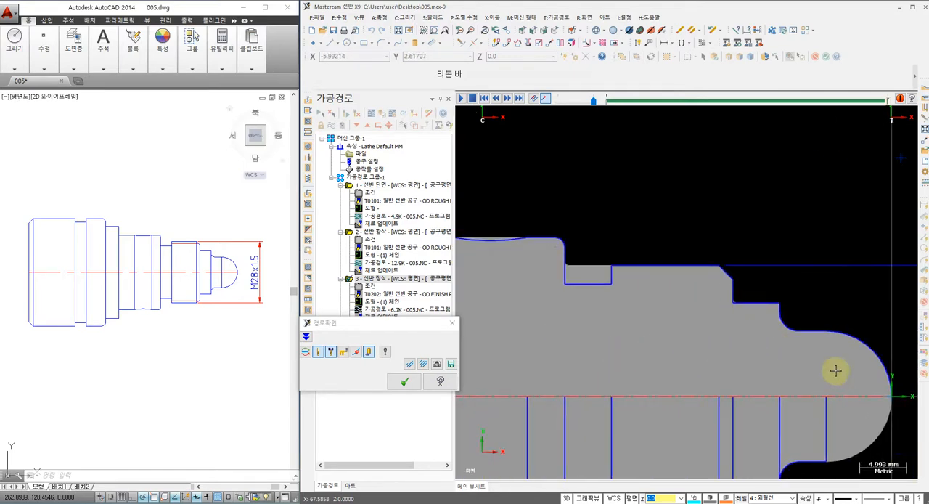
{"action": "scroll", "coordinate": [835, 370], "scroll_direction": "up", "scroll_amount": 2}
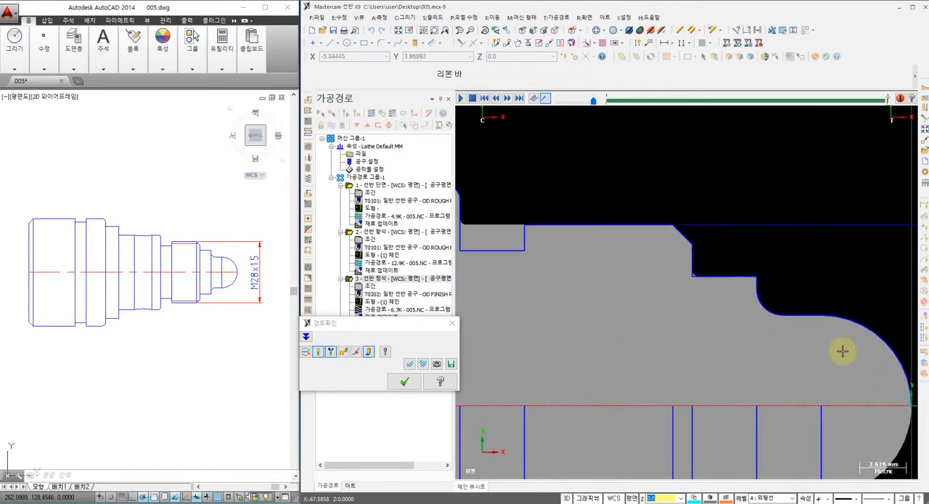
{"action": "left_click", "coordinate": [404, 385]}
Step: Start another lathe finish toolpath and partially chain only the shallow concave arc on the middle diameter
{"action": "scroll", "coordinate": [690, 314], "scroll_direction": "down", "scroll_amount": 3}
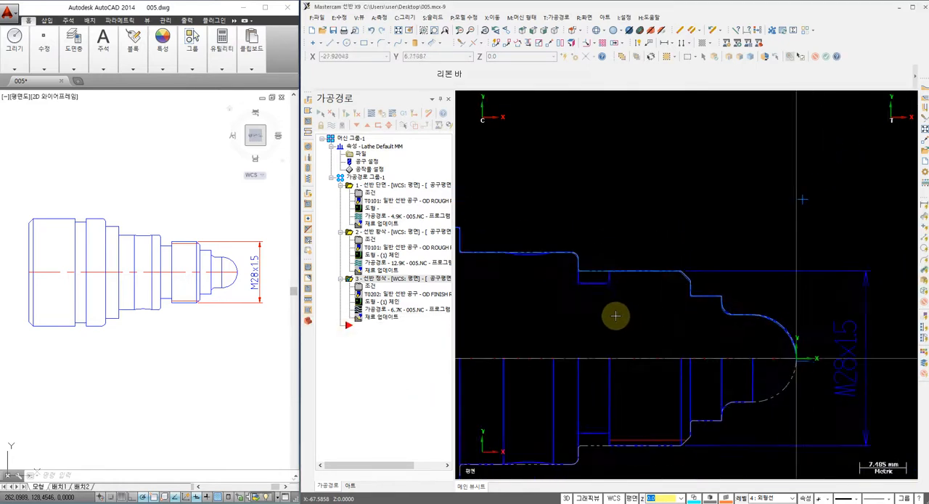
{"action": "middle_click_drag", "start_coordinate": [616, 316], "coordinate": [677, 319]}
{"action": "scroll", "coordinate": [585, 250], "scroll_direction": "up", "scroll_amount": 2}
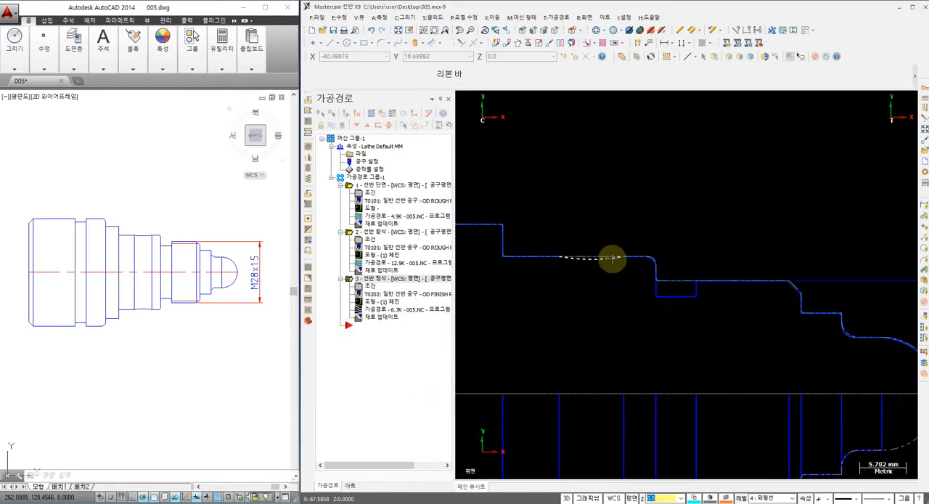
{"action": "left_click", "coordinate": [562, 22]}
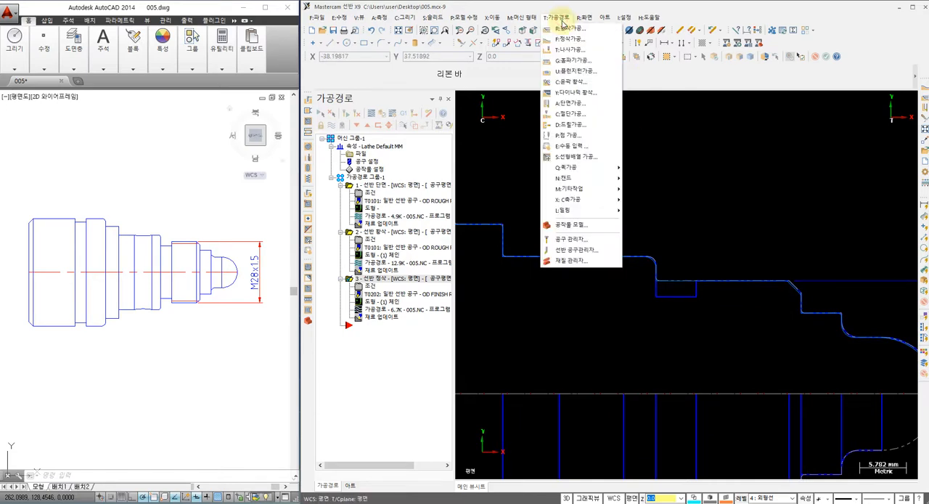
{"action": "left_click", "coordinate": [564, 39]}
{"action": "scroll", "coordinate": [559, 284], "scroll_direction": "up", "scroll_amount": 3}
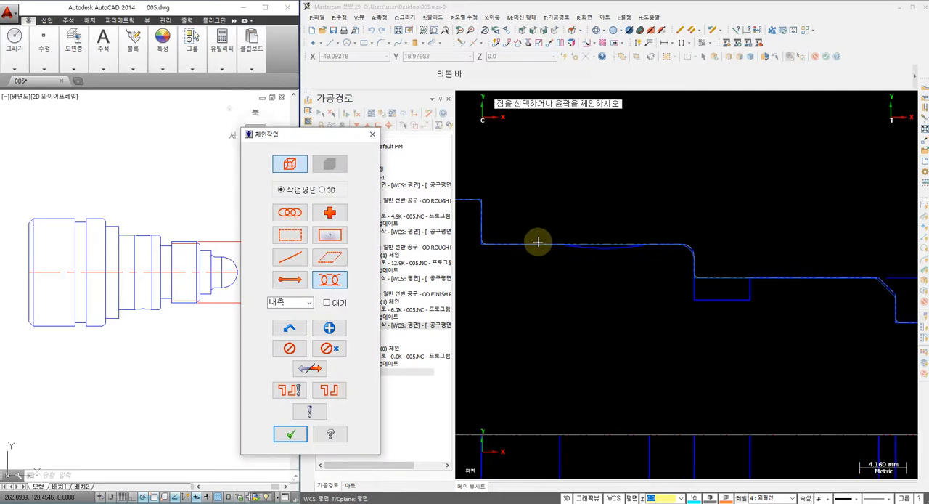
{"action": "left_click", "coordinate": [636, 249]}
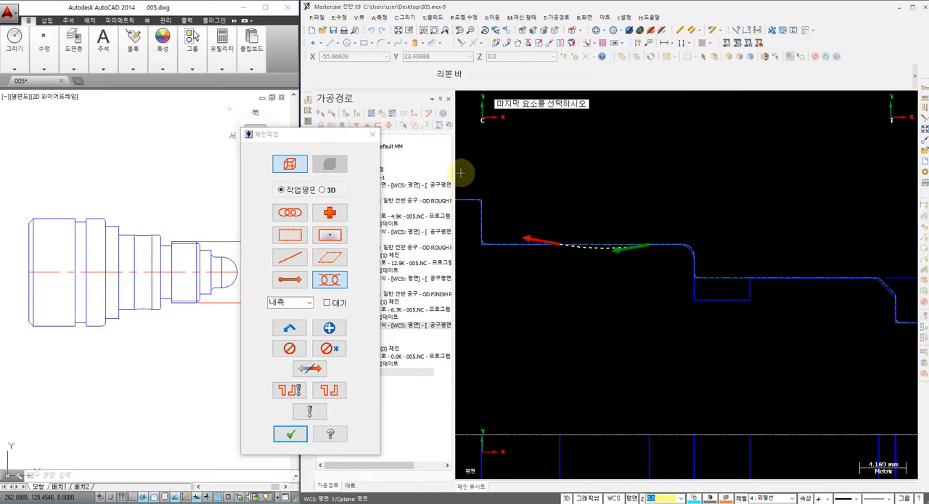
{"action": "left_click", "coordinate": [290, 433]}
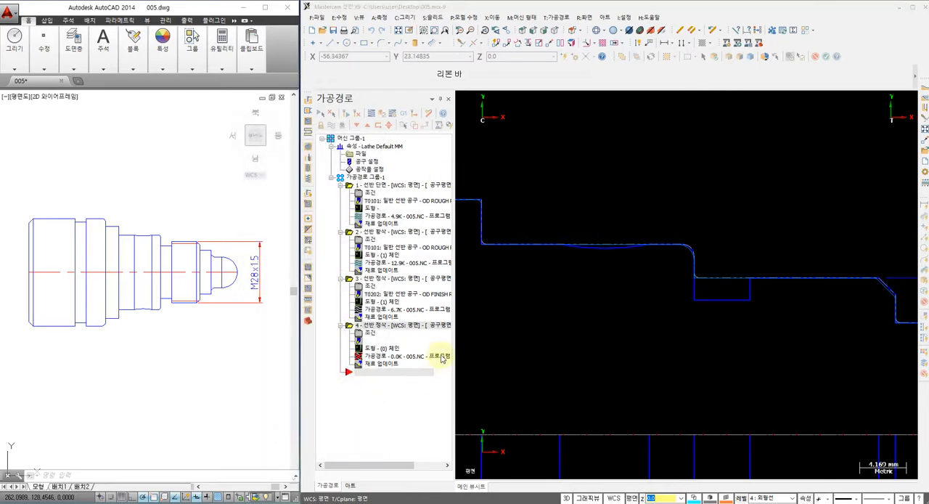
Step: Select the T0202 R0.4 OD FINISH RIGHT tool and set feed rate 0.18, CSS speed 250 and flood coolant on
{"action": "left_click", "coordinate": [210, 267]}
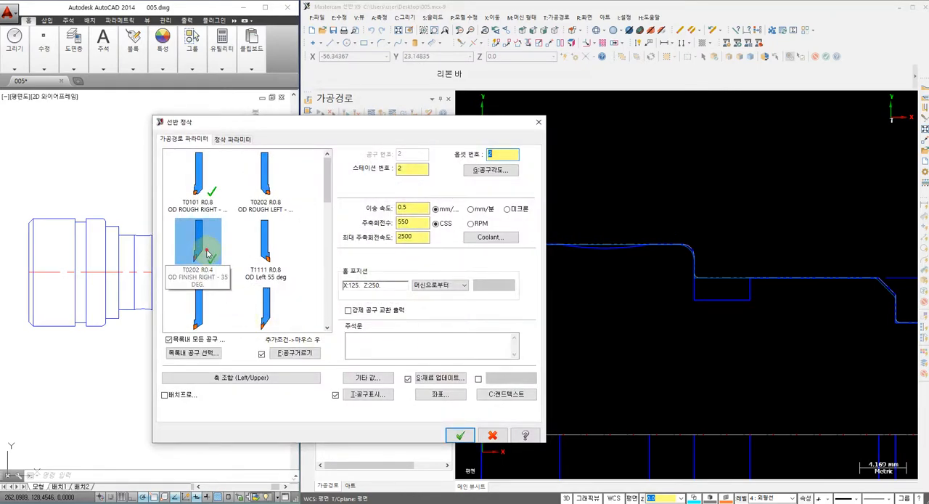
{"action": "left_click", "coordinate": [418, 208]}
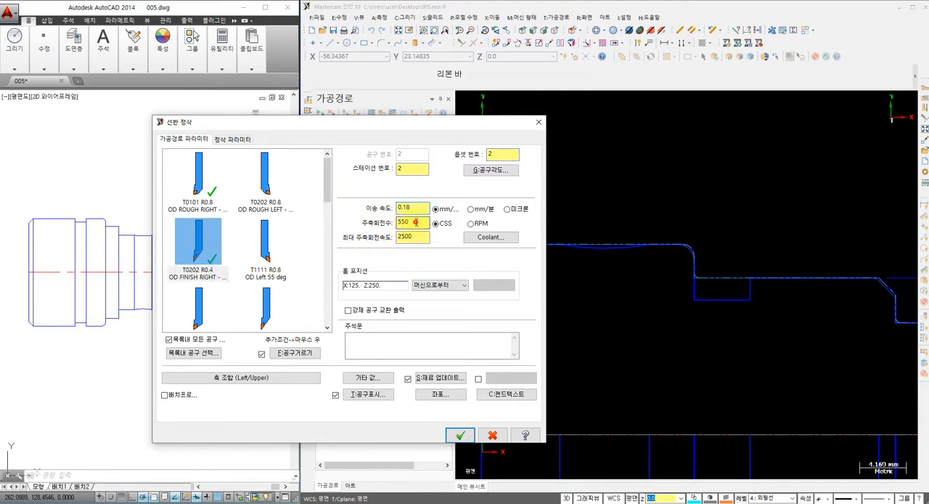
{"action": "double_click", "coordinate": [416, 222]}
{"action": "type", "text": "25"}
{"action": "left_click", "coordinate": [487, 239]}
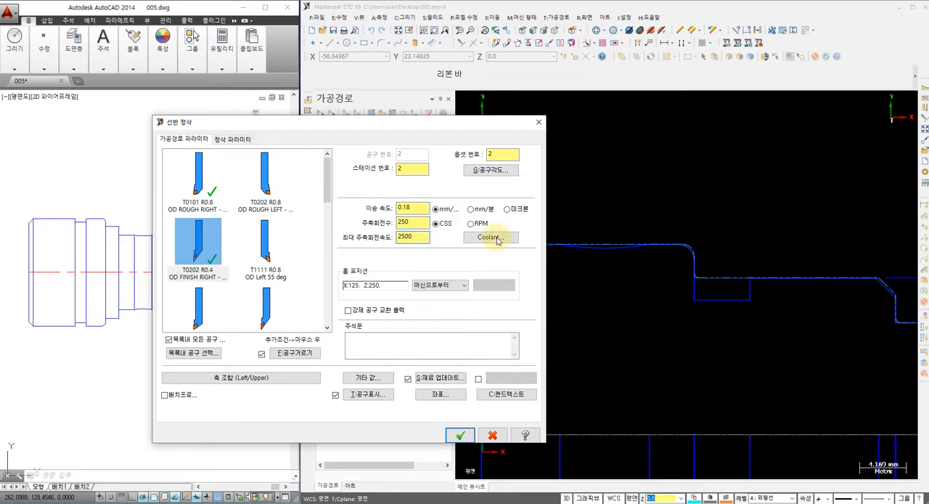
{"action": "left_click", "coordinate": [547, 203]}
{"action": "left_click", "coordinate": [547, 211]}
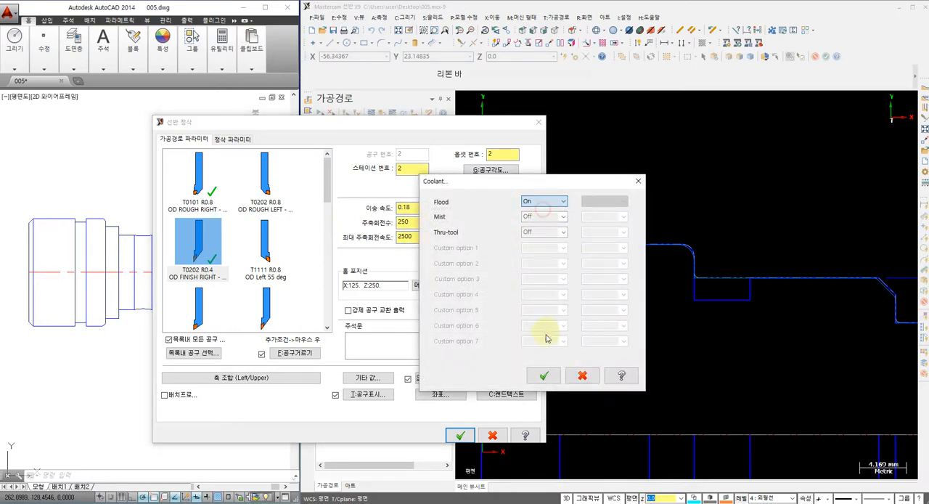
{"action": "left_click", "coordinate": [544, 376]}
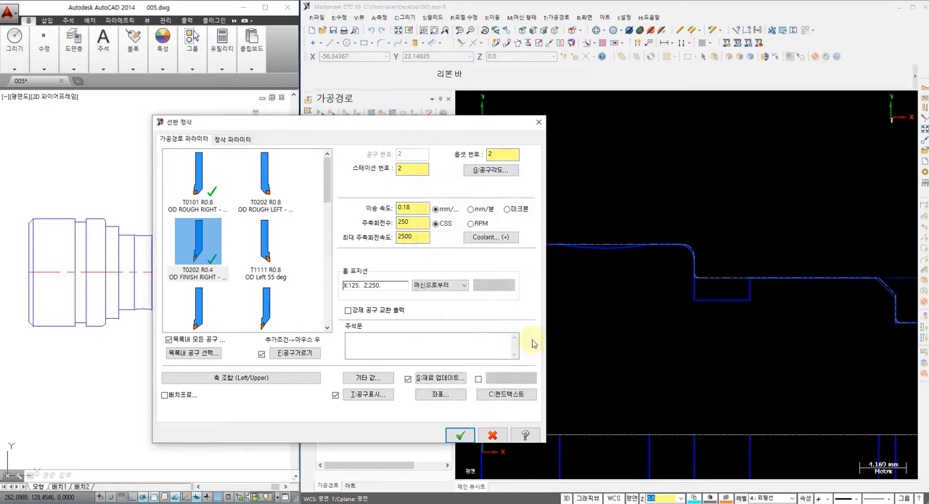
Step: Set the finish plunge parameters to the second cutting-entry type, with 0.0 front and 3.0 back clearance angles
{"action": "left_click", "coordinate": [231, 141]}
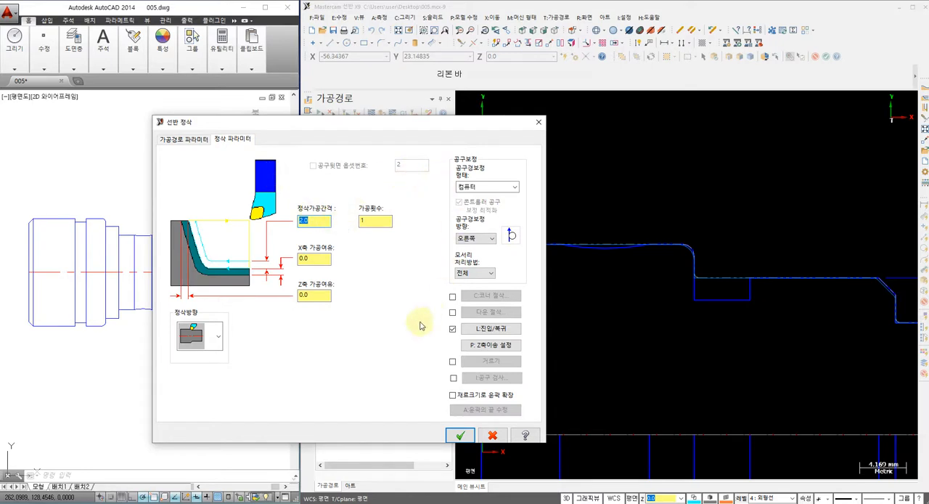
{"action": "left_click", "coordinate": [492, 347]}
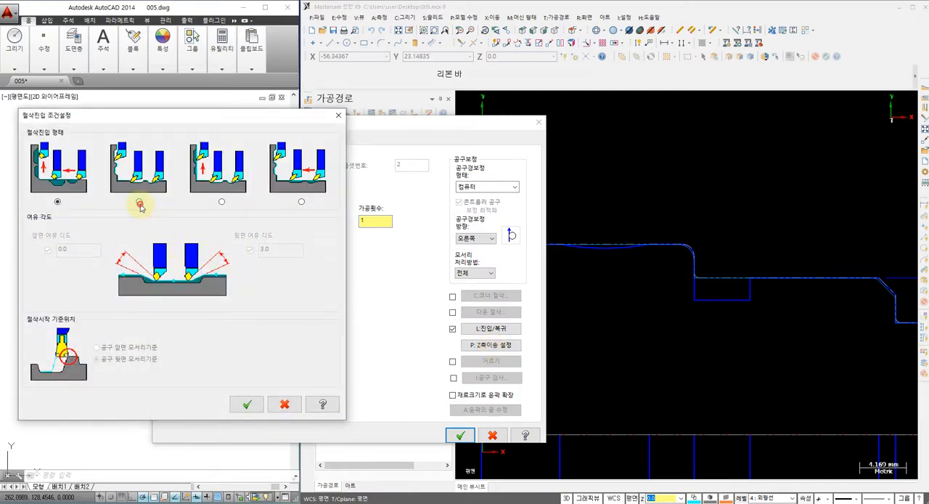
{"action": "left_click", "coordinate": [140, 203]}
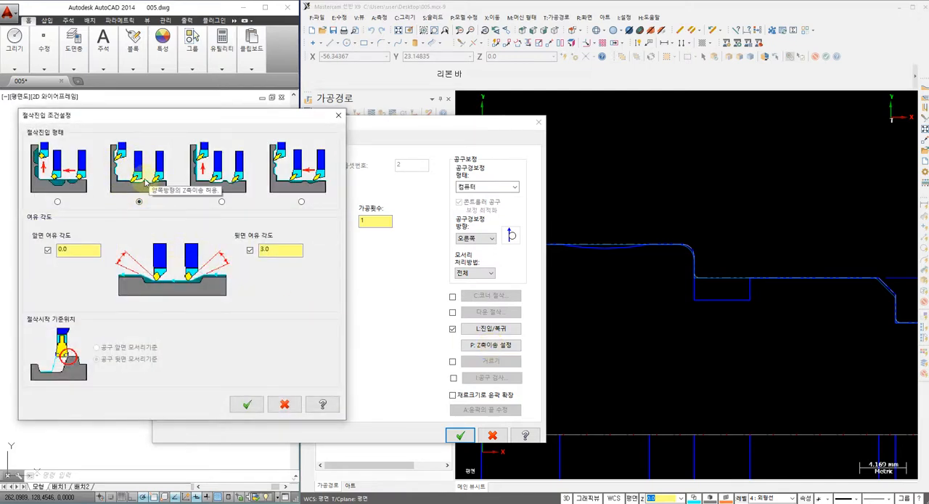
{"action": "left_click", "coordinate": [246, 404]}
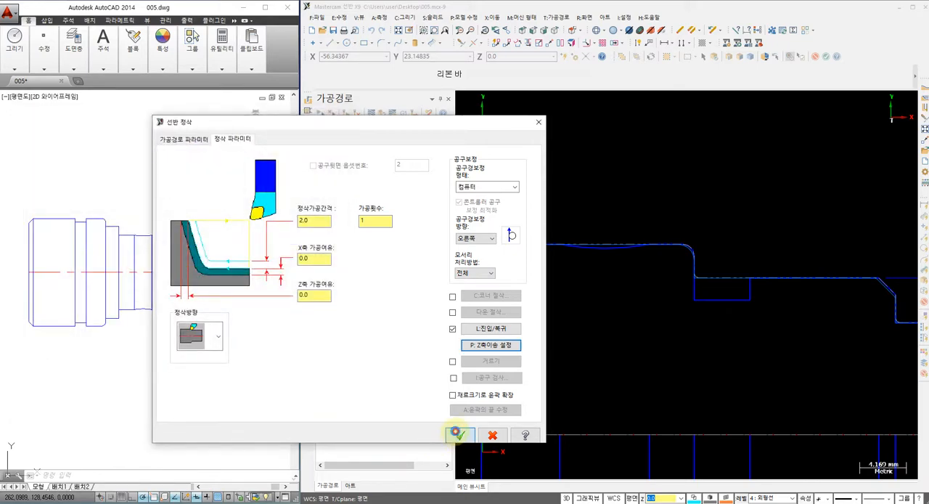
Step: Try to generate the concave-arc finishing toolpath, quit its generation and save the operation
{"action": "left_click", "coordinate": [456, 434]}
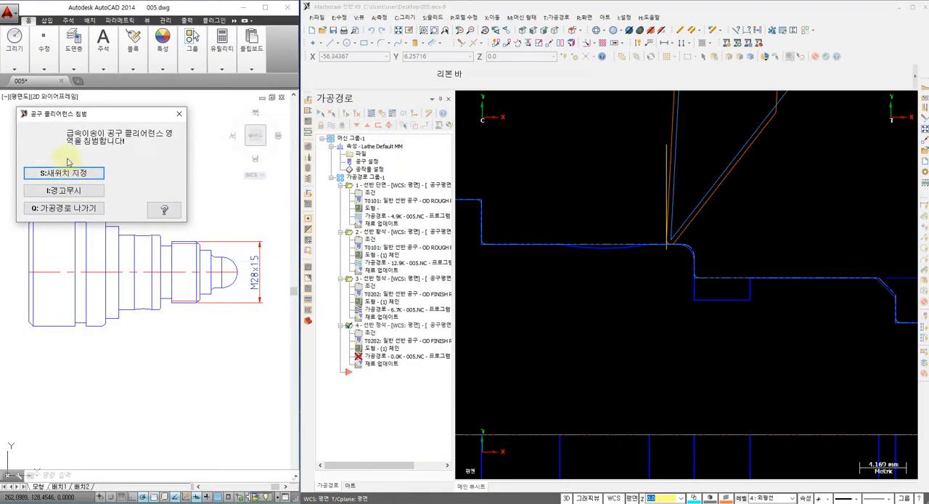
{"action": "left_click", "coordinate": [66, 208]}
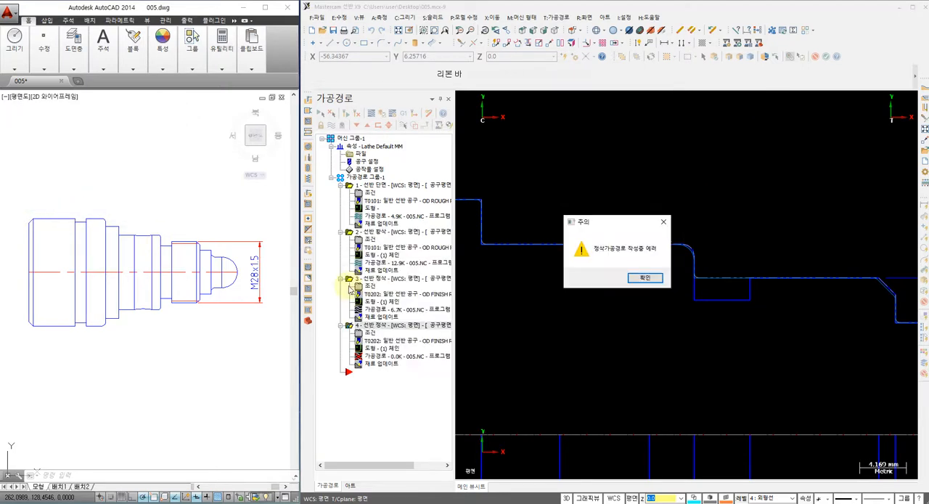
{"action": "left_click", "coordinate": [650, 280]}
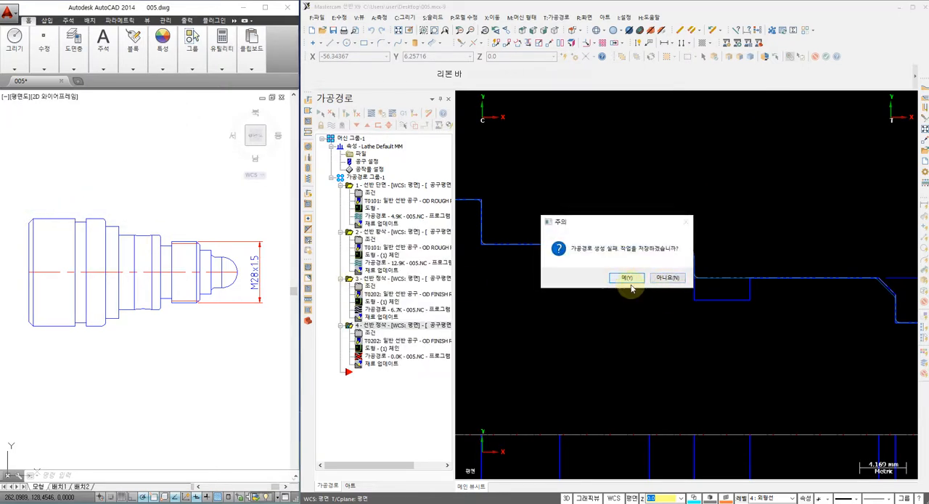
{"action": "left_click", "coordinate": [622, 279]}
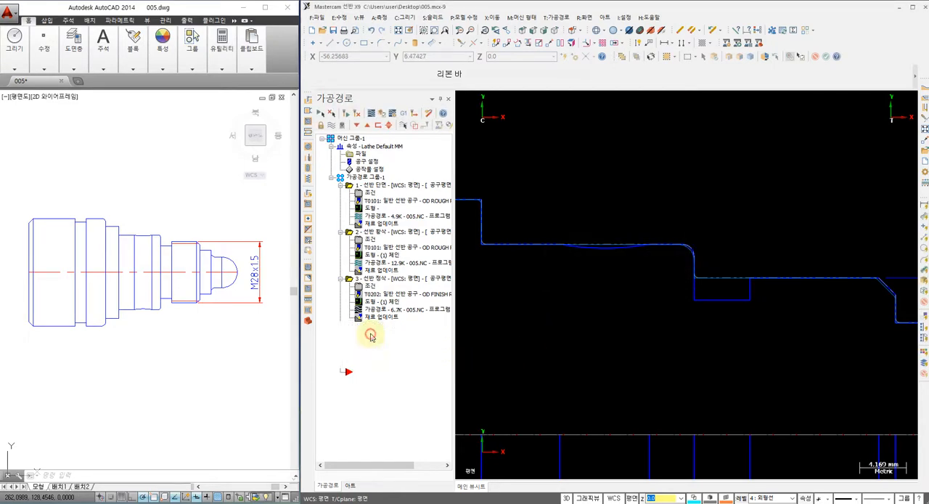
Step: Reopen the parameters of the concave-arc finishing operation and review its plunge settings
{"action": "left_click", "coordinate": [371, 333]}
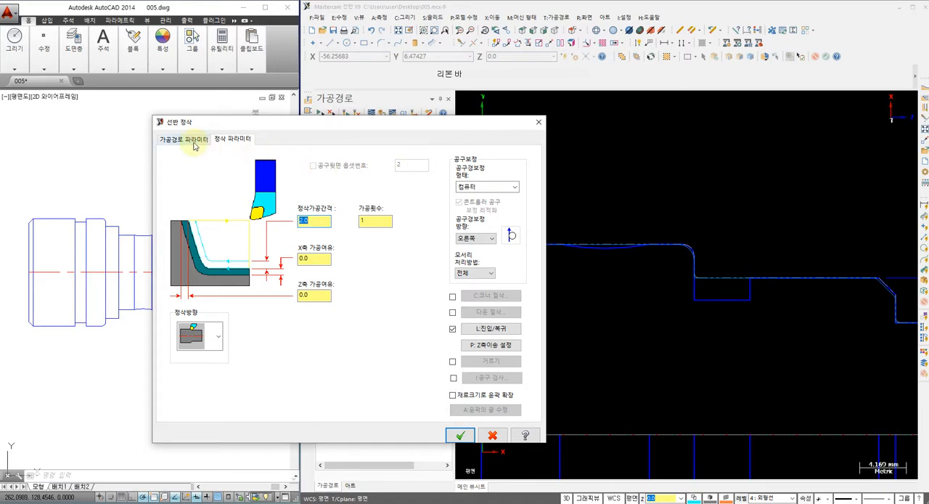
{"action": "left_click", "coordinate": [190, 141]}
{"action": "left_click", "coordinate": [230, 138]}
{"action": "left_click", "coordinate": [482, 346]}
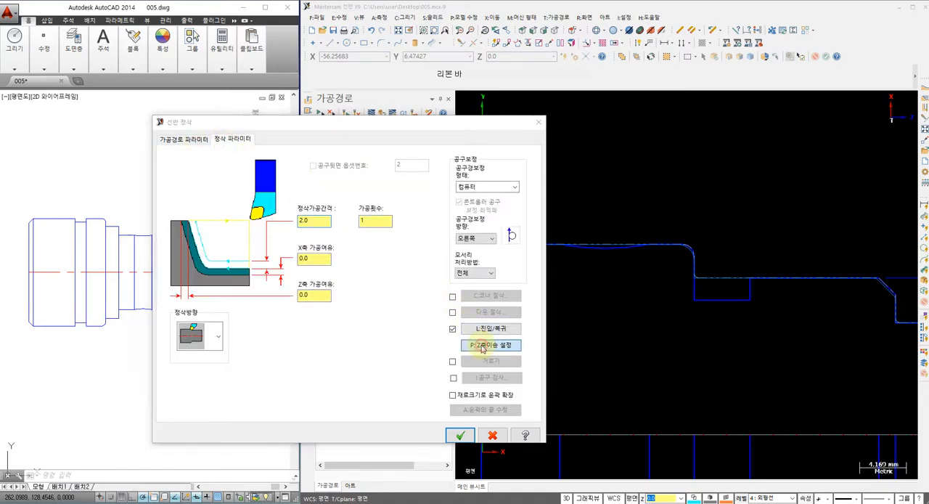
{"action": "left_click", "coordinate": [251, 404]}
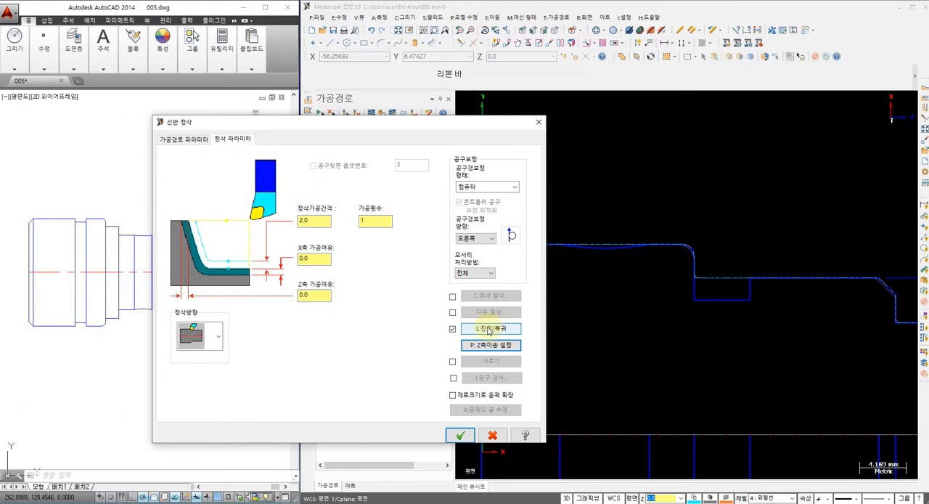
Step: Set the lead-in and lead-out vectors of the concave-arc finish operation to tangent and regenerate its toolpath
{"action": "left_click", "coordinate": [490, 329]}
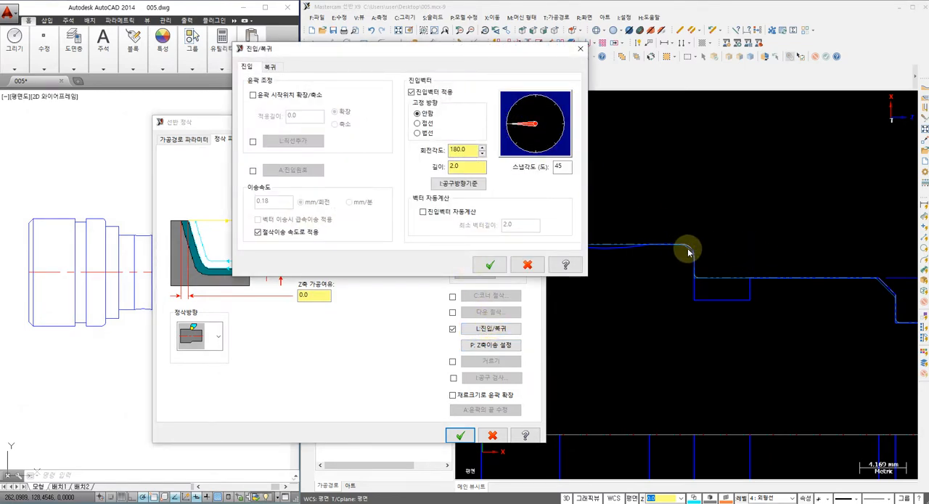
{"action": "left_click", "coordinate": [417, 123]}
{"action": "left_click", "coordinate": [269, 67]}
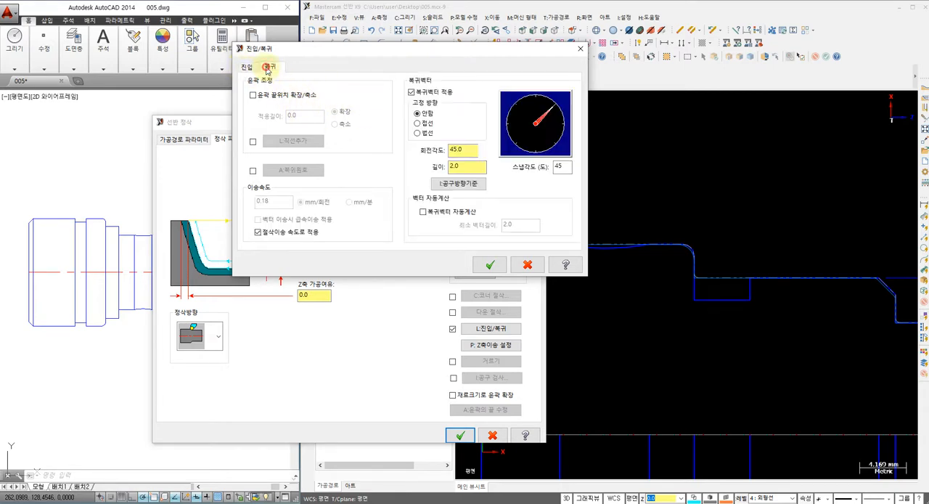
{"action": "left_click", "coordinate": [418, 123]}
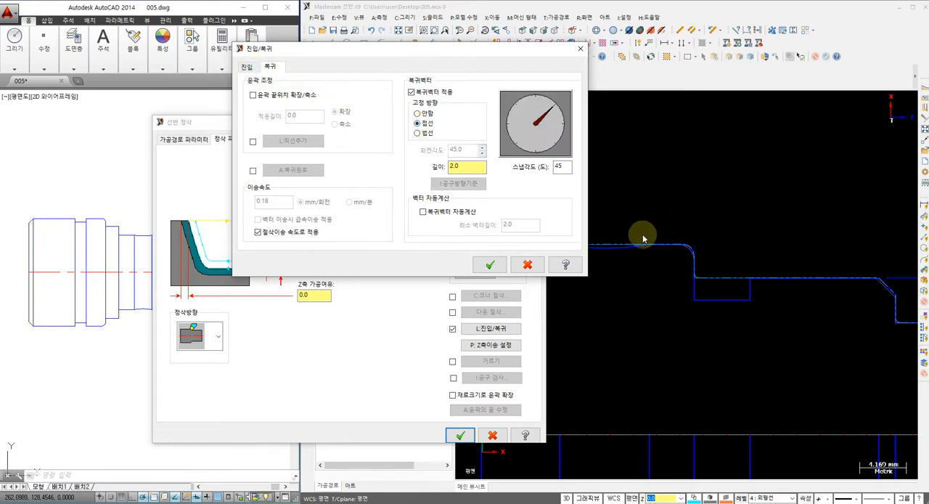
{"action": "left_click", "coordinate": [485, 266]}
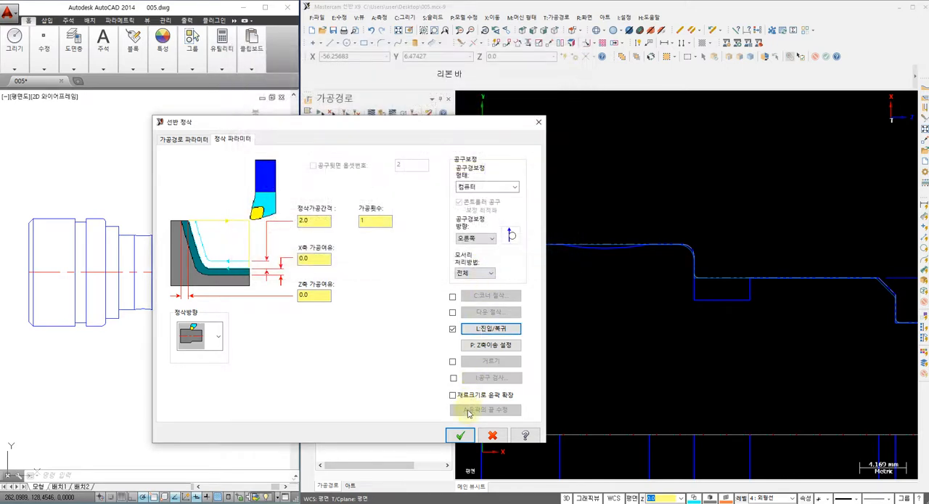
{"action": "left_click", "coordinate": [460, 435]}
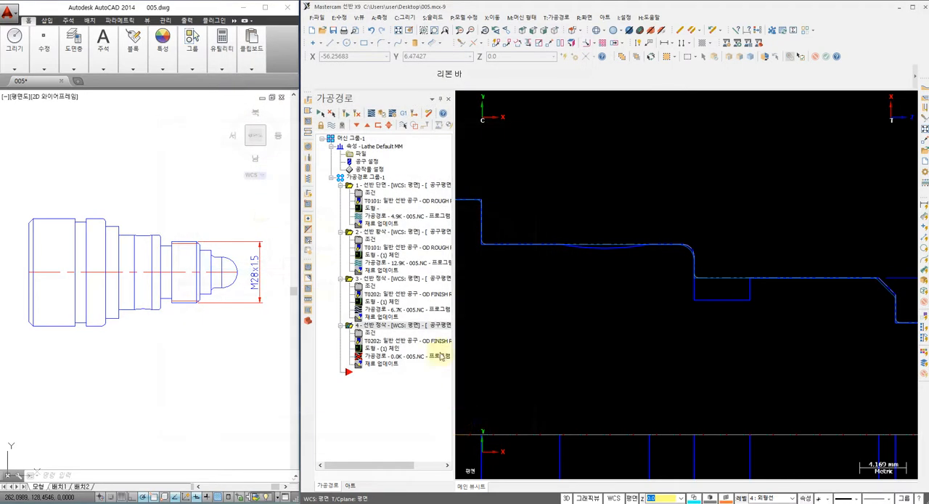
{"action": "left_click", "coordinate": [357, 114]}
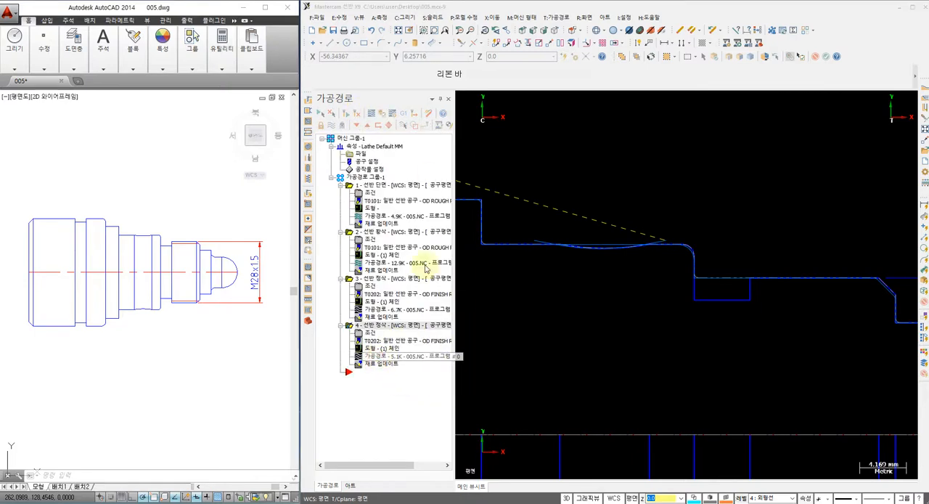
Step: Backplot the concave-arc finishing toolpath to check the tool motion, and hide its toolpath display
{"action": "left_click", "coordinate": [461, 99]}
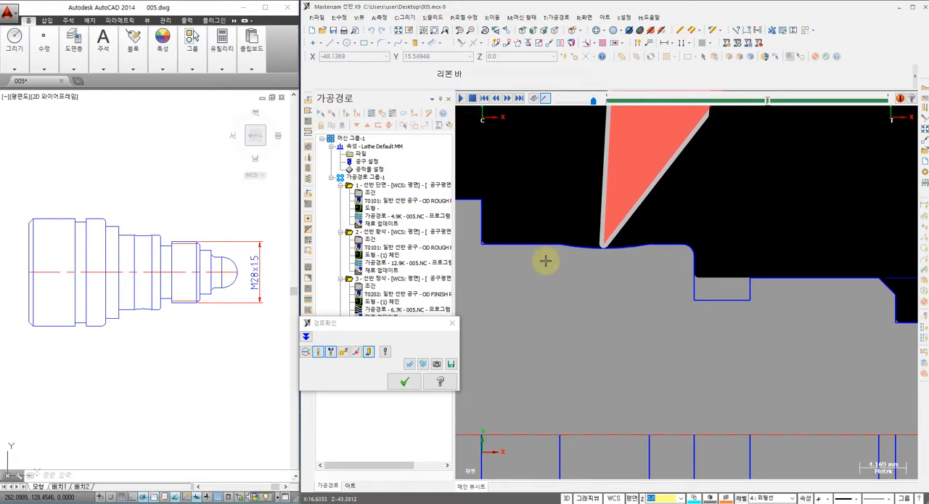
{"action": "left_click", "coordinate": [405, 382]}
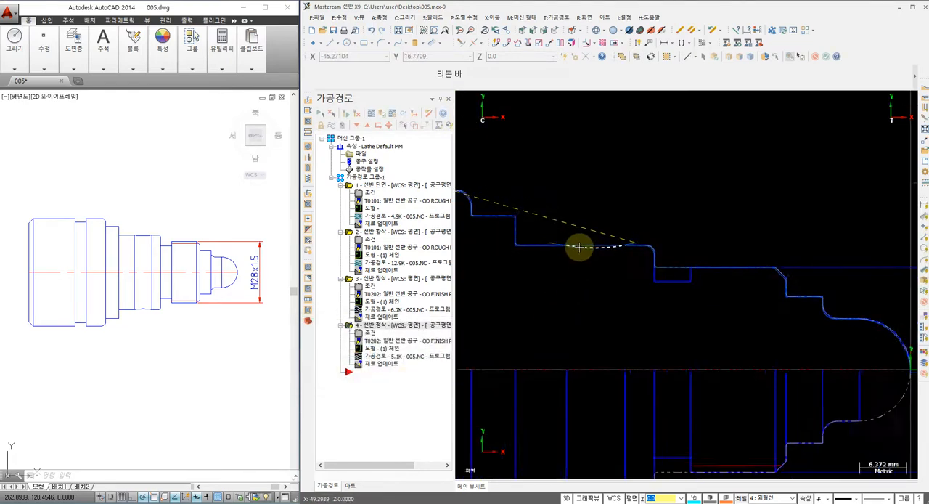
{"action": "scroll", "coordinate": [581, 247], "scroll_direction": "down", "scroll_amount": 1}
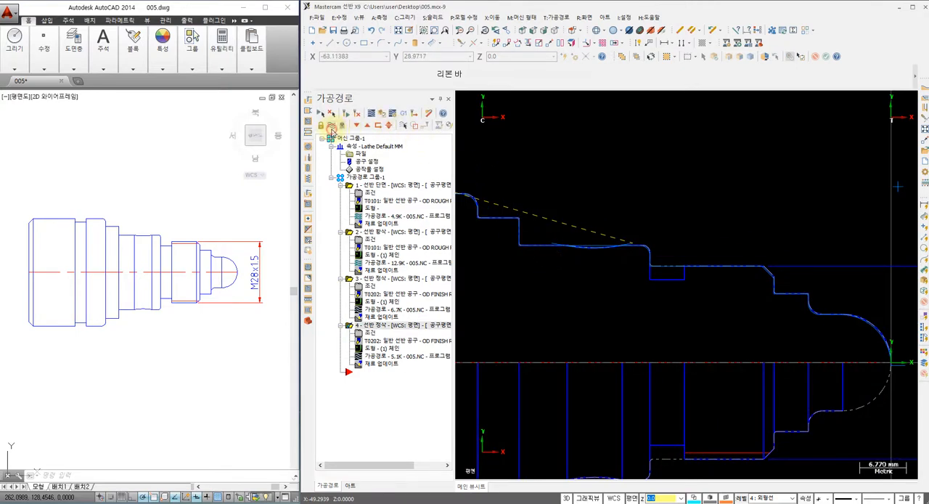
{"action": "scroll", "coordinate": [640, 226], "scroll_direction": "up", "scroll_amount": 1}
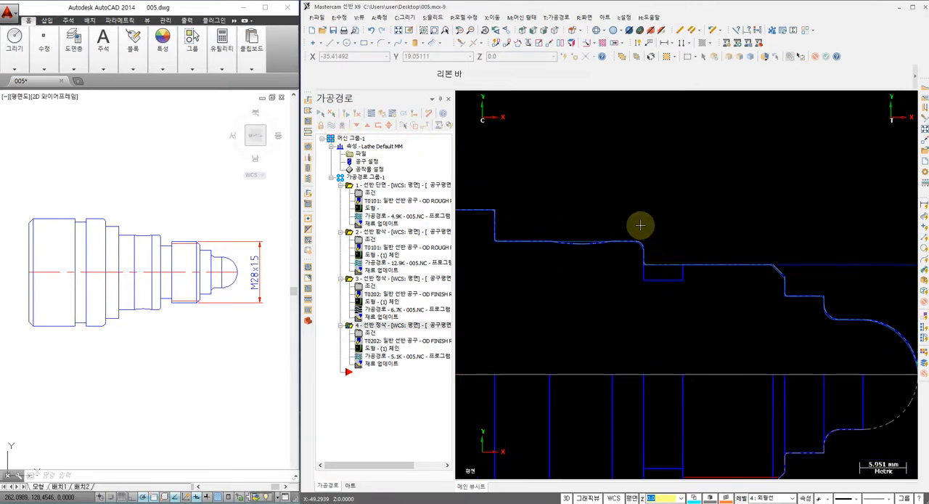
Step: Start a chain-defined lathe groove toolpath and partially chain the rectangular relief groove between the M28x1.5 thread and the filleted shoulder
{"action": "left_click", "coordinate": [560, 16]}
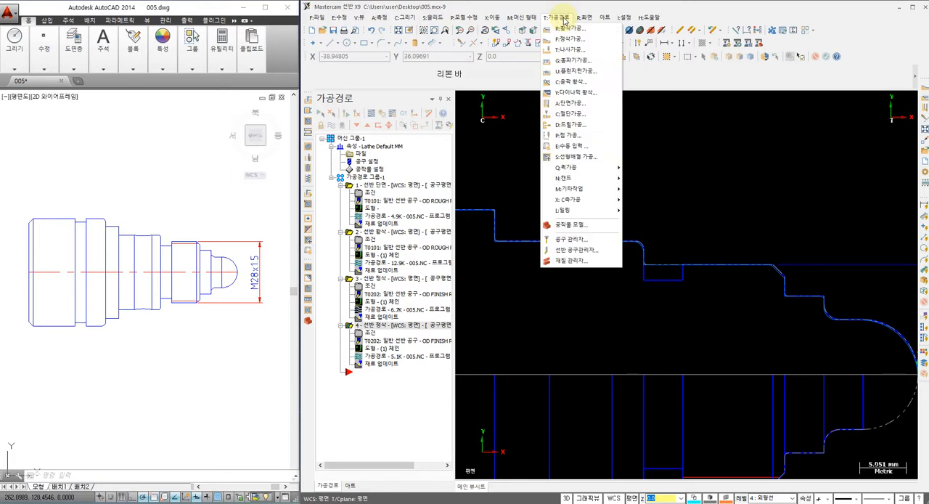
{"action": "left_click", "coordinate": [568, 61]}
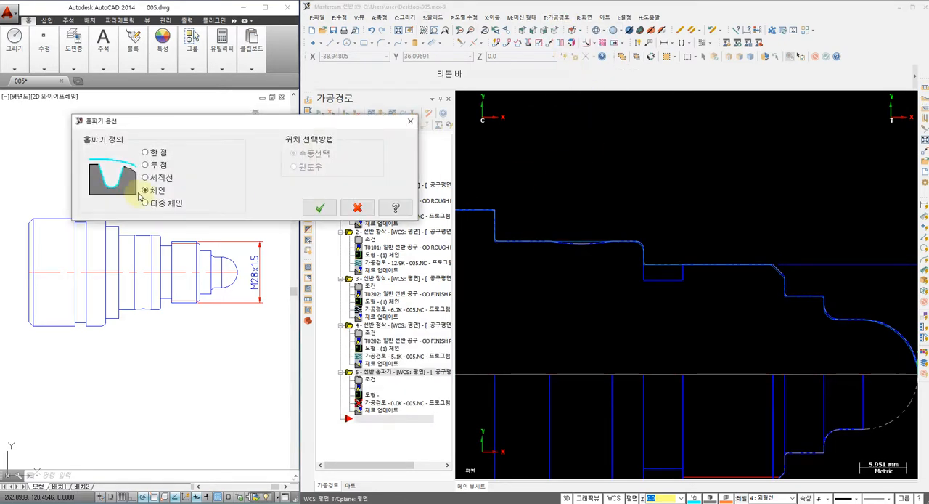
{"action": "left_click", "coordinate": [320, 208]}
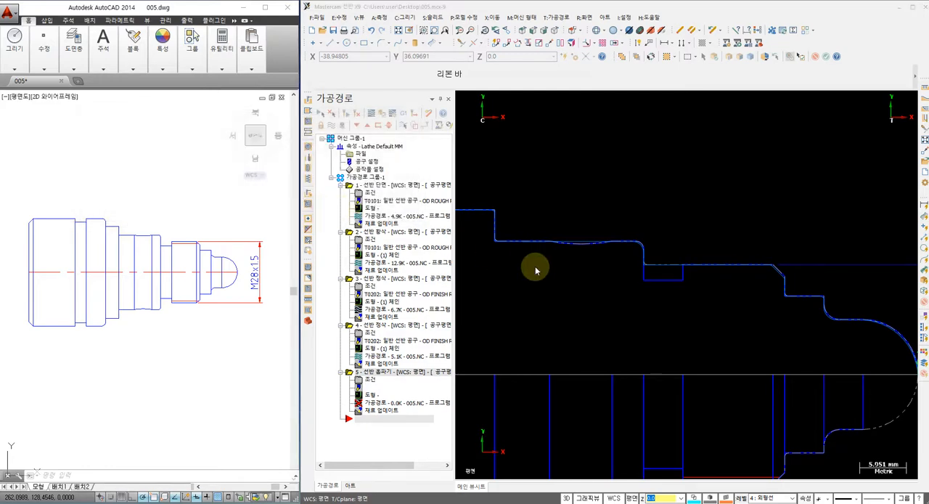
{"action": "scroll", "coordinate": [688, 265], "scroll_direction": "up", "scroll_amount": 2}
{"action": "scroll", "coordinate": [687, 266], "scroll_direction": "up", "scroll_amount": 1}
{"action": "left_click", "coordinate": [687, 266]}
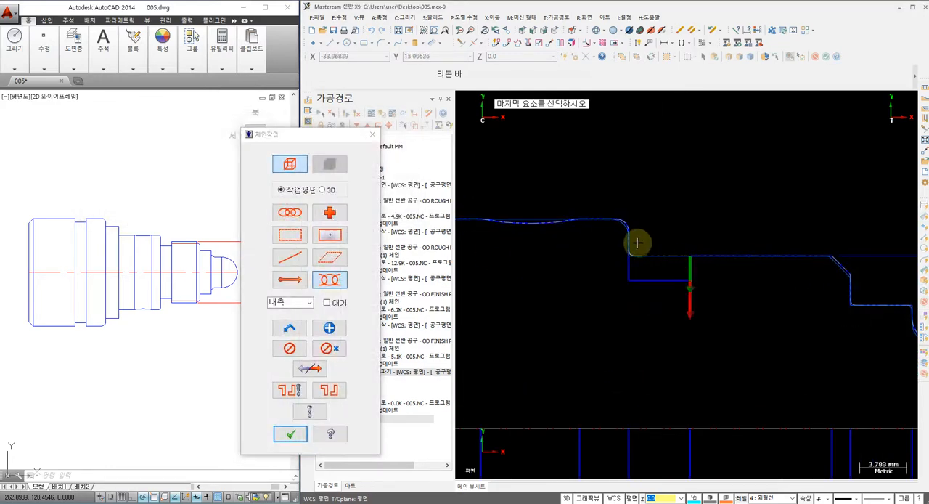
{"action": "left_click", "coordinate": [630, 240]}
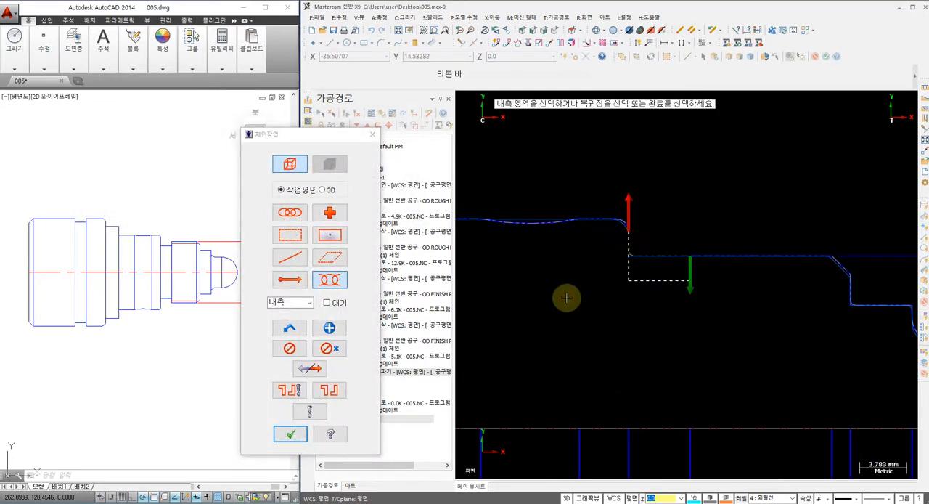
{"action": "left_click", "coordinate": [290, 433]}
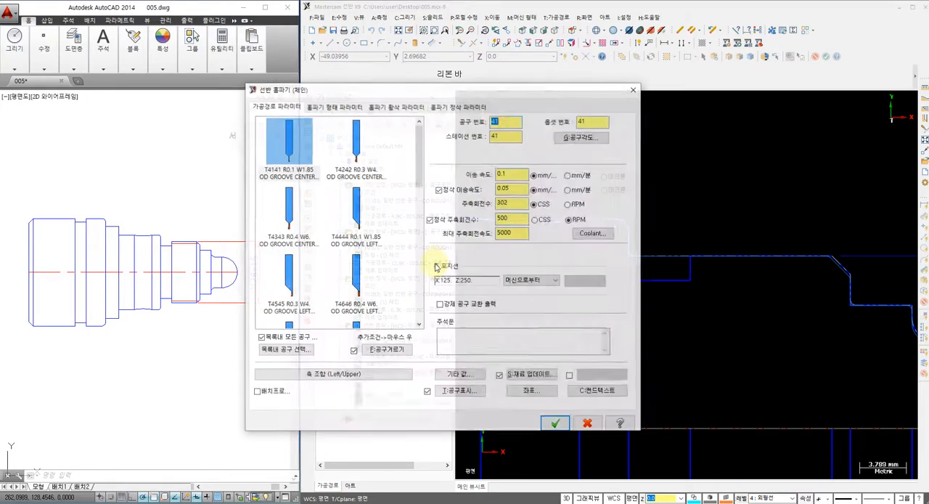
Step: Select the T4747 OD GROOVE RIGHT - NARROW tool and change its insert width to 3 mm
{"action": "scroll", "coordinate": [421, 174], "scroll_direction": "down", "scroll_amount": 2}
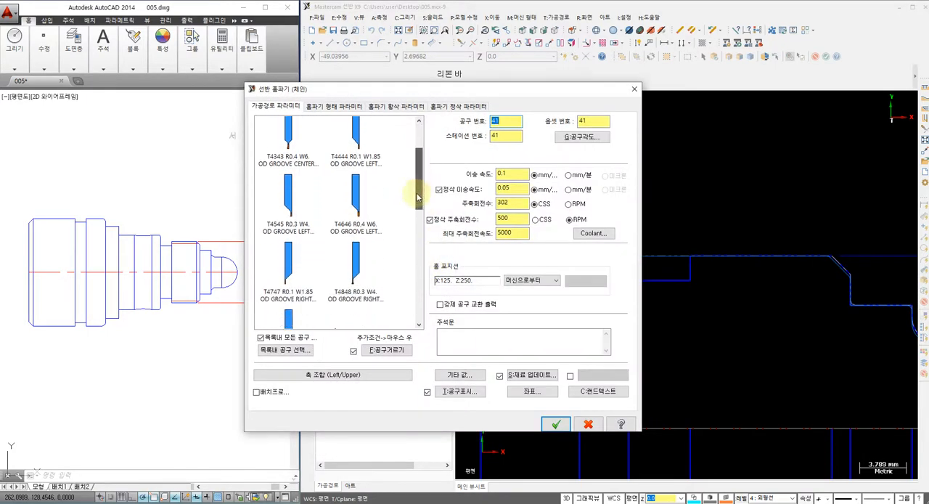
{"action": "left_click", "coordinate": [284, 270]}
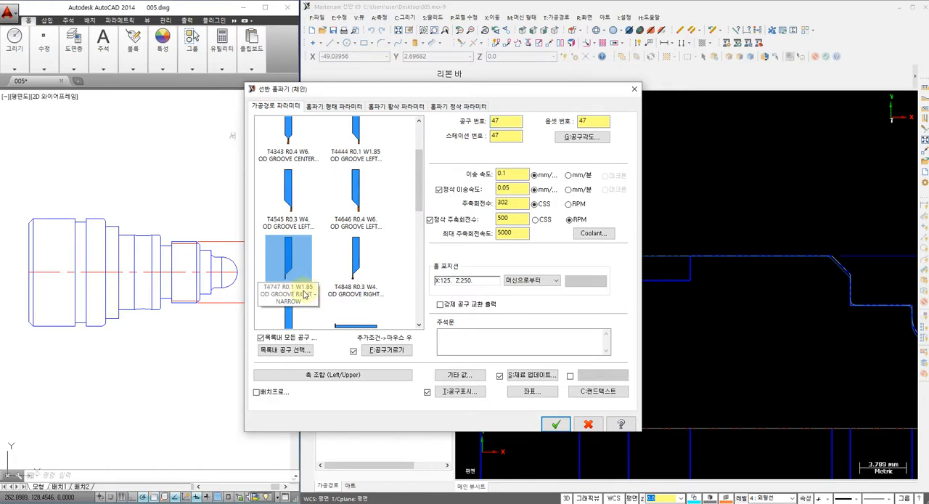
{"action": "double_click", "coordinate": [290, 260]}
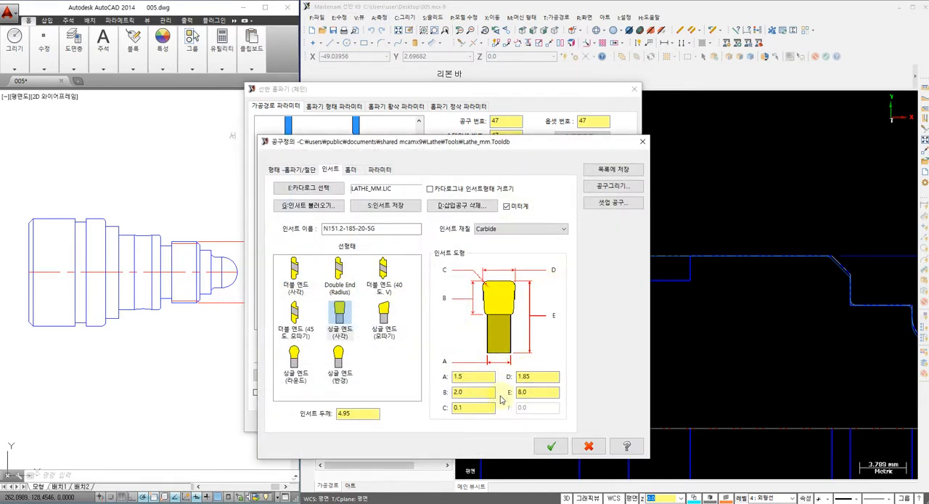
{"action": "double_click", "coordinate": [544, 374]}
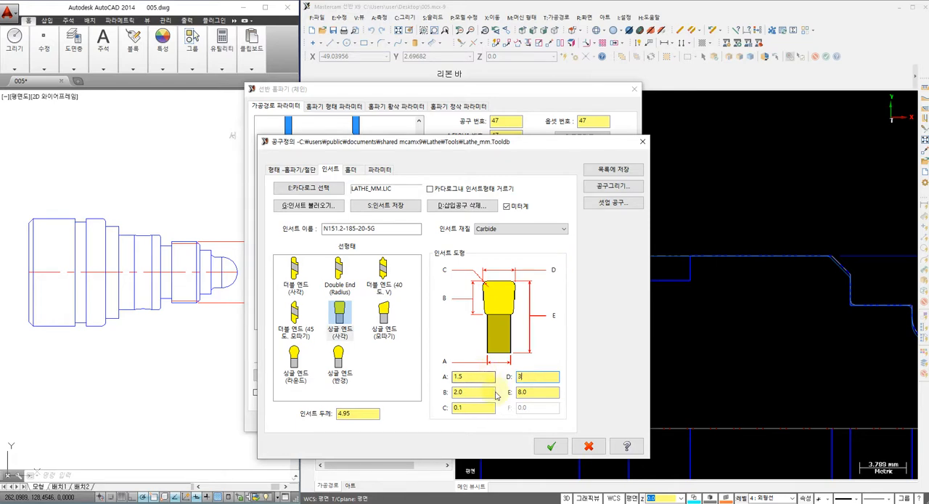
{"action": "left_click", "coordinate": [553, 447]}
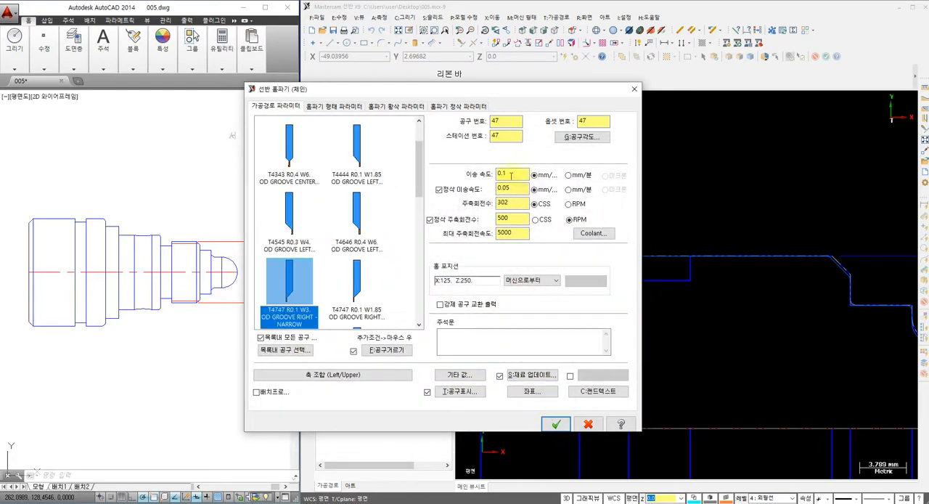
Step: Set the groove tool to number 3, feed rate 0.05 and 500 RPM, disable the separate finish feed and speed, and turn flood coolant on
{"action": "double_click", "coordinate": [504, 122]}
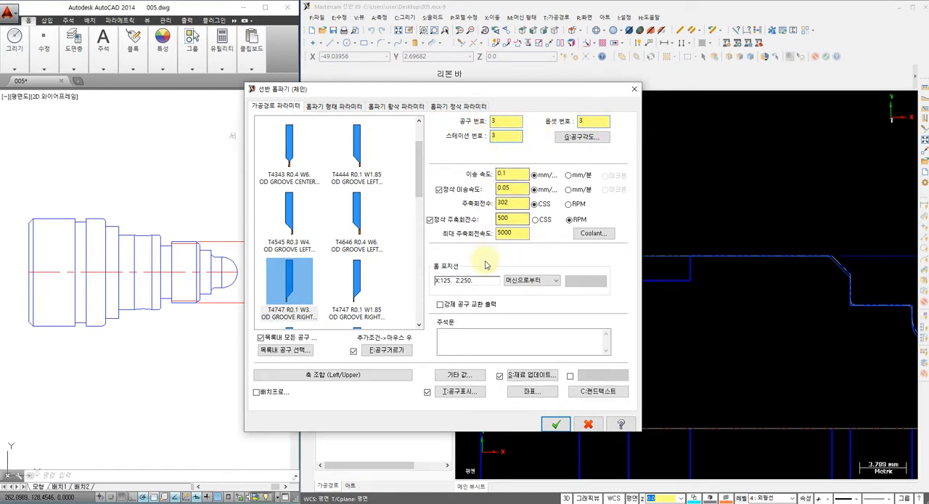
{"action": "left_click", "coordinate": [439, 190]}
{"action": "left_click", "coordinate": [429, 219]}
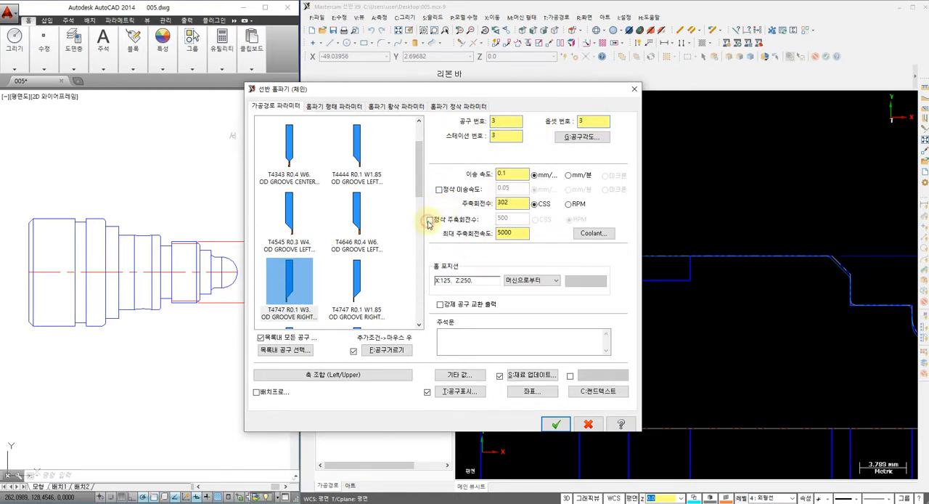
{"action": "key", "text": "BackSpace"}
{"action": "key", "text": "BackSpace"}
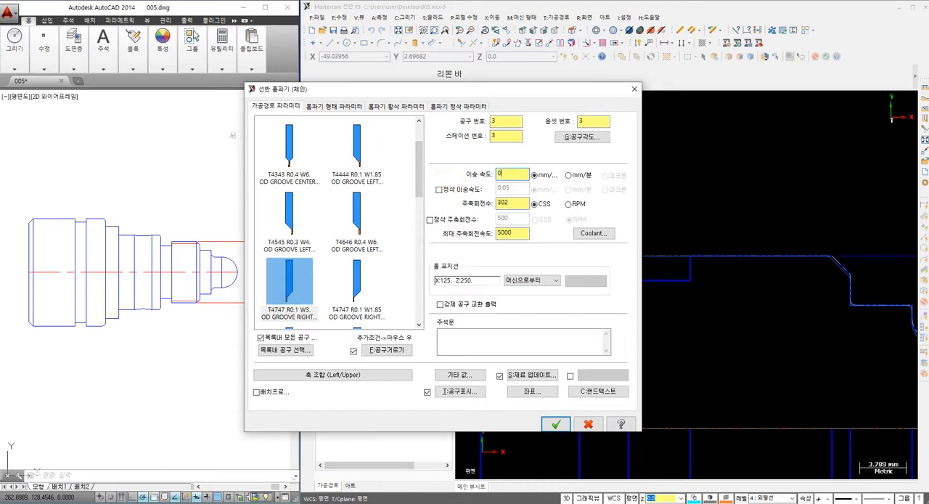
{"action": "double_click", "coordinate": [509, 203]}
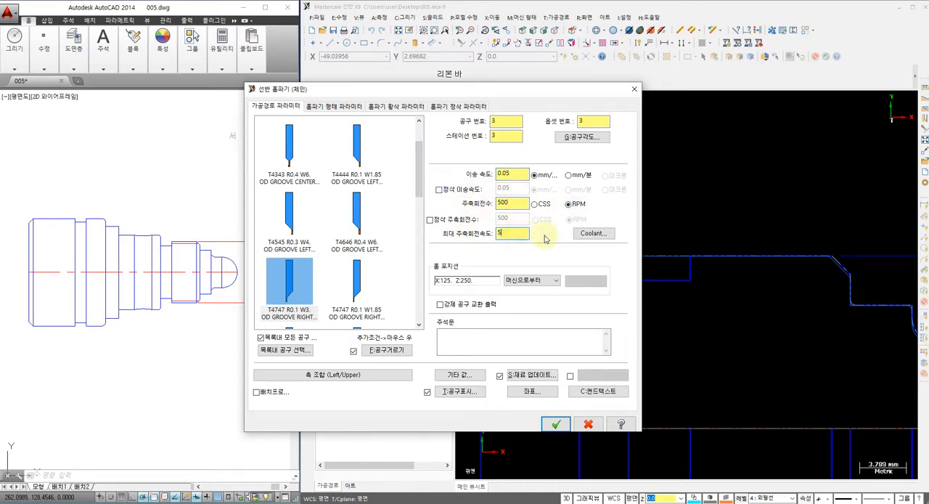
{"action": "left_click", "coordinate": [593, 233]}
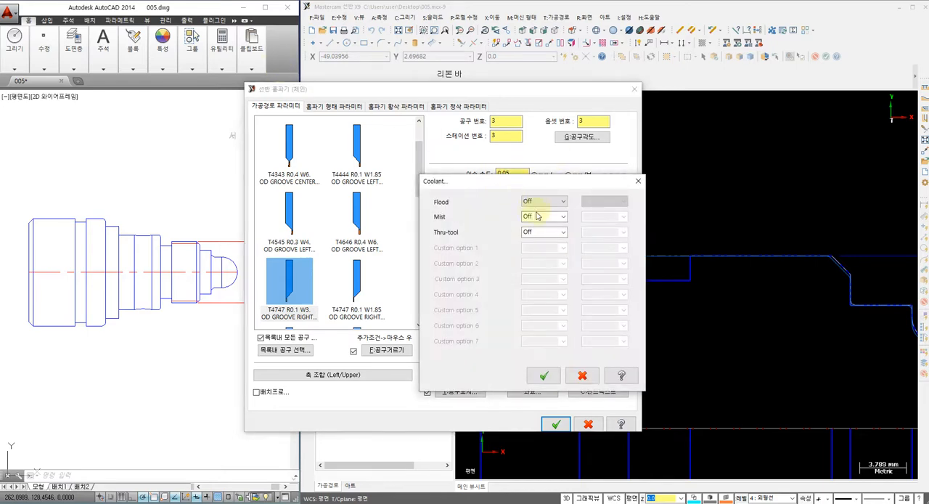
{"action": "left_click", "coordinate": [543, 208]}
{"action": "left_click", "coordinate": [541, 218]}
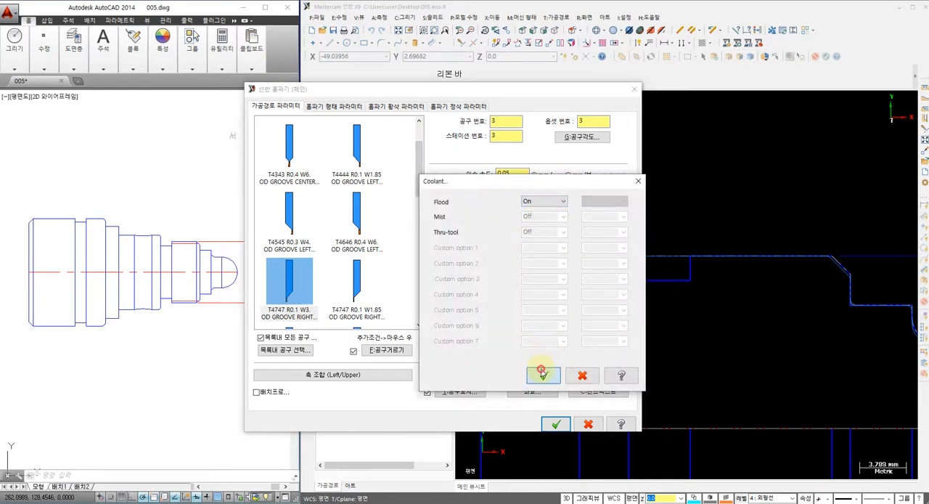
{"action": "left_click", "coordinate": [543, 373]}
Step: Review the groove shape and rough parameters, and disable the groove finish pass
{"action": "left_click", "coordinate": [333, 106]}
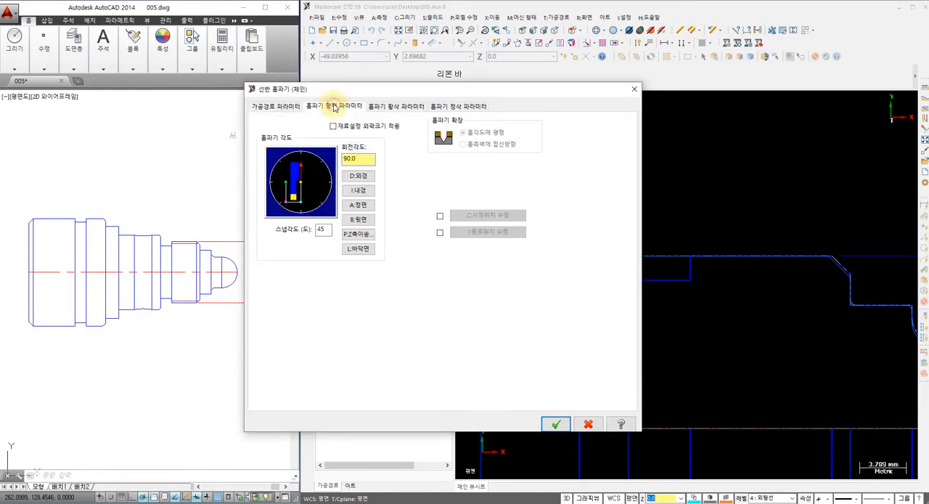
{"action": "left_click", "coordinate": [392, 108]}
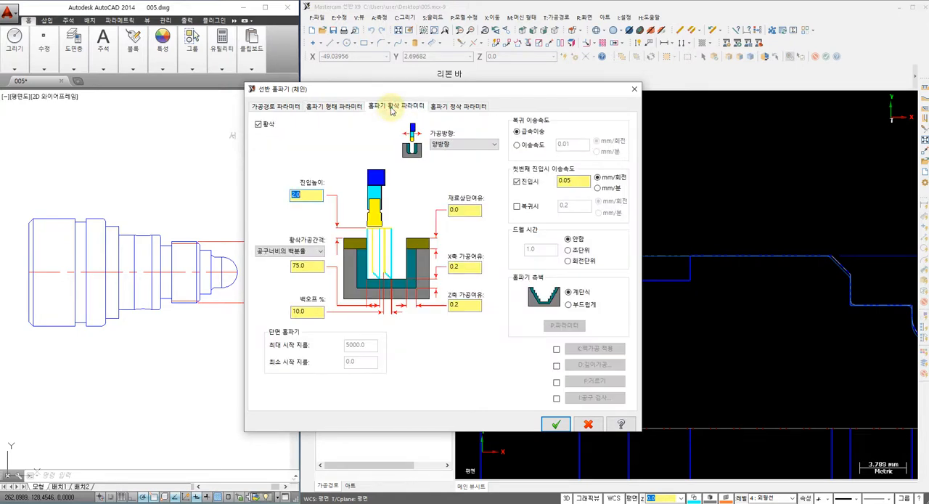
{"action": "left_click", "coordinate": [447, 107]}
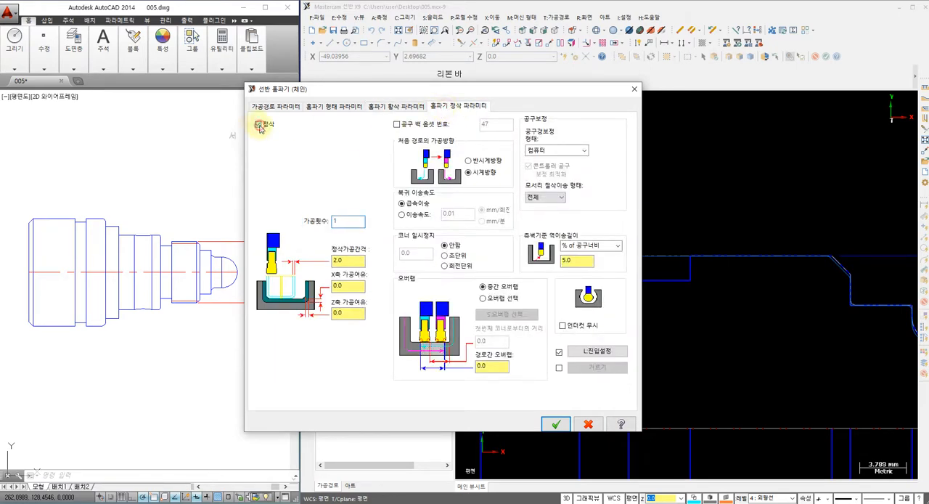
{"action": "left_click", "coordinate": [260, 125]}
Step: Set the groove roughing X and Z stock to leave to 0, disable the first-plunge feed rate and choose smooth groove walls
{"action": "left_click", "coordinate": [386, 108]}
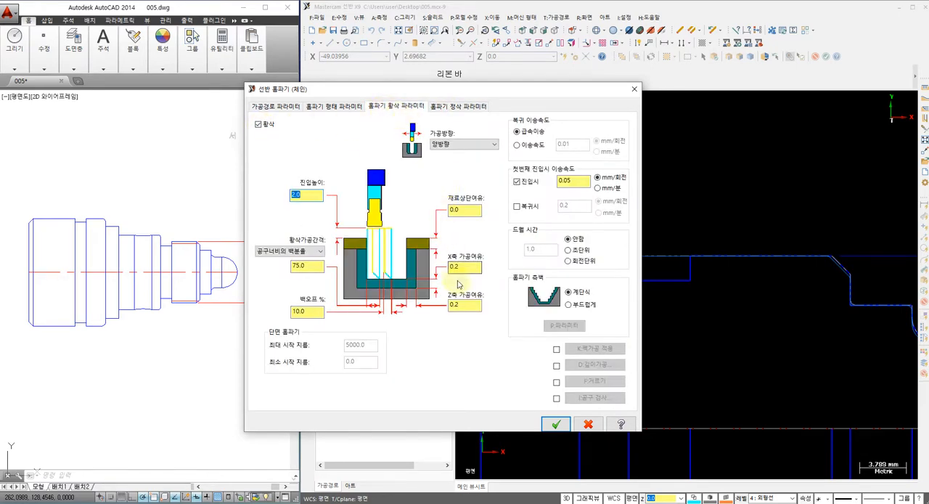
{"action": "double_click", "coordinate": [467, 269]}
{"action": "type", "text": "0"}
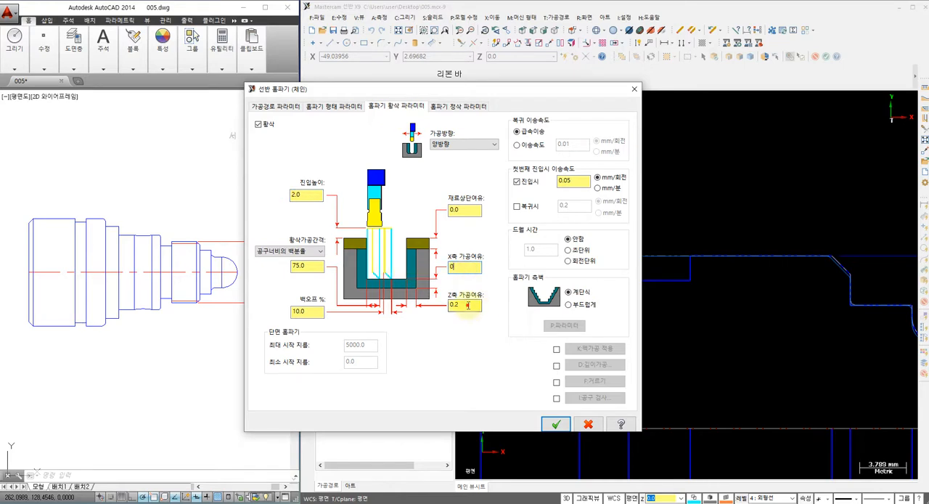
{"action": "double_click", "coordinate": [468, 305]}
{"action": "type", "text": "0"}
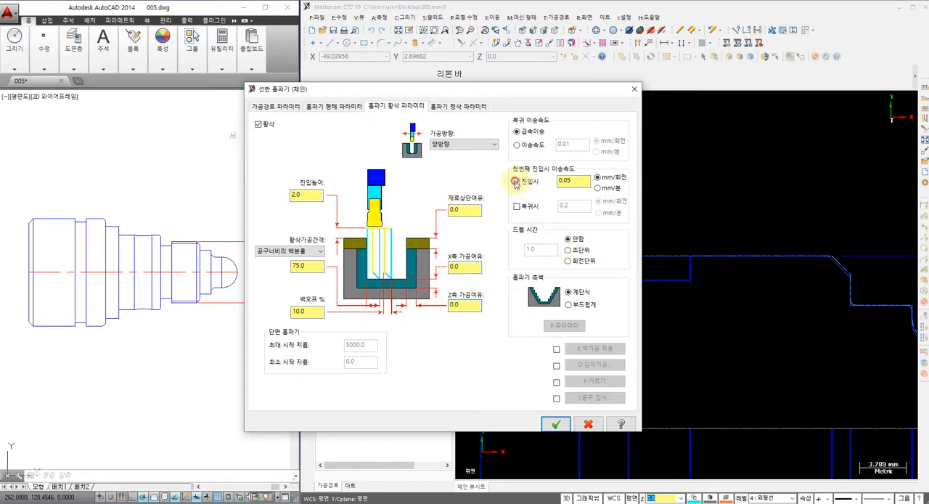
{"action": "left_click", "coordinate": [516, 181]}
{"action": "left_click", "coordinate": [568, 305]}
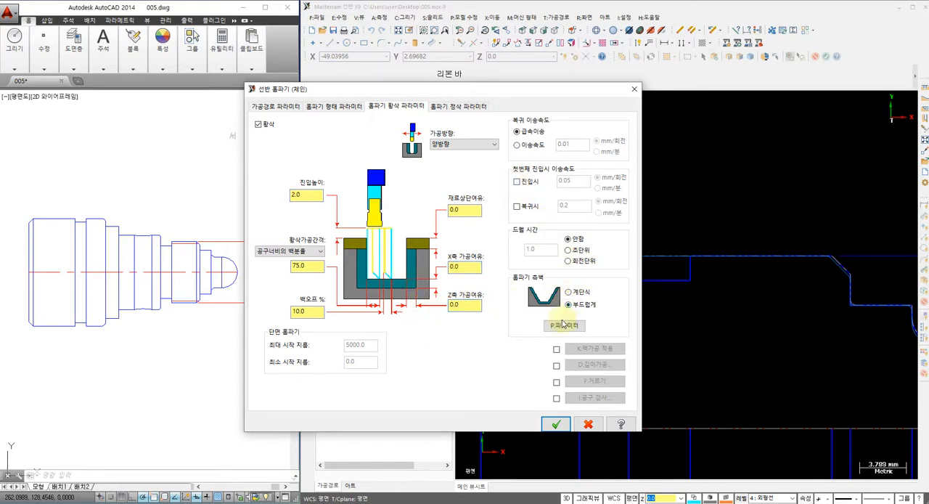
Step: Generate the thread-relief groove toolpath and play its backplot to check the cut
{"action": "left_click", "coordinate": [556, 424]}
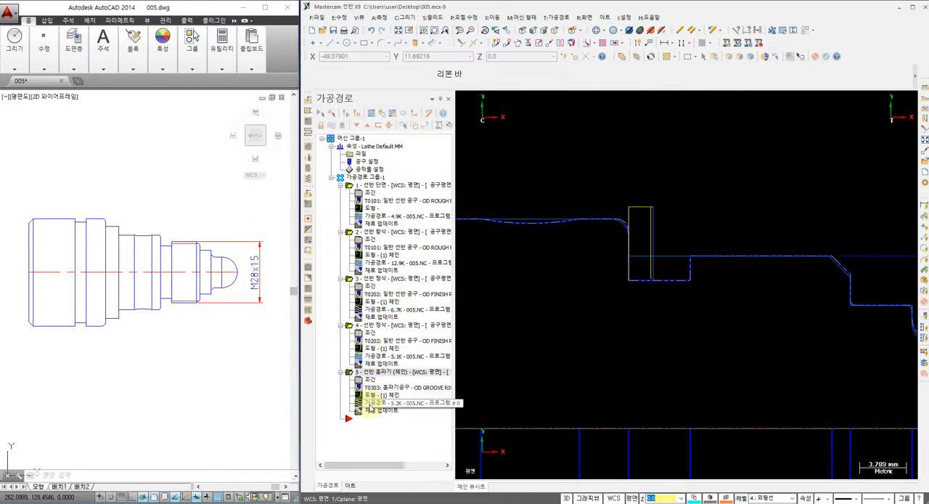
{"action": "left_click", "coordinate": [369, 405]}
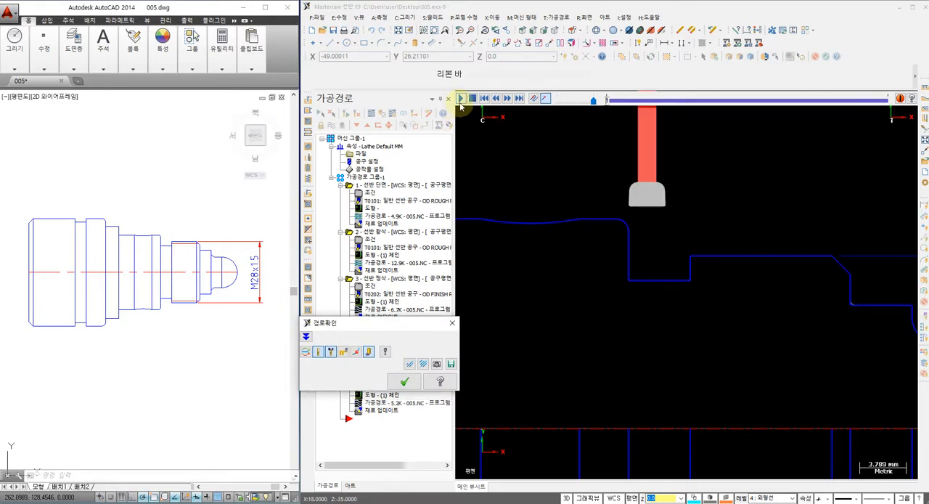
{"action": "left_click", "coordinate": [461, 100]}
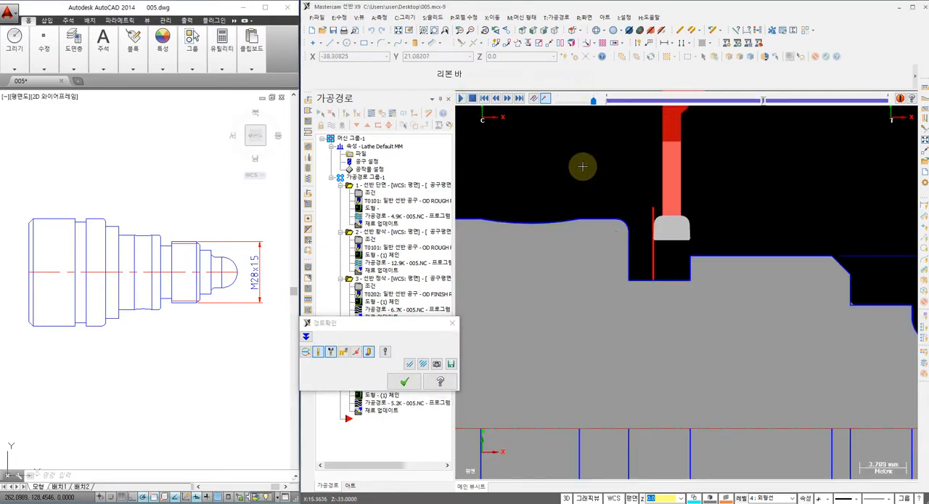
{"action": "left_click", "coordinate": [404, 382]}
Step: Start a lathe thread toolpath and select the T9494 R0.072 OD THREAD RIGHT - SMALL tool
{"action": "scroll", "coordinate": [598, 216], "scroll_direction": "down", "scroll_amount": 3}
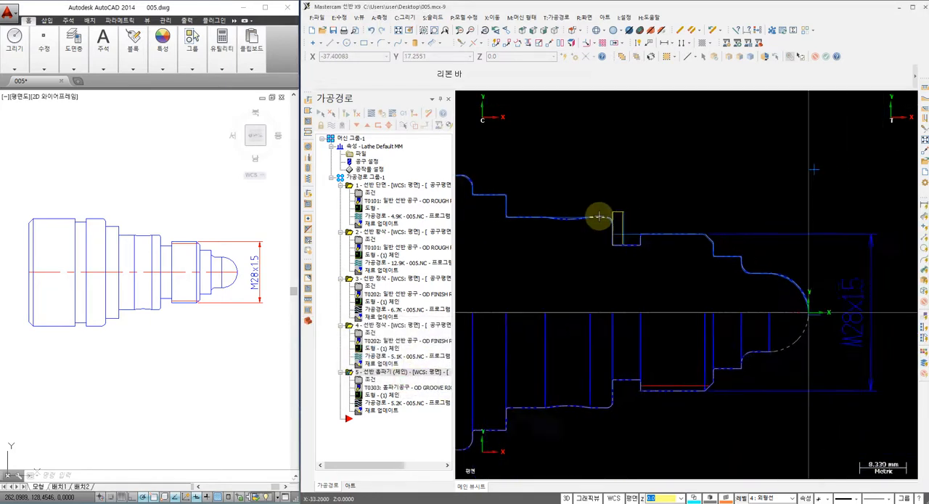
{"action": "scroll", "coordinate": [598, 216], "scroll_direction": "down", "scroll_amount": 1}
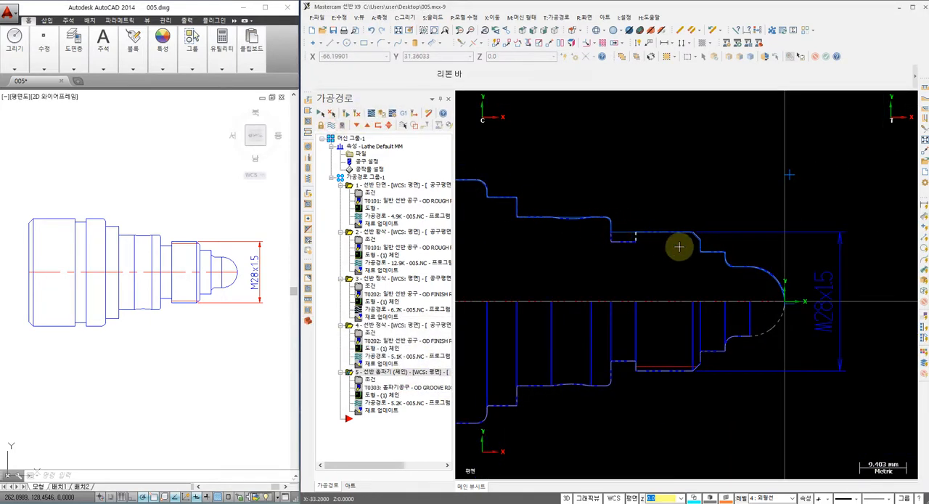
{"action": "scroll", "coordinate": [672, 251], "scroll_direction": "up", "scroll_amount": 3}
{"action": "scroll", "coordinate": [672, 250], "scroll_direction": "down", "scroll_amount": 1}
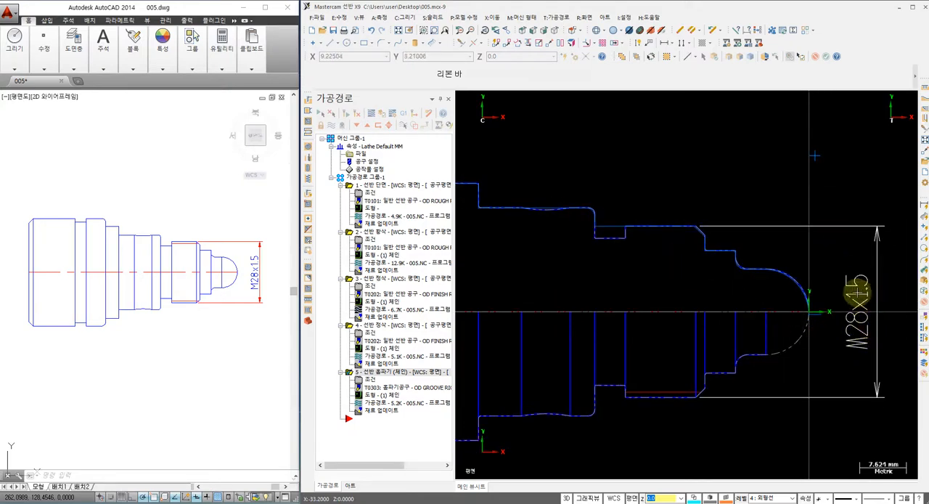
{"action": "left_click", "coordinate": [559, 17]}
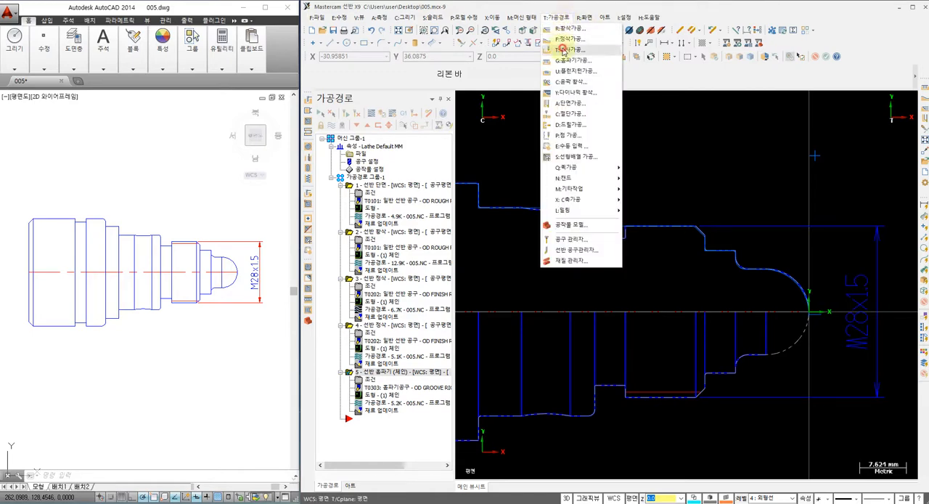
{"action": "left_click", "coordinate": [568, 49]}
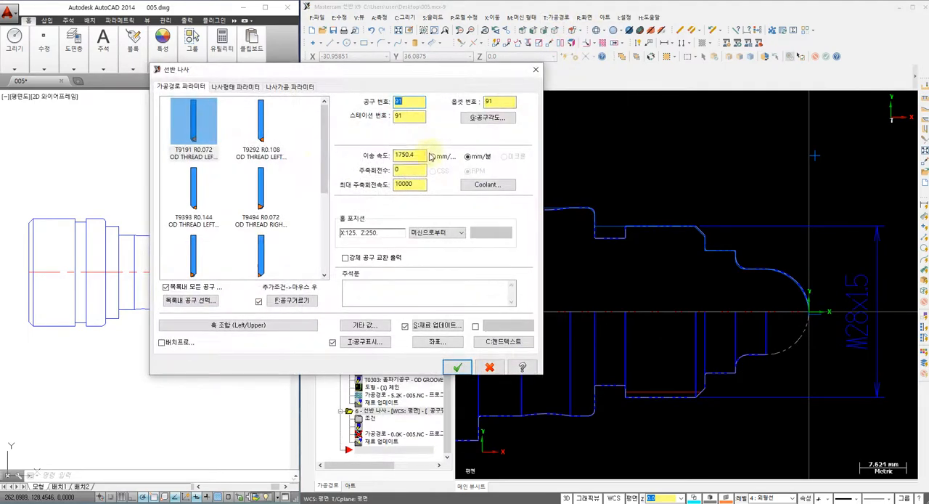
{"action": "left_click", "coordinate": [267, 194]}
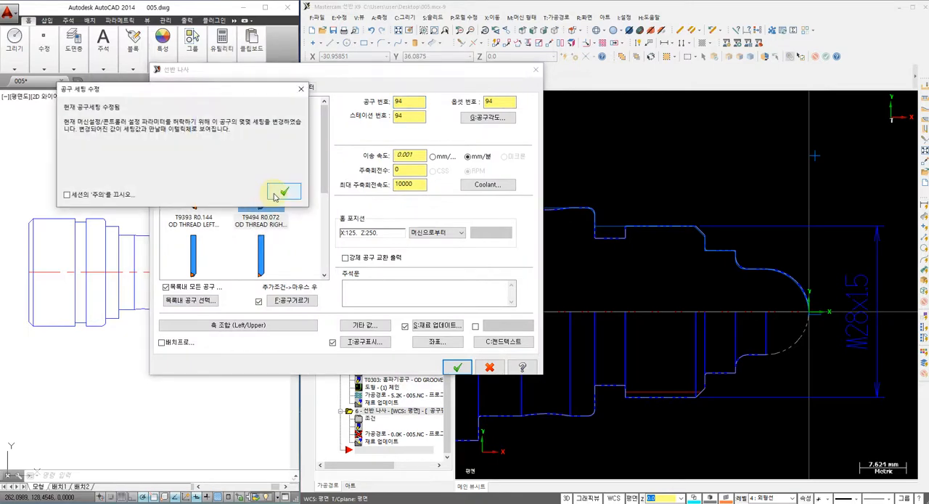
{"action": "left_click", "coordinate": [284, 191]}
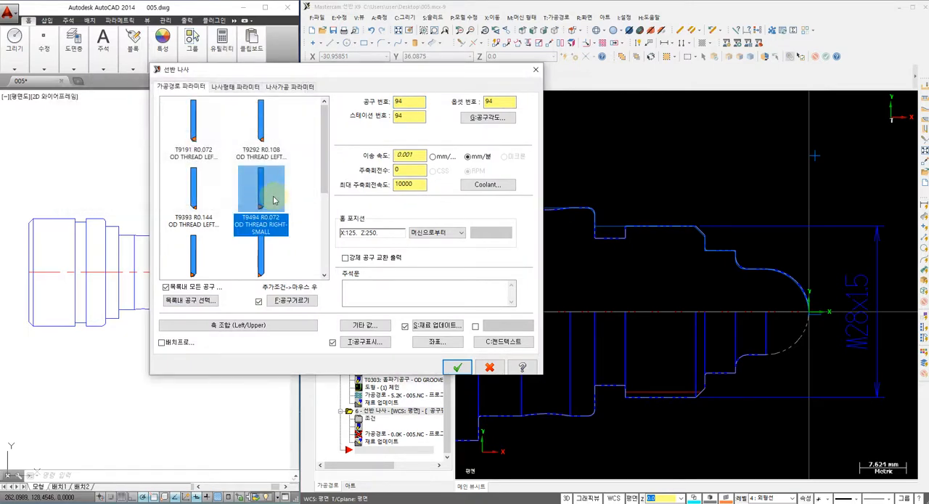
Step: Replace the thread tool's insert with R166.0G-16MM01-150 from the insert catalog for a 1.5 mm pitch
{"action": "double_click", "coordinate": [267, 201]}
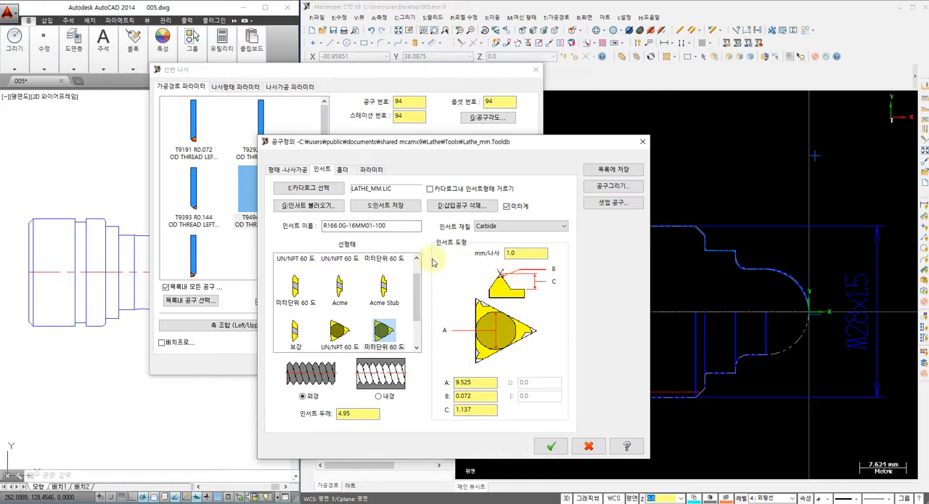
{"action": "left_click", "coordinate": [305, 211]}
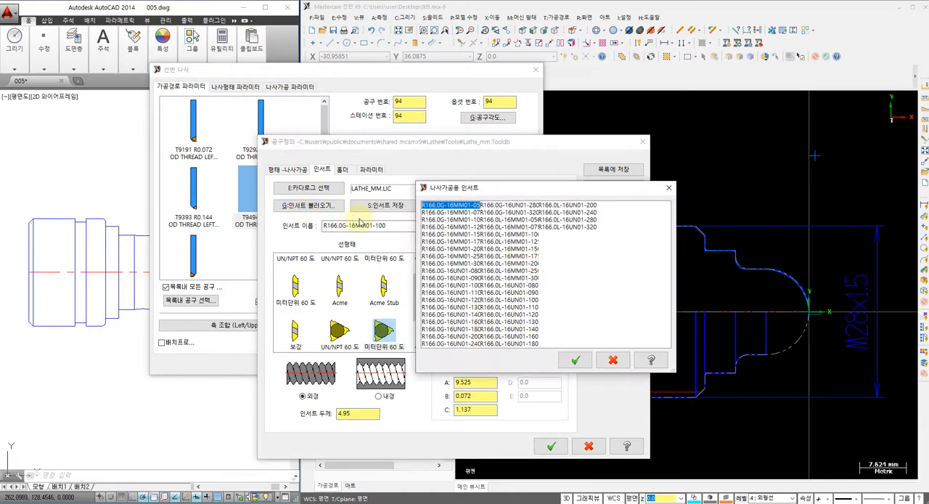
{"action": "left_click", "coordinate": [463, 235]}
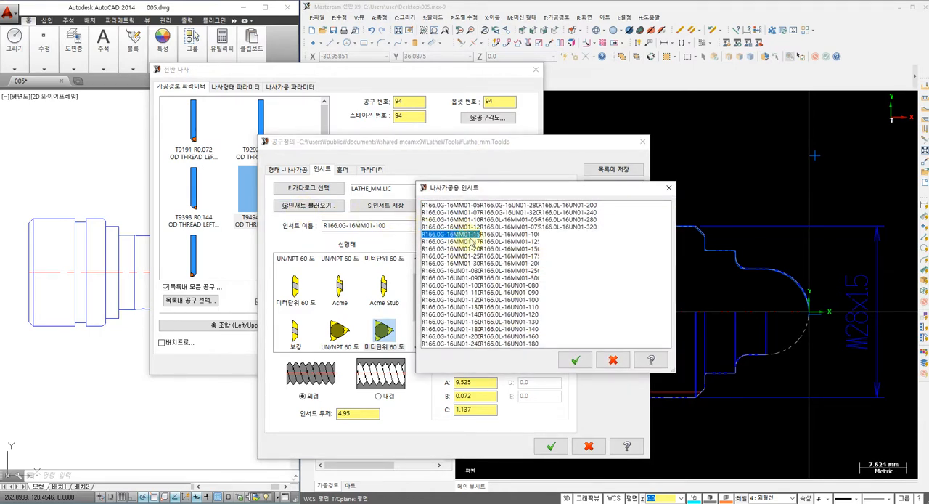
{"action": "left_click", "coordinate": [575, 360]}
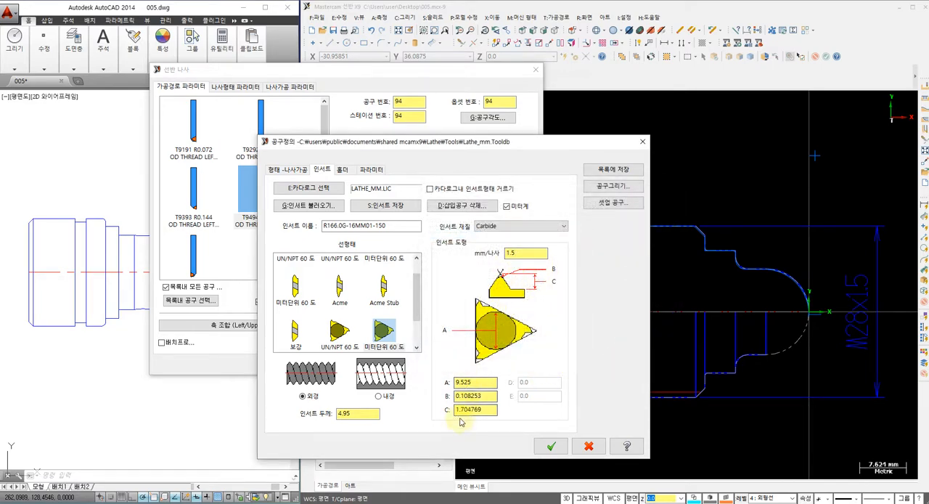
{"action": "left_click", "coordinate": [550, 444]}
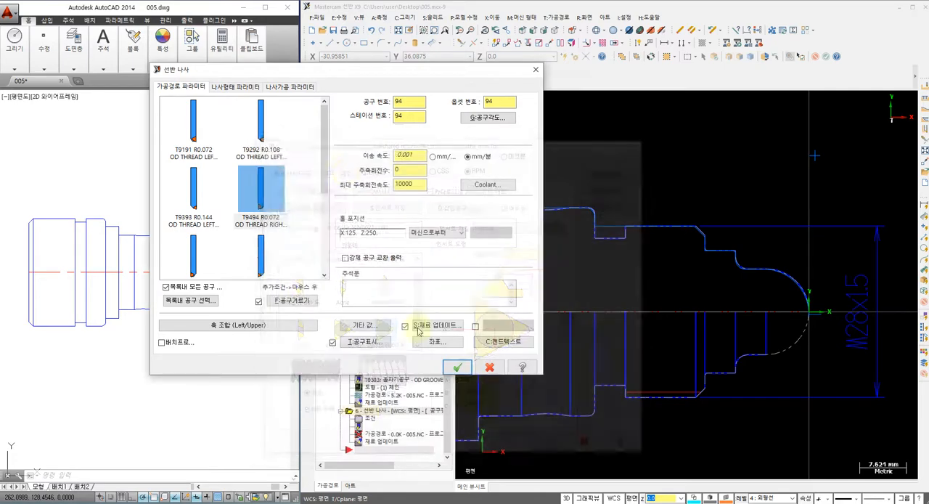
Step: Set the thread tool, offset and station numbers to 4, feed in mm per revolution, and spindle and maximum spindle speeds to 500
{"action": "left_click", "coordinate": [408, 102]}
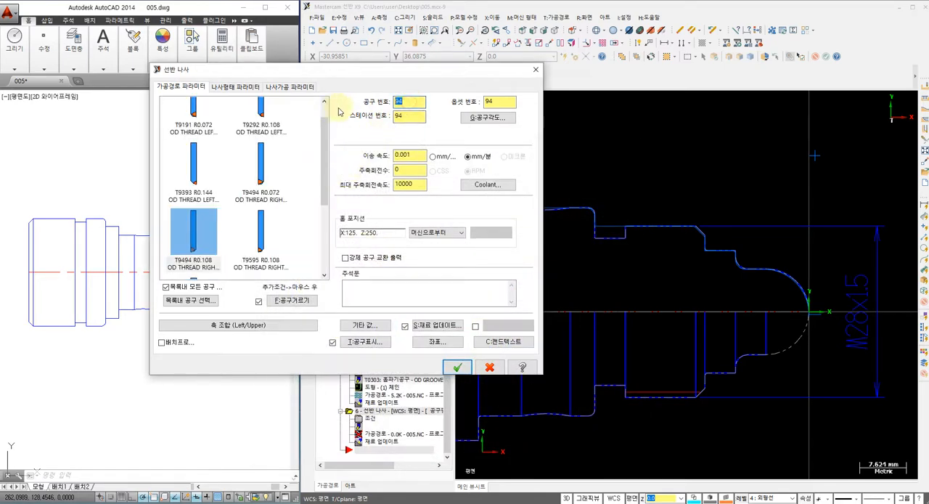
{"action": "type", "text": "4"}
{"action": "key", "text": "Tab"}
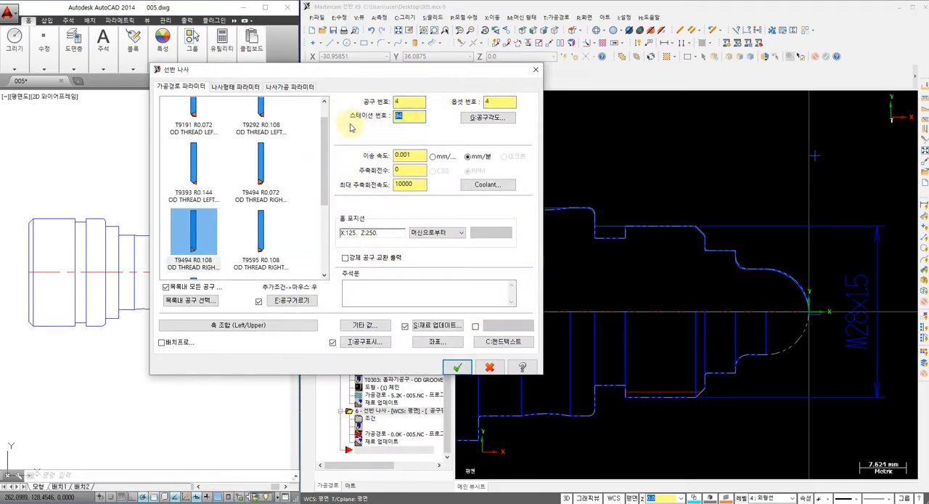
{"action": "left_click", "coordinate": [432, 158]}
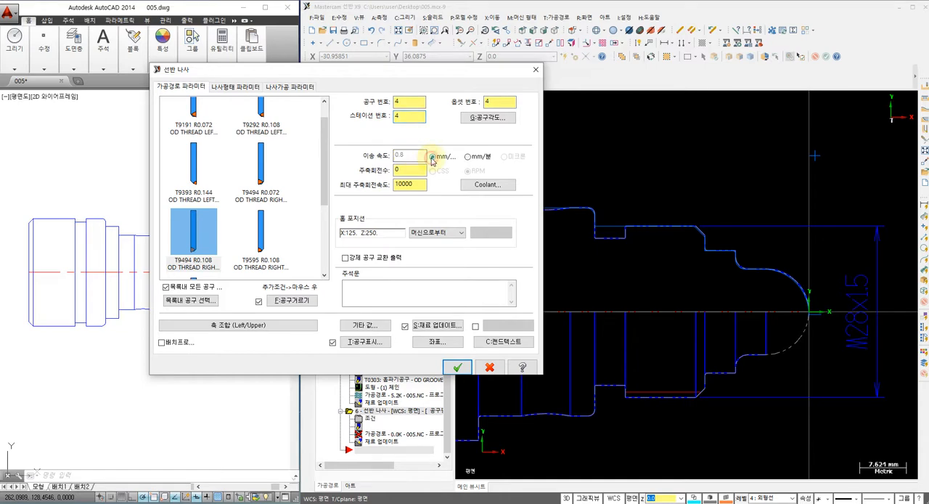
{"action": "left_click", "coordinate": [413, 170]}
{"action": "type", "text": "500"}
{"action": "key", "text": "Tab"}
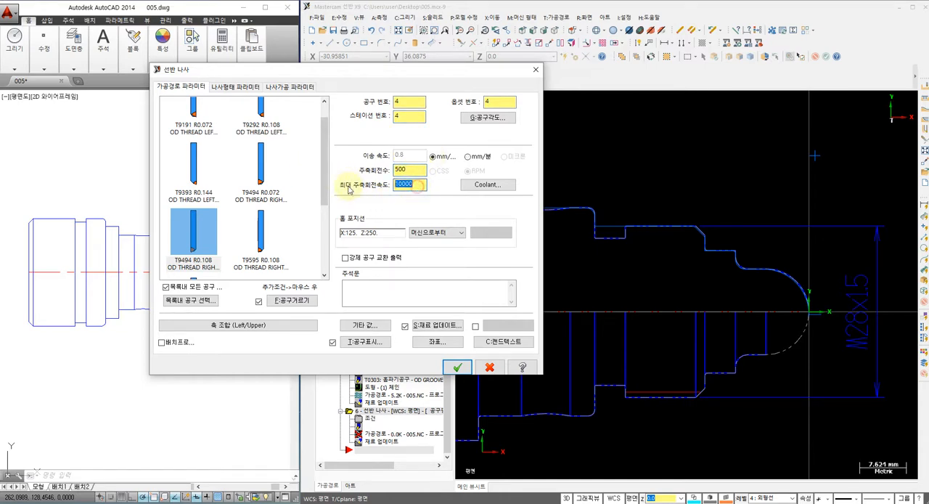
{"action": "type", "text": "500"}
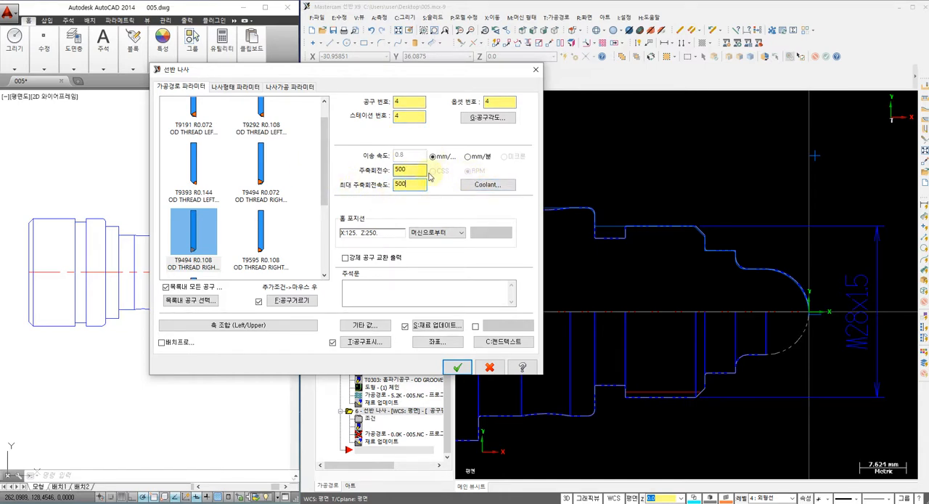
Step: Turn flood coolant on for the thread tool
{"action": "left_click", "coordinate": [476, 184]}
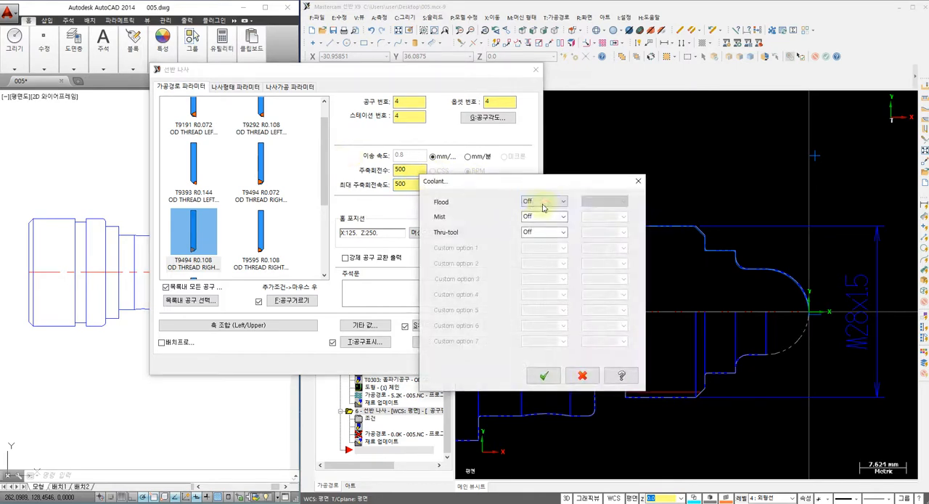
{"action": "left_click", "coordinate": [543, 201]}
{"action": "left_click", "coordinate": [547, 211]}
{"action": "left_click", "coordinate": [544, 375]}
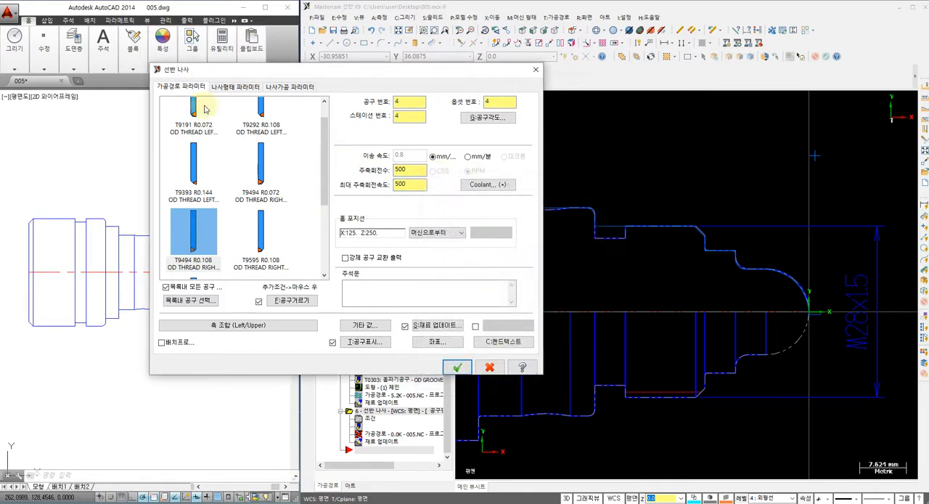
Step: Compute the thread shape by formula with the metric M profile, a 1.5 mm lead and a basic major diameter of 28
{"action": "left_click", "coordinate": [225, 88]}
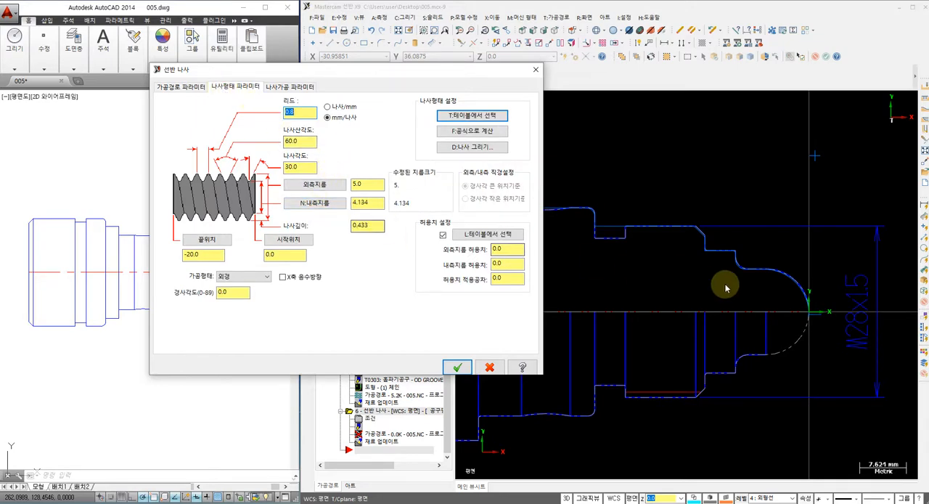
{"action": "double_click", "coordinate": [360, 184]}
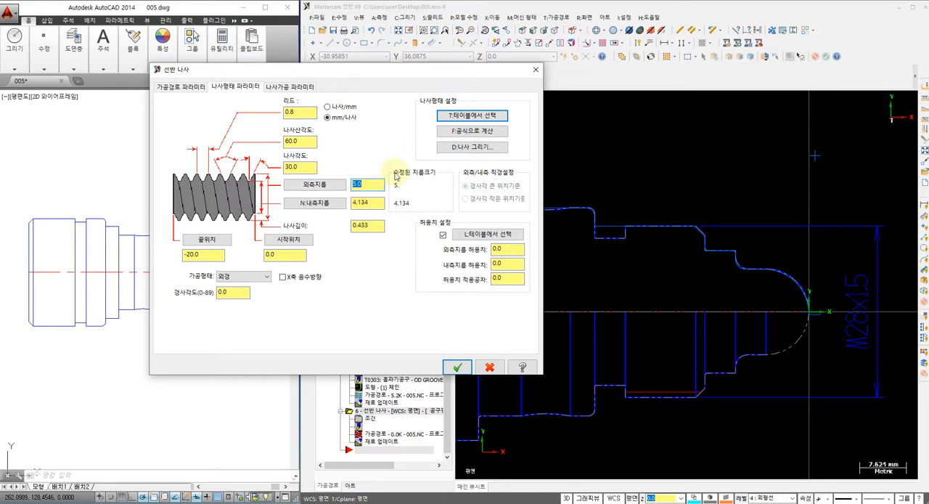
{"action": "left_click", "coordinate": [464, 131]}
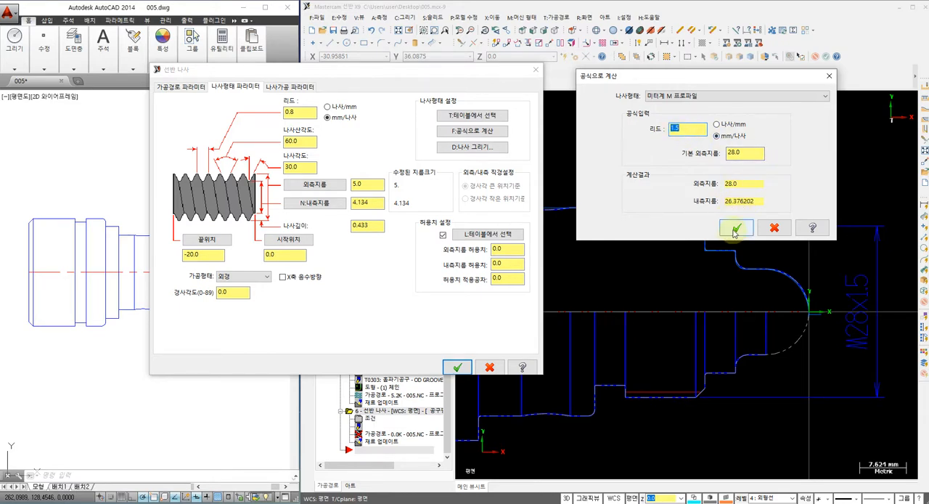
{"action": "left_click", "coordinate": [735, 229]}
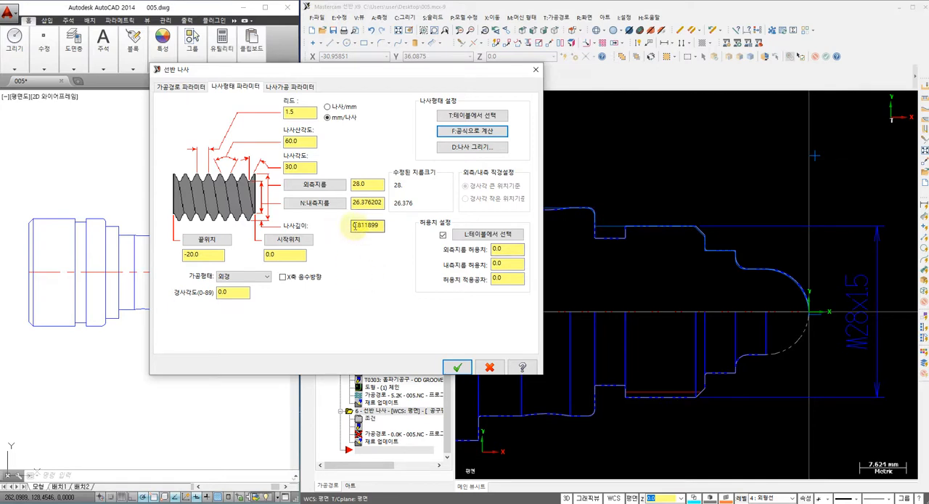
Step: Pick the thread start position at the chamfer's front corner (Z -17) and the end position at the relief groove edge (Z -30)
{"action": "left_click", "coordinate": [288, 239]}
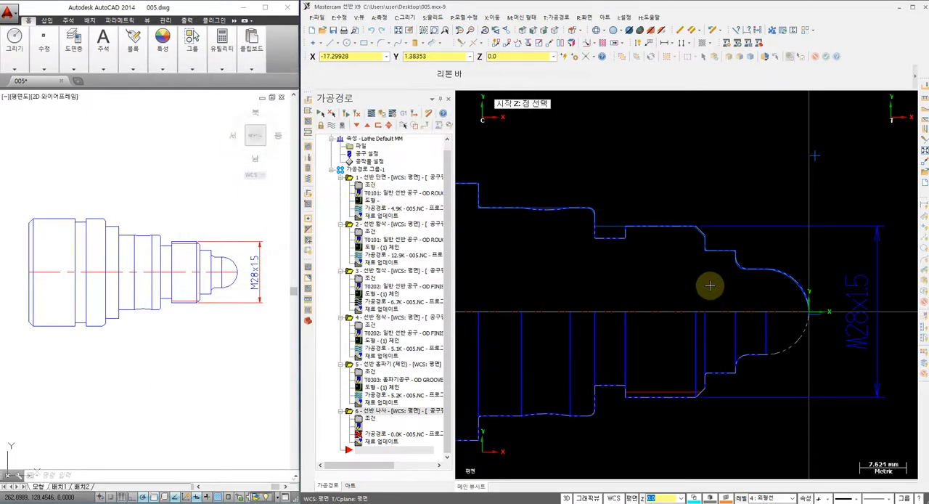
{"action": "left_click", "coordinate": [704, 241]}
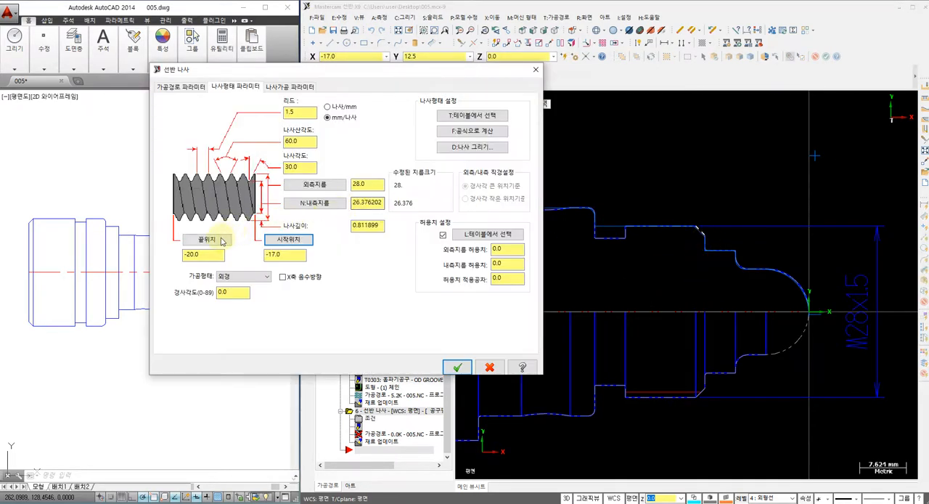
{"action": "left_click", "coordinate": [288, 261]}
{"action": "left_click", "coordinate": [626, 227]}
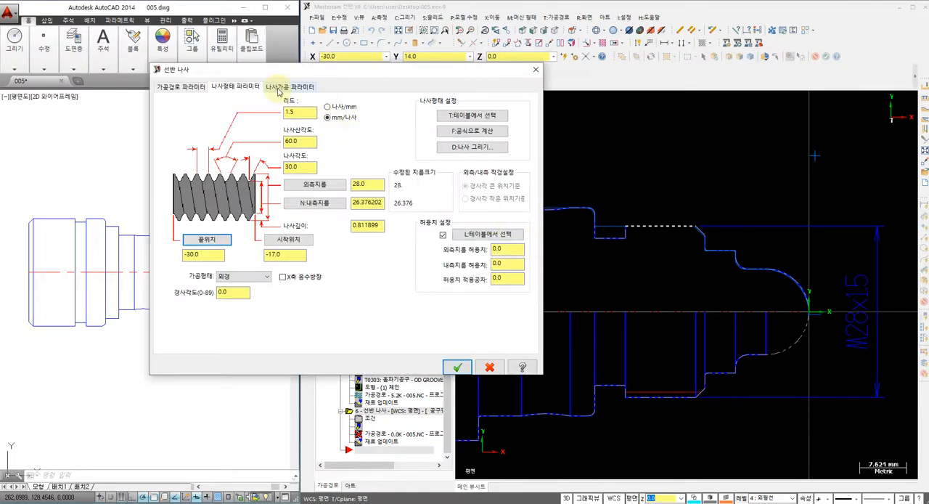
Step: Set the NC code format to box, calculated acceleration clearance, 1.5 mm overcut and 6 cuts, and generate the thread toolpath
{"action": "left_click", "coordinate": [290, 87]}
{"action": "left_click", "coordinate": [275, 103]}
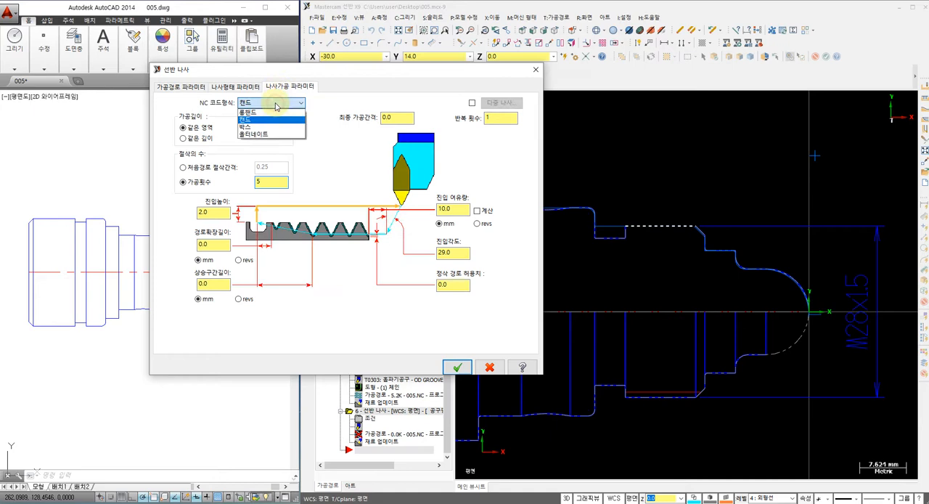
{"action": "left_click", "coordinate": [260, 128]}
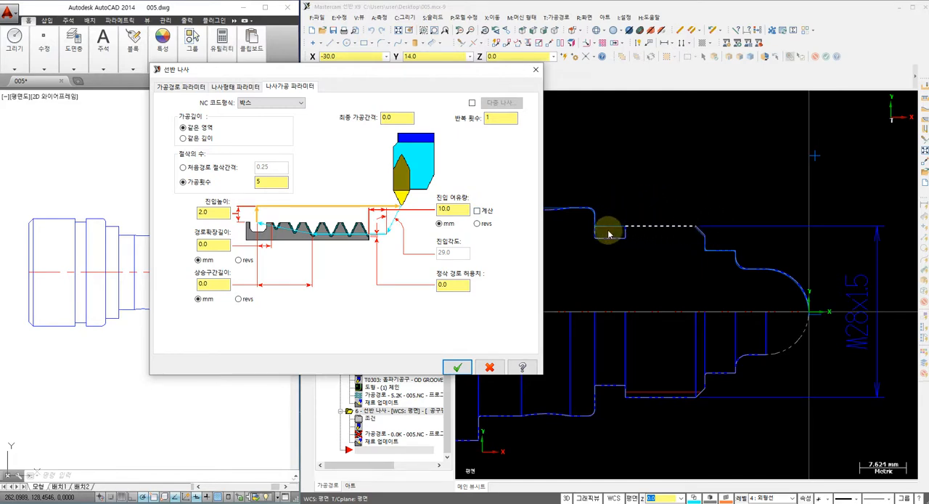
{"action": "left_click", "coordinate": [477, 211]}
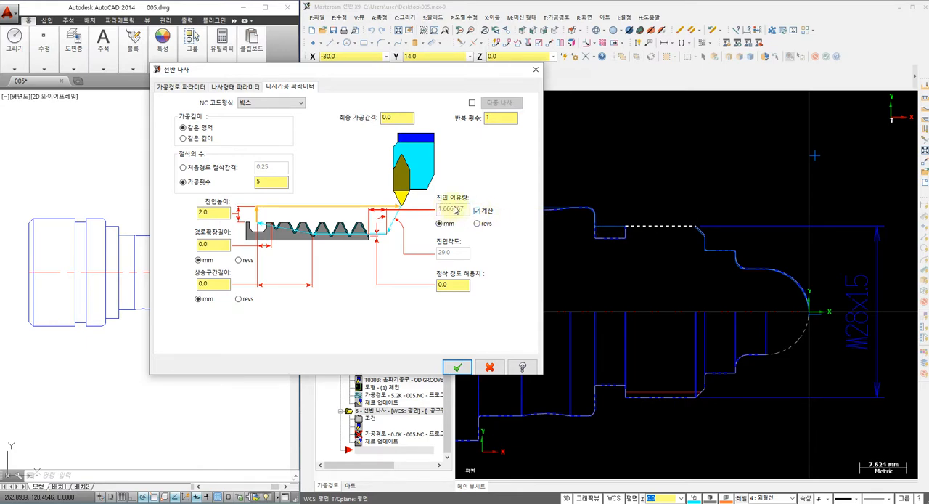
{"action": "double_click", "coordinate": [222, 244]}
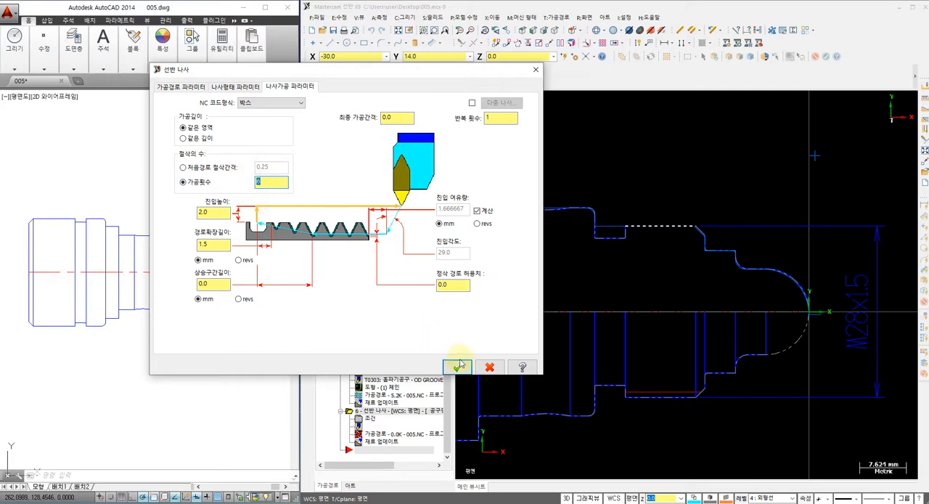
{"action": "left_click", "coordinate": [457, 367]}
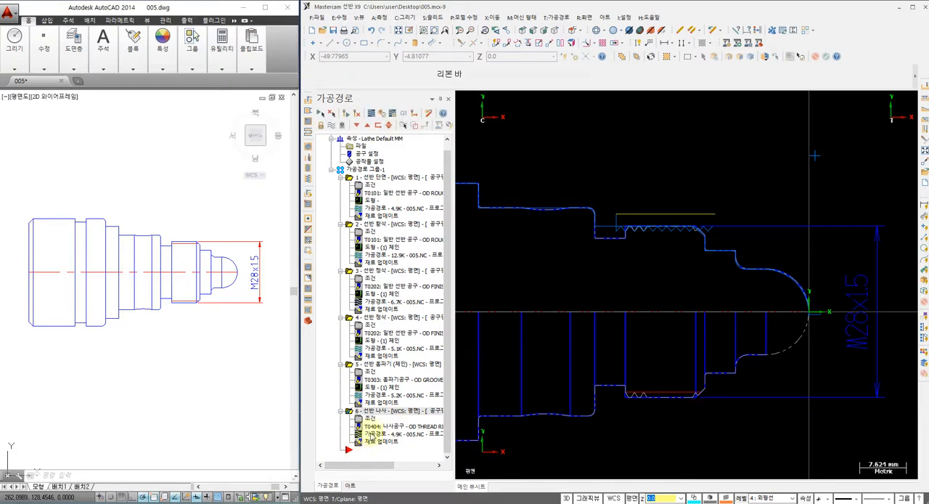
Step: Backplot the thread toolpath at a reduced playback speed to check the tool's passes over the M28x1.5 section
{"action": "left_click", "coordinate": [372, 434]}
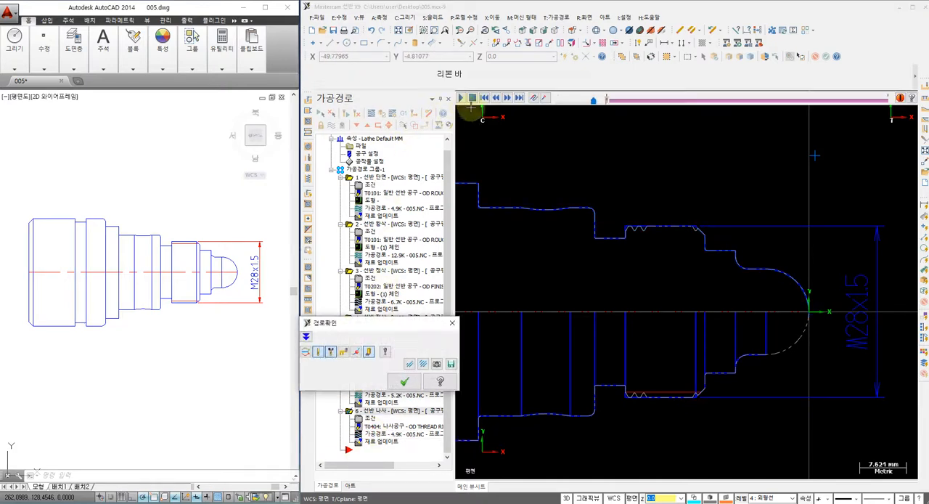
{"action": "left_click_drag", "start_coordinate": [581, 107], "coordinate": [568, 107]}
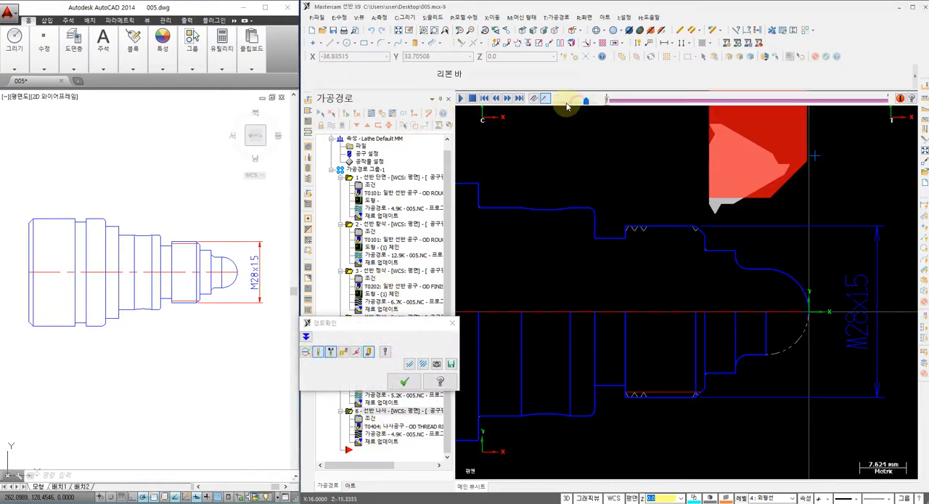
{"action": "left_click", "coordinate": [460, 100]}
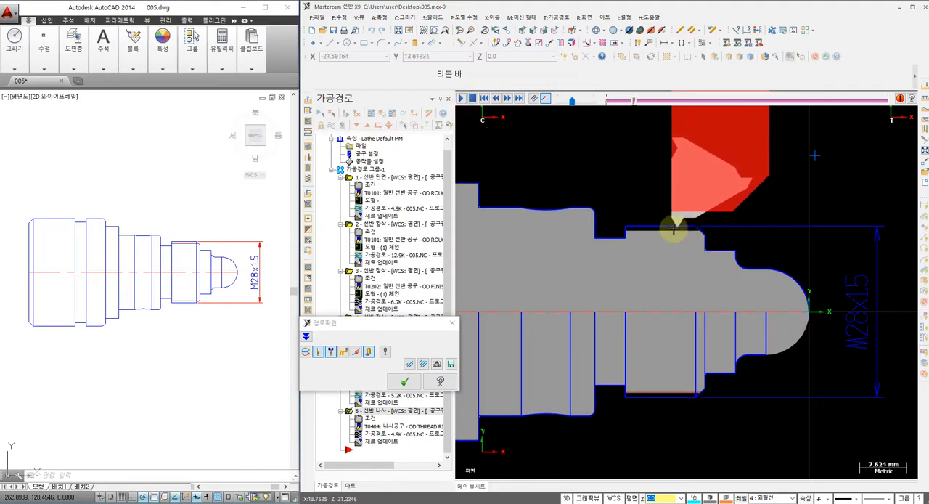
{"action": "scroll", "coordinate": [679, 236], "scroll_direction": "up", "scroll_amount": 1}
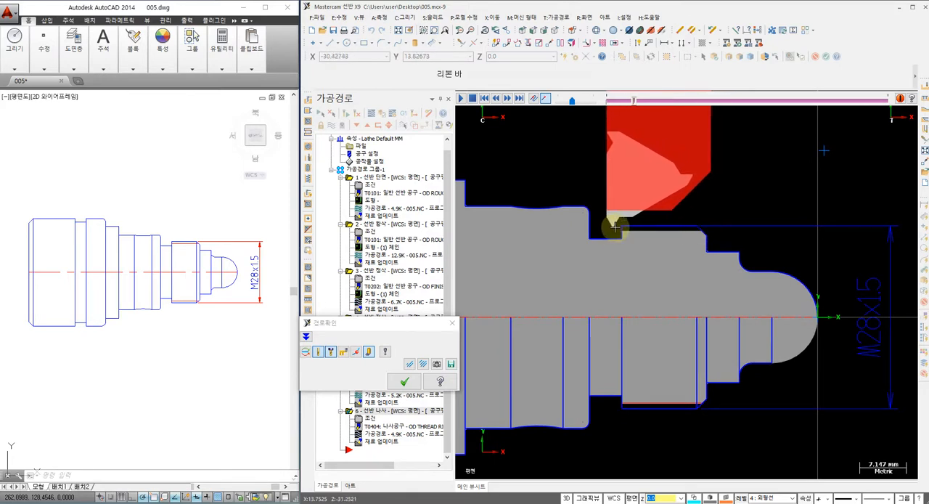
{"action": "scroll", "coordinate": [697, 236], "scroll_direction": "up", "scroll_amount": 2}
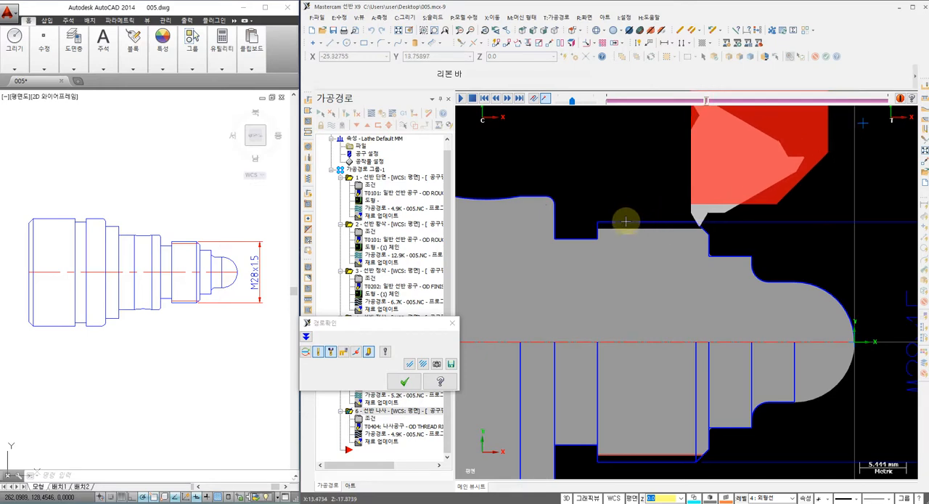
{"action": "left_click", "coordinate": [405, 382]}
Step: Backplot all six operations together with the whole profile in view, then close the backplot
{"action": "scroll", "coordinate": [561, 226], "scroll_direction": "down", "scroll_amount": 2}
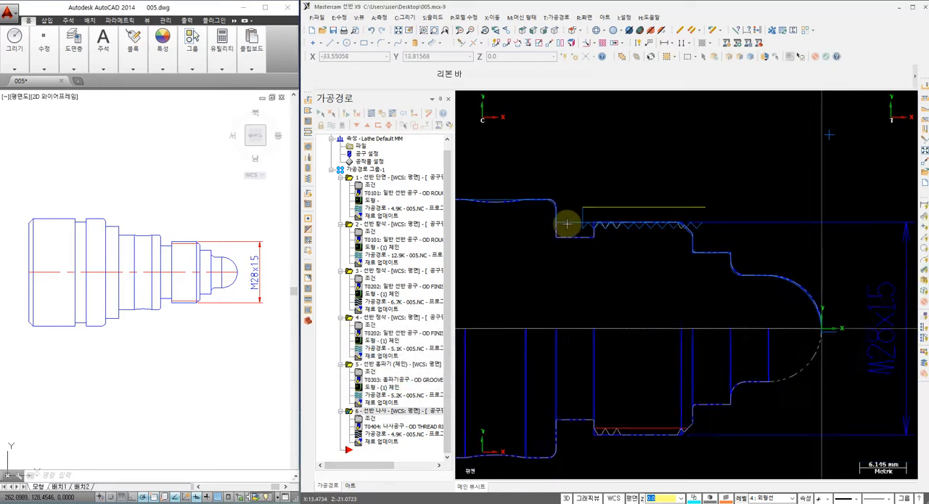
{"action": "scroll", "coordinate": [572, 208], "scroll_direction": "down", "scroll_amount": 1}
{"action": "middle_click_drag", "start_coordinate": [572, 209], "coordinate": [634, 216]}
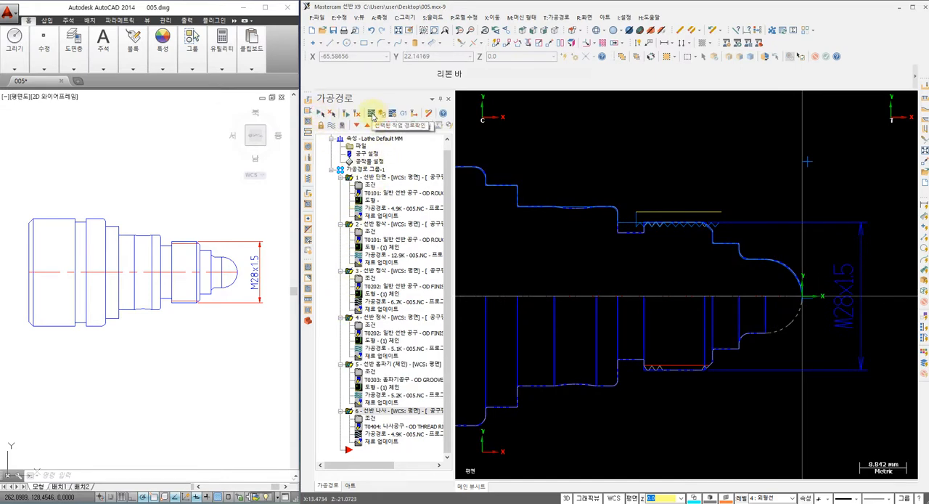
{"action": "left_click", "coordinate": [373, 116]}
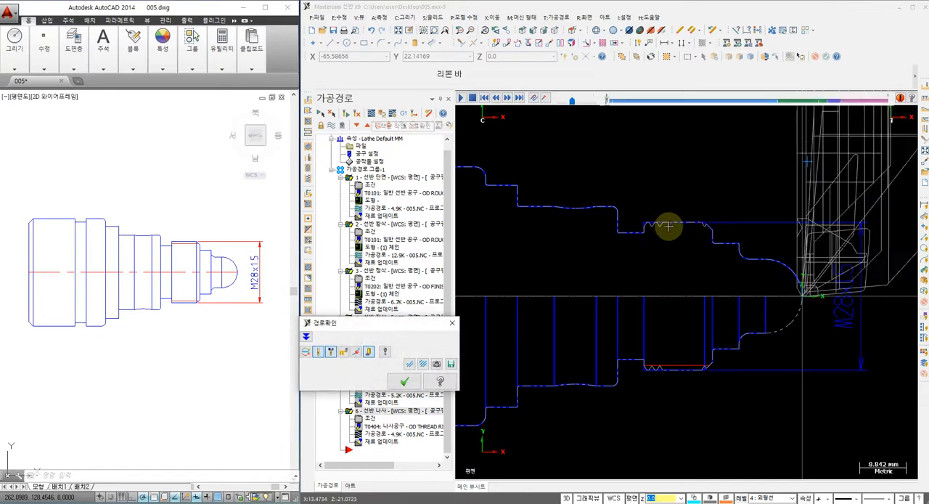
{"action": "scroll", "coordinate": [669, 226], "scroll_direction": "down", "scroll_amount": 1}
{"action": "middle_click_drag", "start_coordinate": [627, 230], "coordinate": [678, 263]}
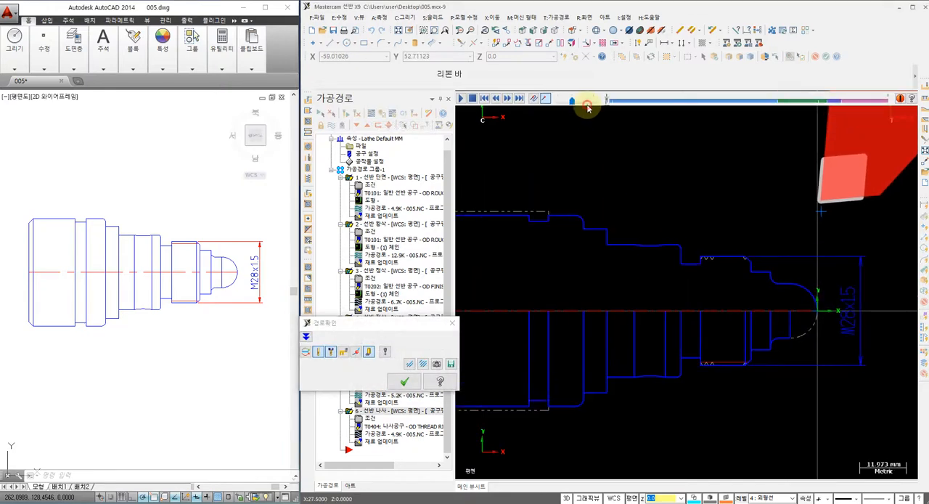
{"action": "left_click", "coordinate": [460, 98]}
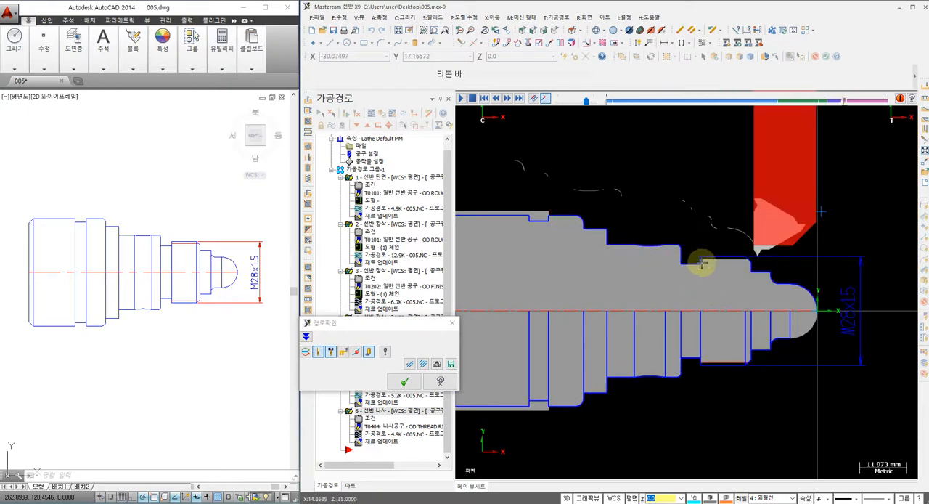
{"action": "left_click", "coordinate": [404, 382]}
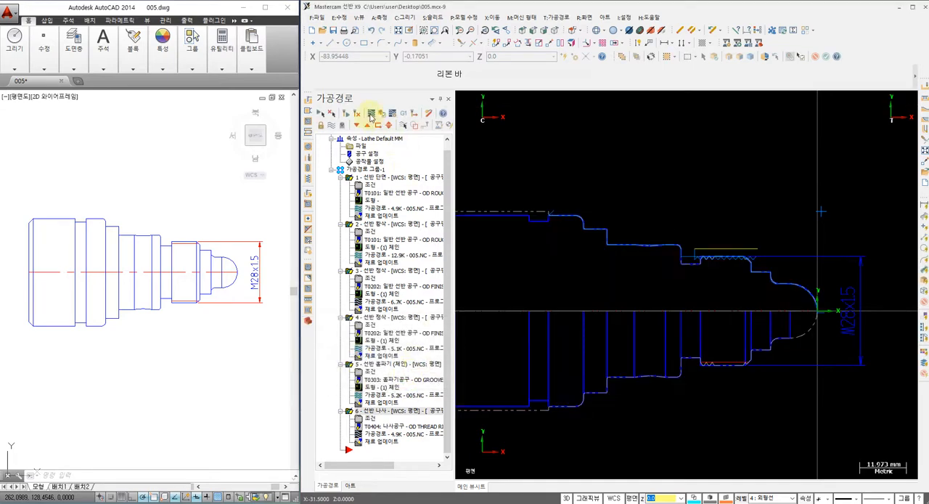
Step: Verify all six operations as a solid simulation in isometric view and play the machining
{"action": "left_click", "coordinate": [382, 114]}
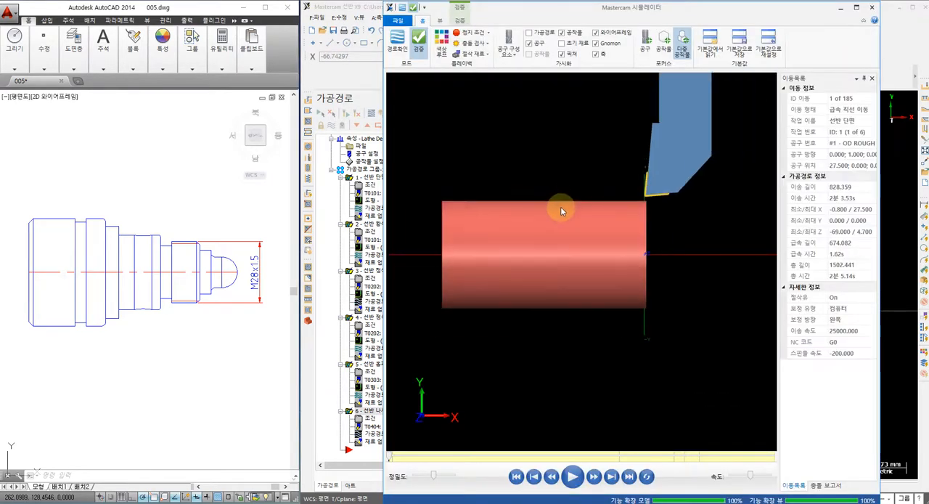
{"action": "right_click", "coordinate": [694, 286]}
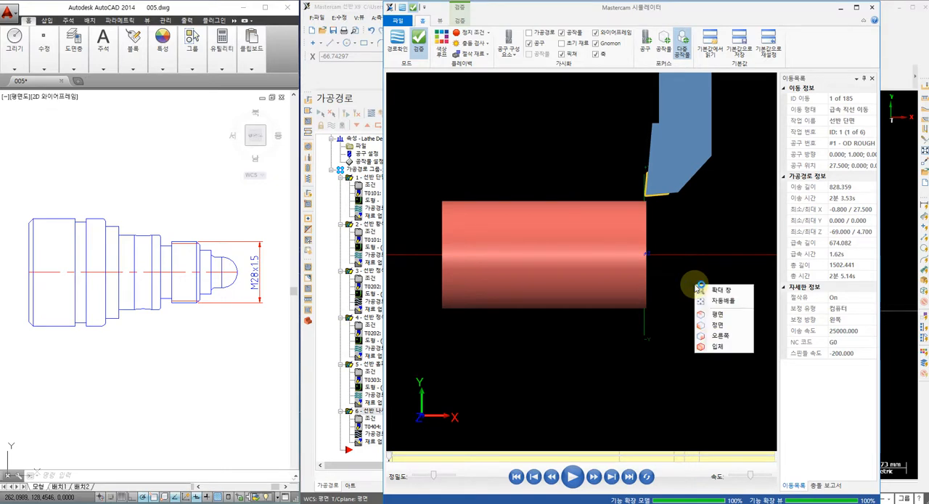
{"action": "left_click", "coordinate": [714, 348]}
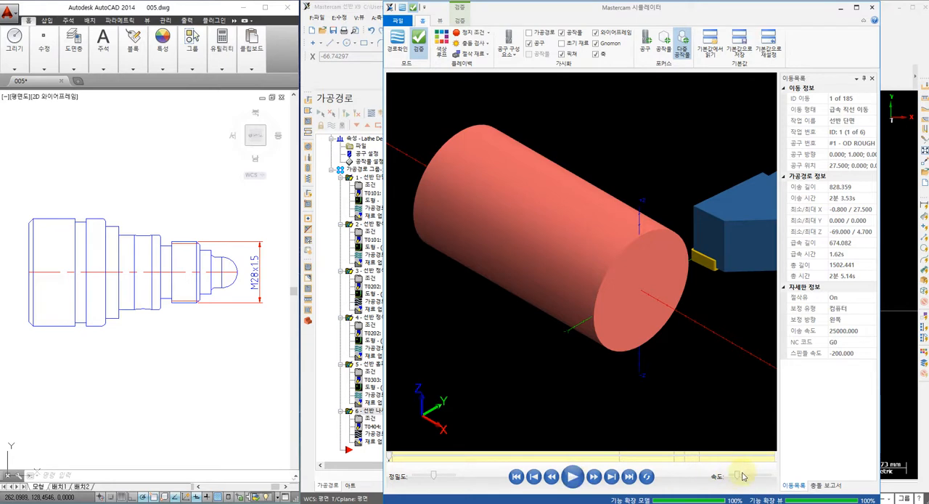
{"action": "left_click", "coordinate": [572, 476]}
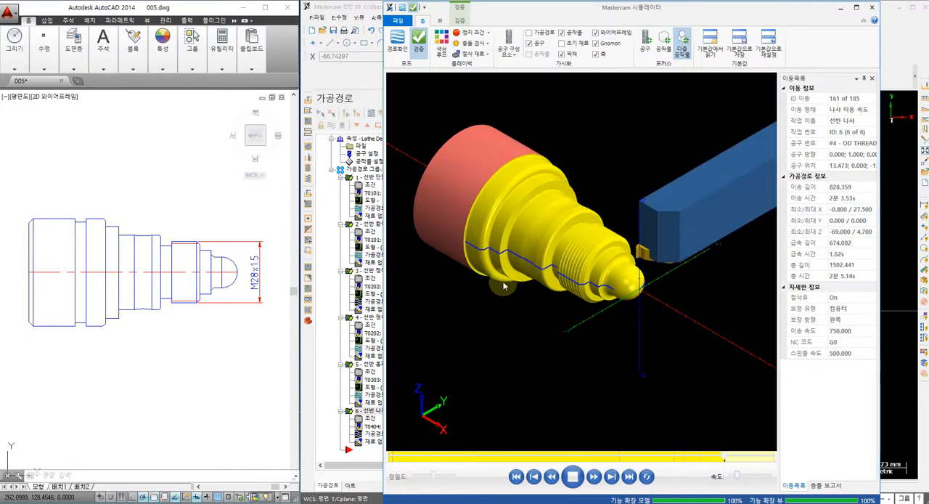
Step: Examine the simulated part's thread and stepped surfaces up close from another angle, then minimize the simulator
{"action": "scroll", "coordinate": [537, 272], "scroll_direction": "up", "scroll_amount": 4}
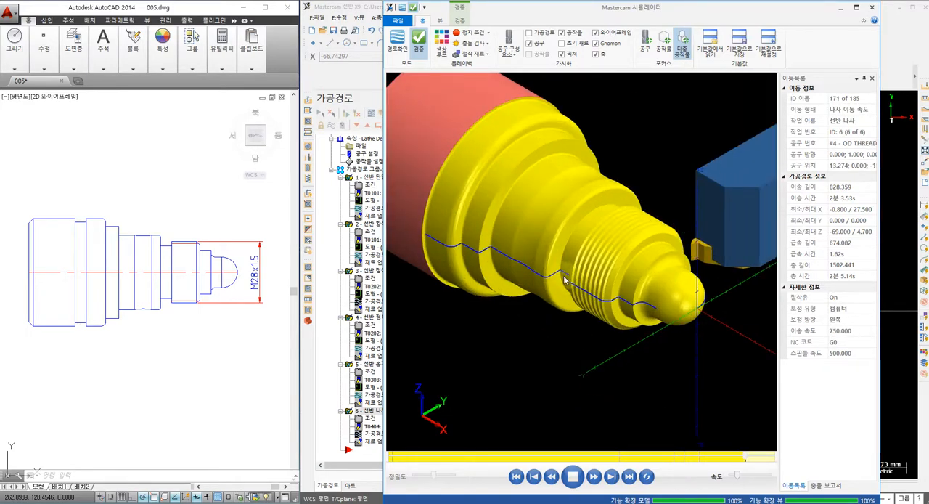
{"action": "middle_click_drag", "start_coordinate": [563, 260], "coordinate": [528, 305]}
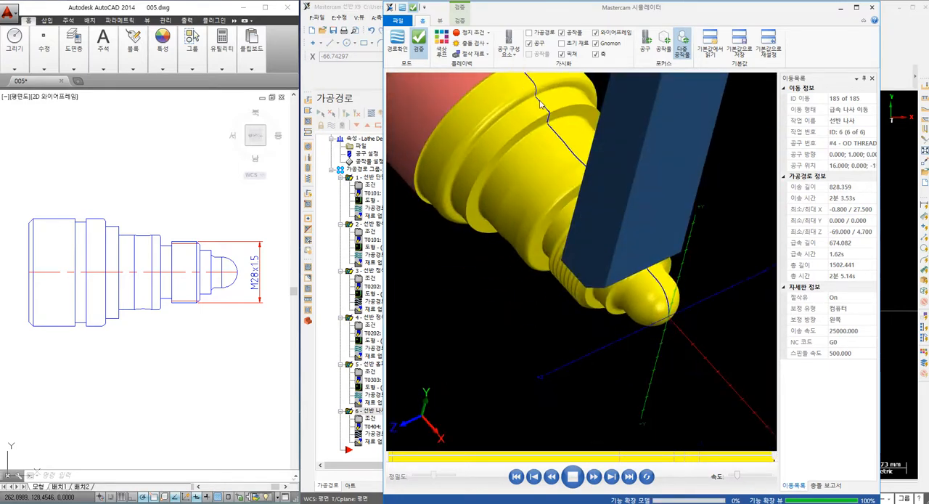
{"action": "middle_click_drag", "start_coordinate": [540, 104], "coordinate": [494, 183]}
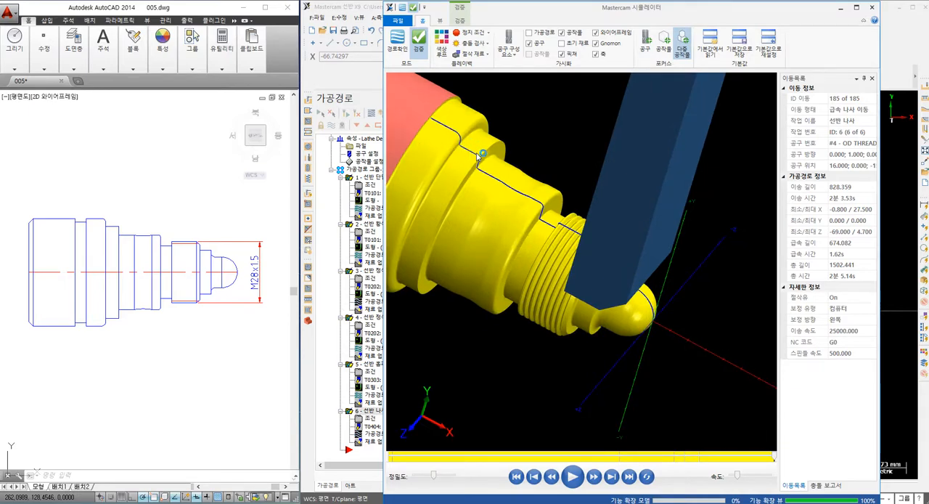
{"action": "scroll", "coordinate": [466, 167], "scroll_direction": "down", "scroll_amount": 1}
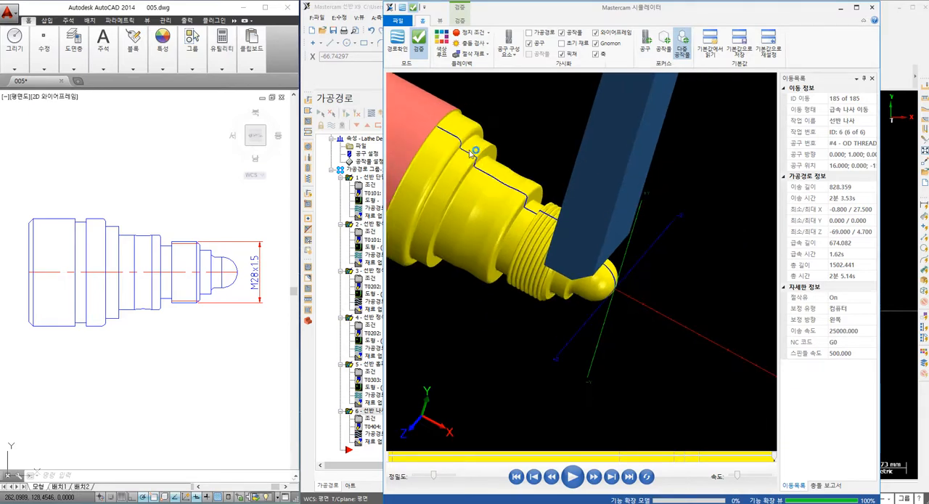
{"action": "scroll", "coordinate": [494, 192], "scroll_direction": "up", "scroll_amount": 1}
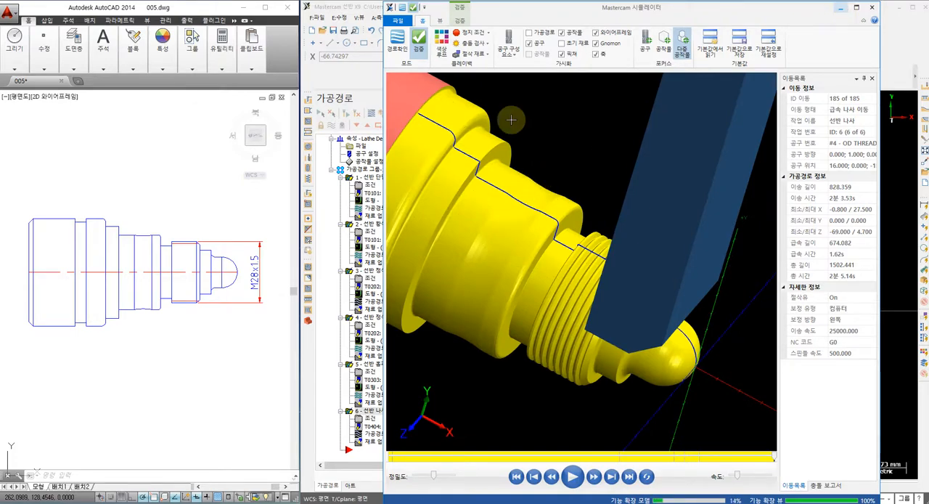
{"action": "left_click", "coordinate": [842, 9]}
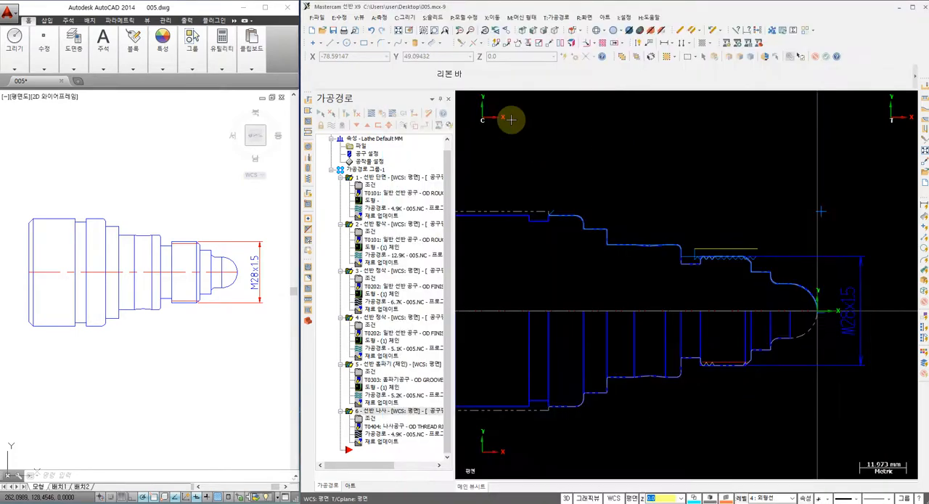
Step: Post-process the operations to an NC file and save it as 005.NC
{"action": "left_click", "coordinate": [404, 116]}
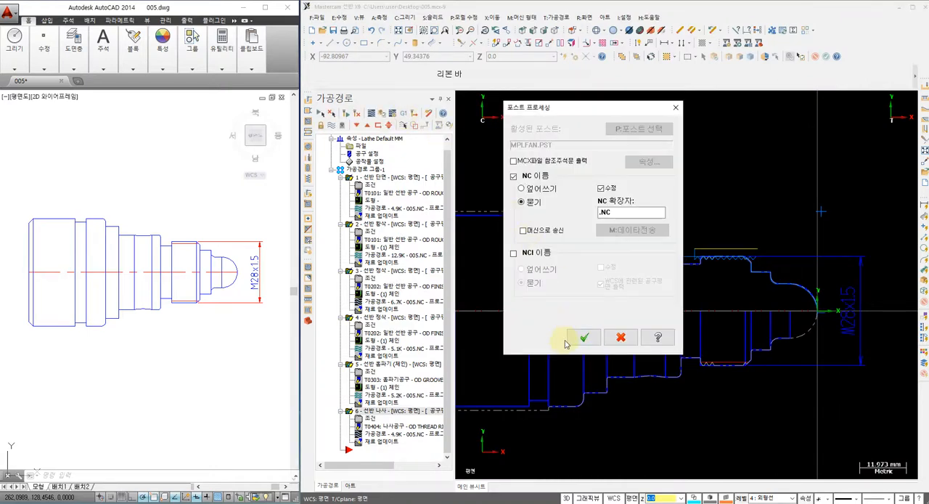
{"action": "key", "text": "Return"}
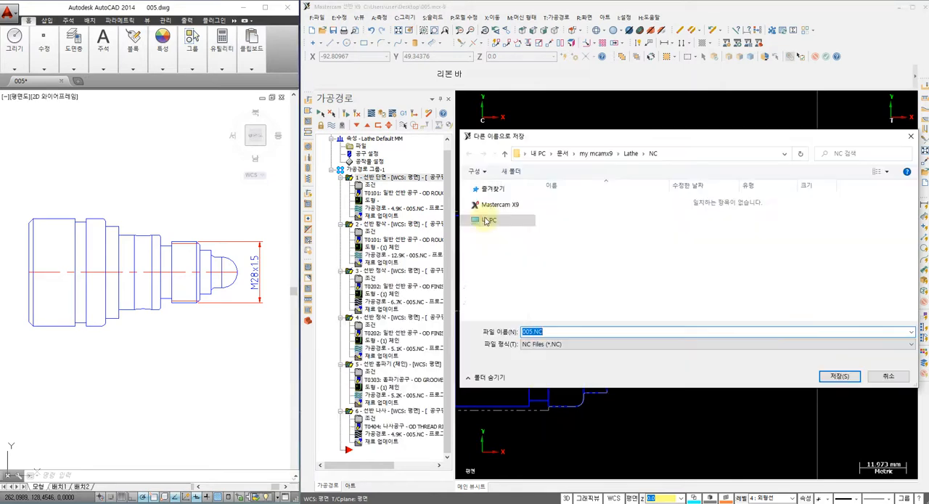
{"action": "left_click", "coordinate": [487, 221]}
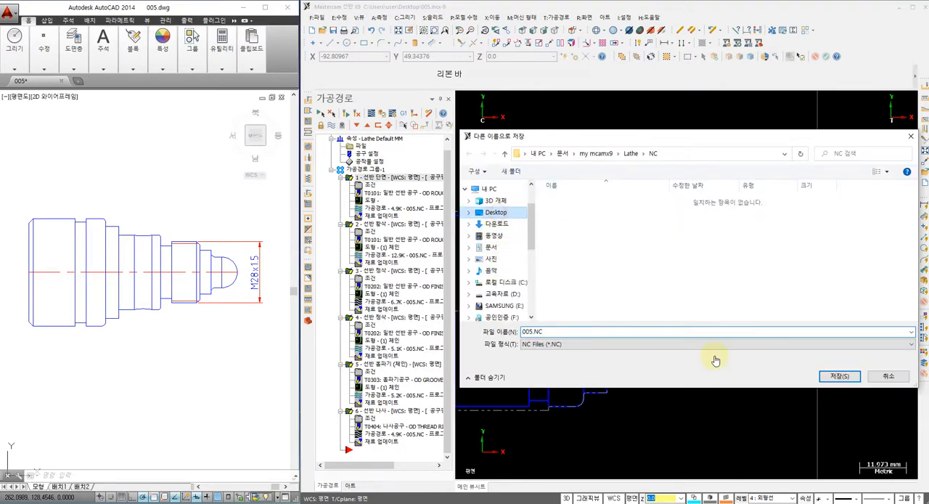
{"action": "key", "text": "Return"}
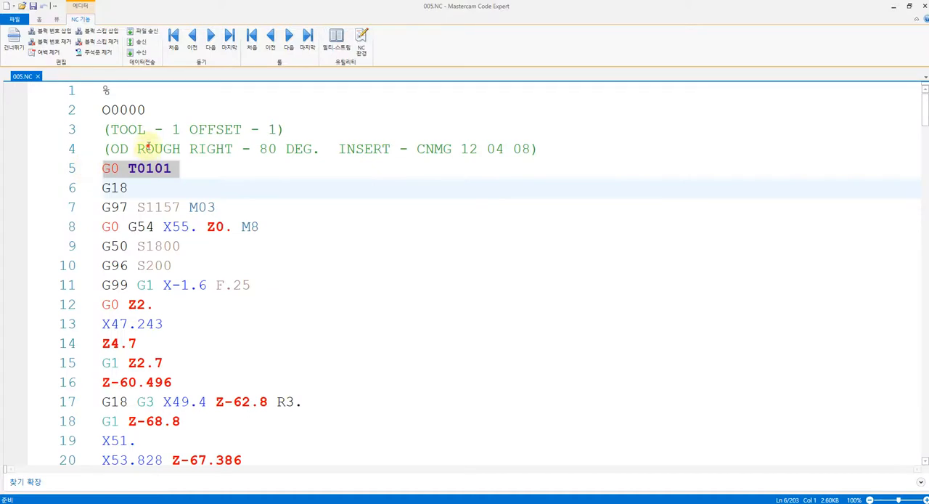
Step: Review the posted 005.NC program in Mastercam Code Expert, checking the T0101 tool call, spindle, coolant, feed and opening cutting moves
{"action": "left_click", "coordinate": [148, 147]}
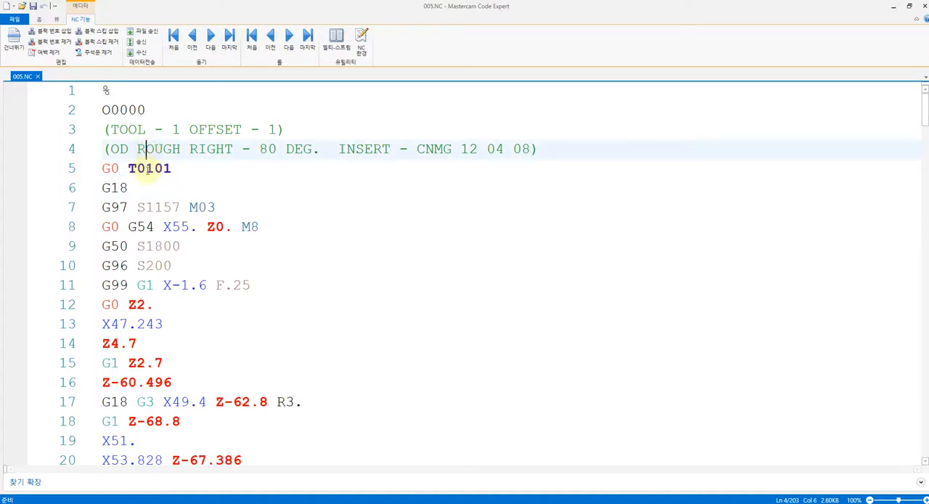
{"action": "left_click", "coordinate": [141, 169]}
{"action": "left_click", "coordinate": [180, 187]}
{"action": "left_click", "coordinate": [205, 226]}
{"action": "left_click", "coordinate": [191, 246]}
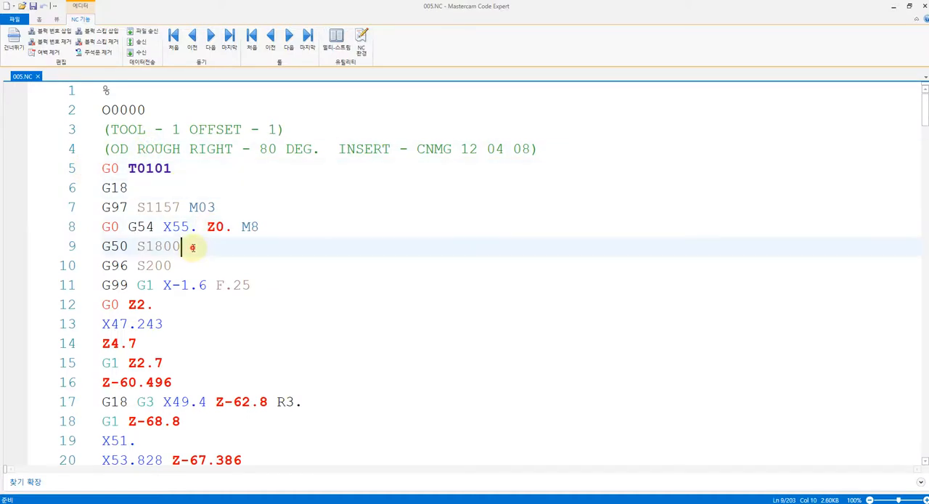
{"action": "left_click", "coordinate": [191, 265]}
{"action": "left_click", "coordinate": [190, 285]}
{"action": "left_click", "coordinate": [192, 323]}
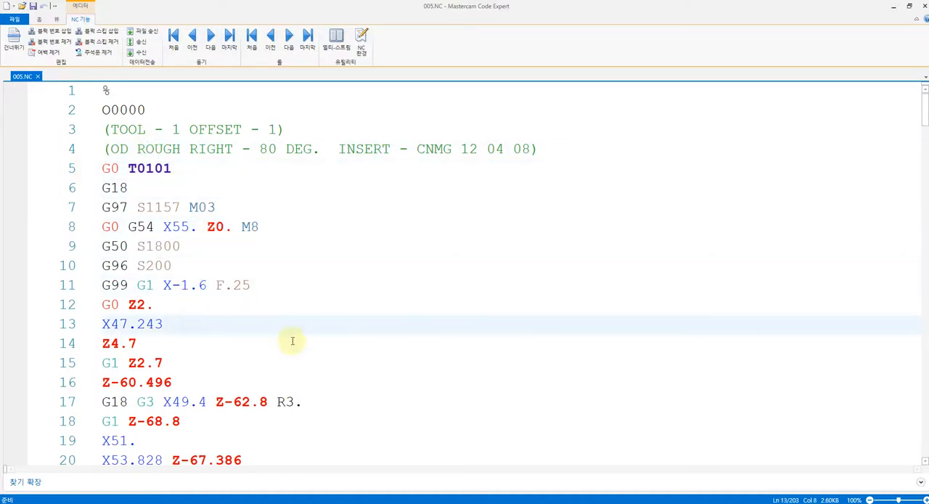
{"action": "scroll", "coordinate": [292, 336], "scroll_direction": "down", "scroll_amount": 4}
{"action": "scroll", "coordinate": [293, 330], "scroll_direction": "up", "scroll_amount": 4}
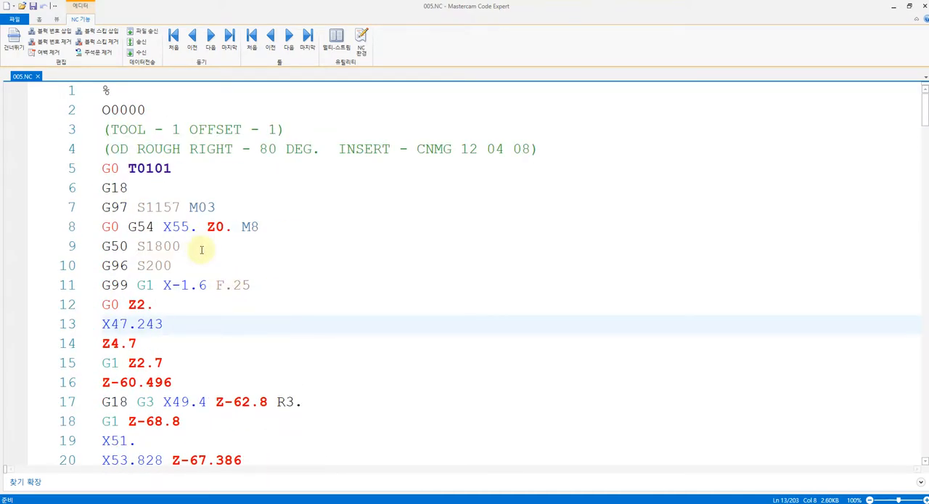
{"action": "scroll", "coordinate": [202, 250], "scroll_direction": "down", "scroll_amount": 4}
{"action": "scroll", "coordinate": [205, 257], "scroll_direction": "up", "scroll_amount": 4}
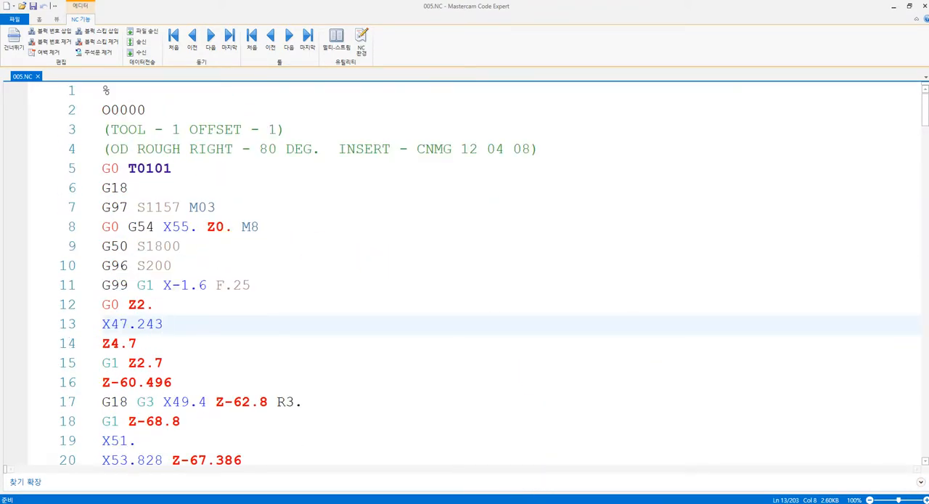
Step: Switch back from the NC editor to the Mastercam simulator to view the finished part
{"action": "key", "text": "alt+Tab"}
{"action": "key", "text": "alt+Tab"}
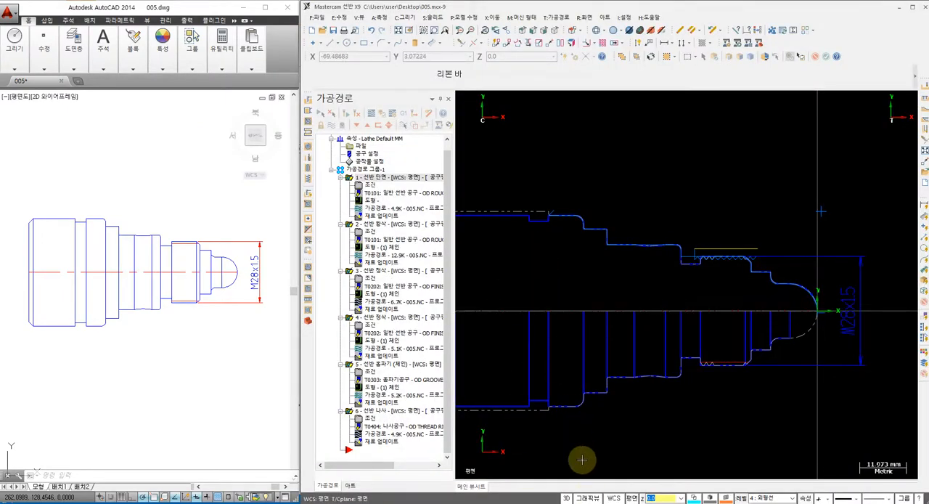
{"action": "key", "text": "alt+Tab"}
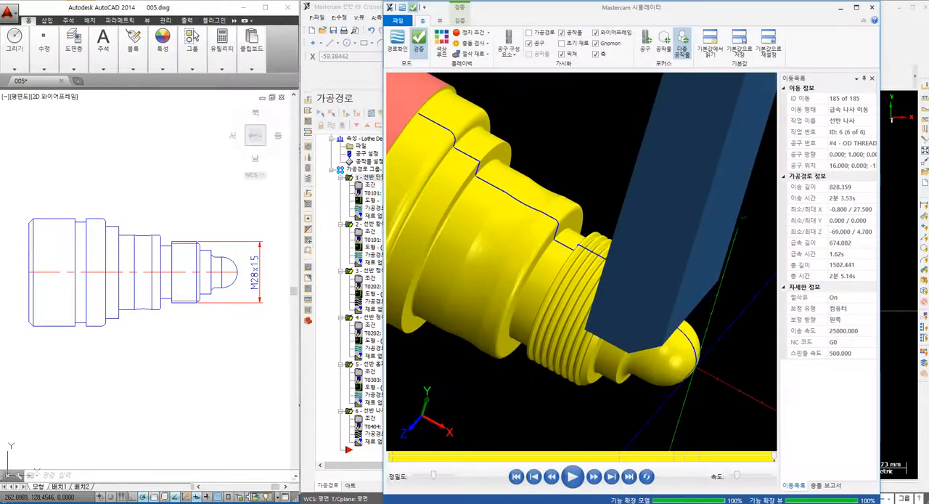
{"action": "key", "text": "alt+Tab"}
{"action": "key", "text": "alt+Tab"}
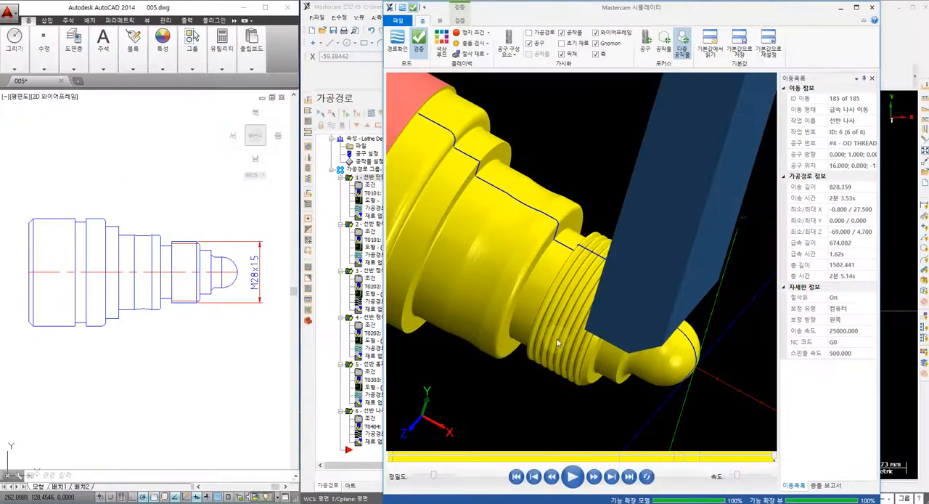